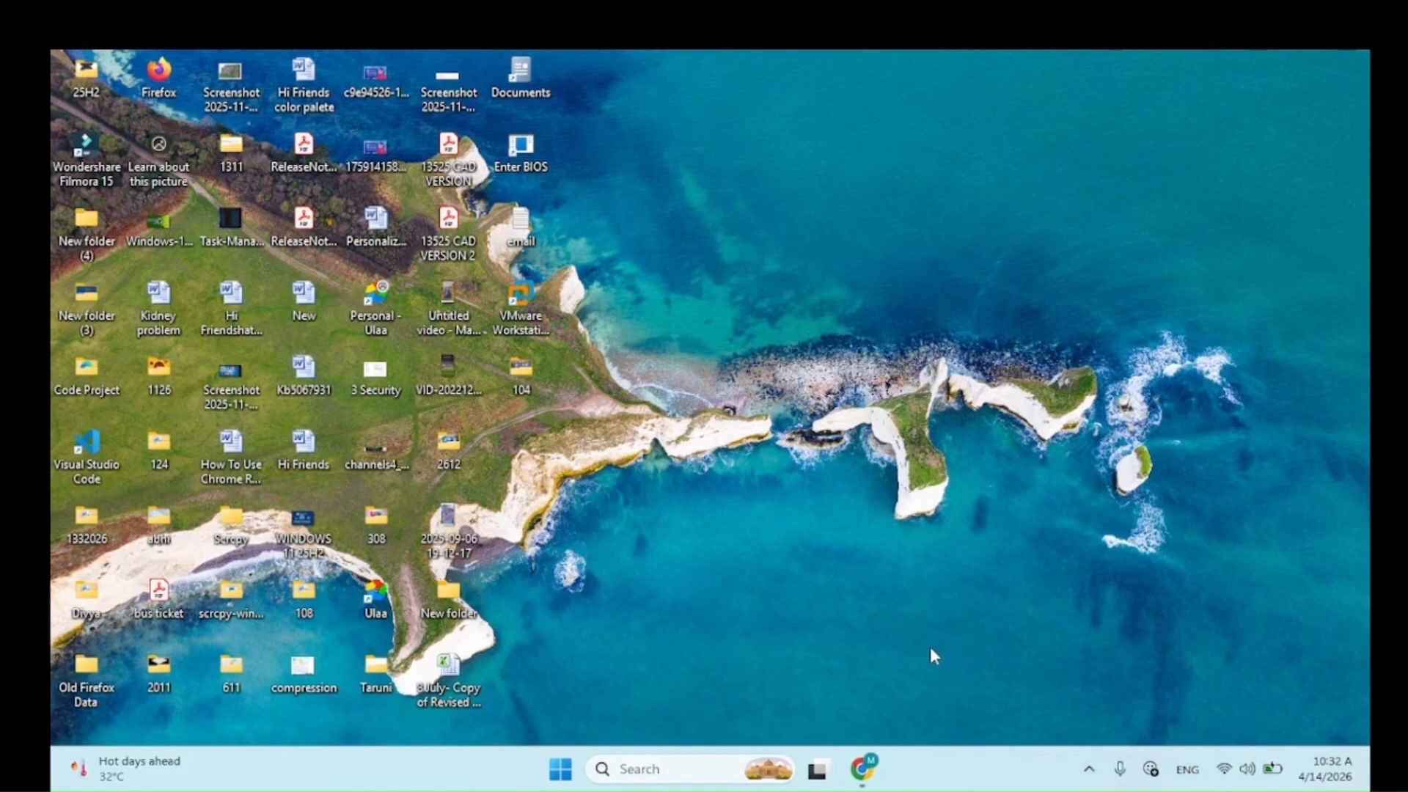
Step: Google 'download windows 11 iso file' and open Microsoft's Download Windows 11 page
mouse_move(860, 762)
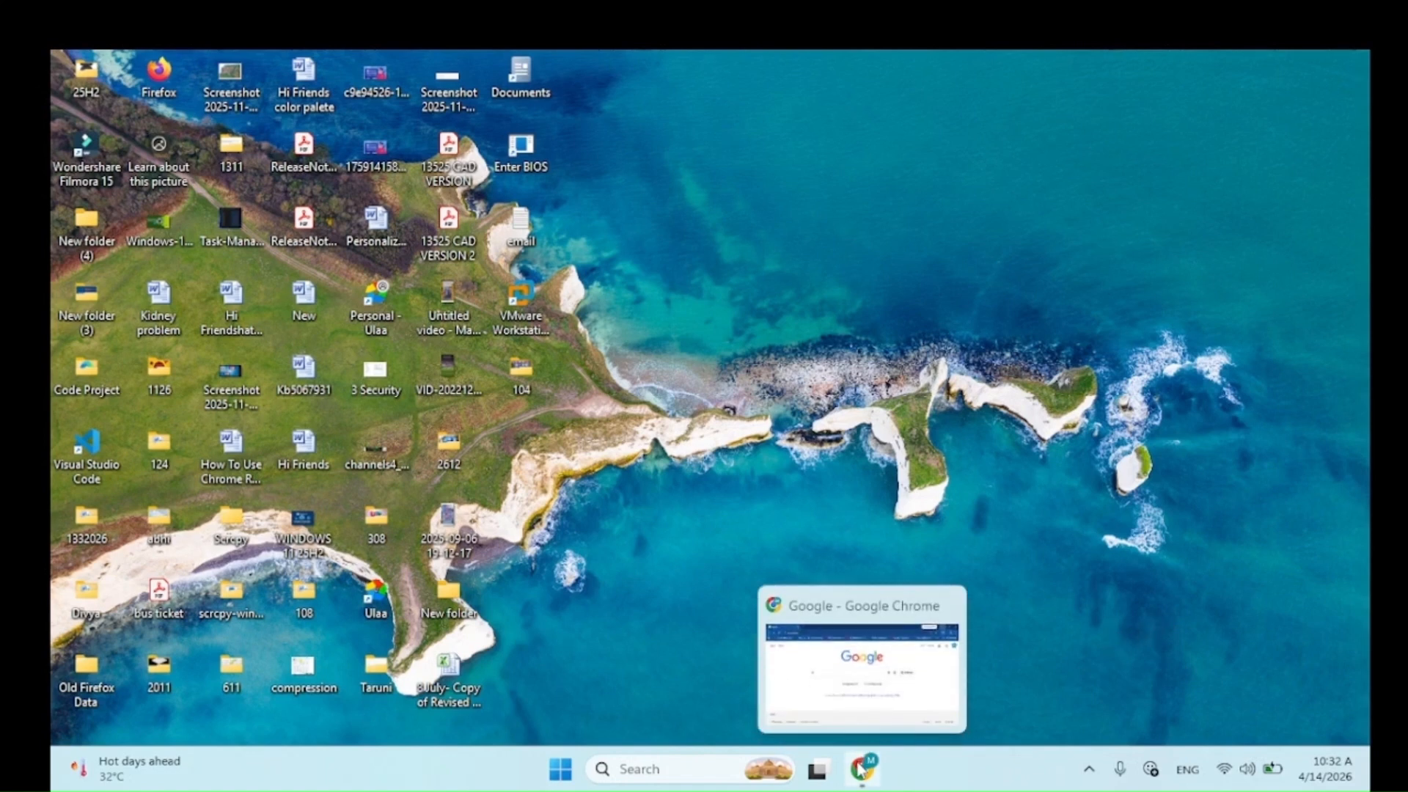
click(859, 768)
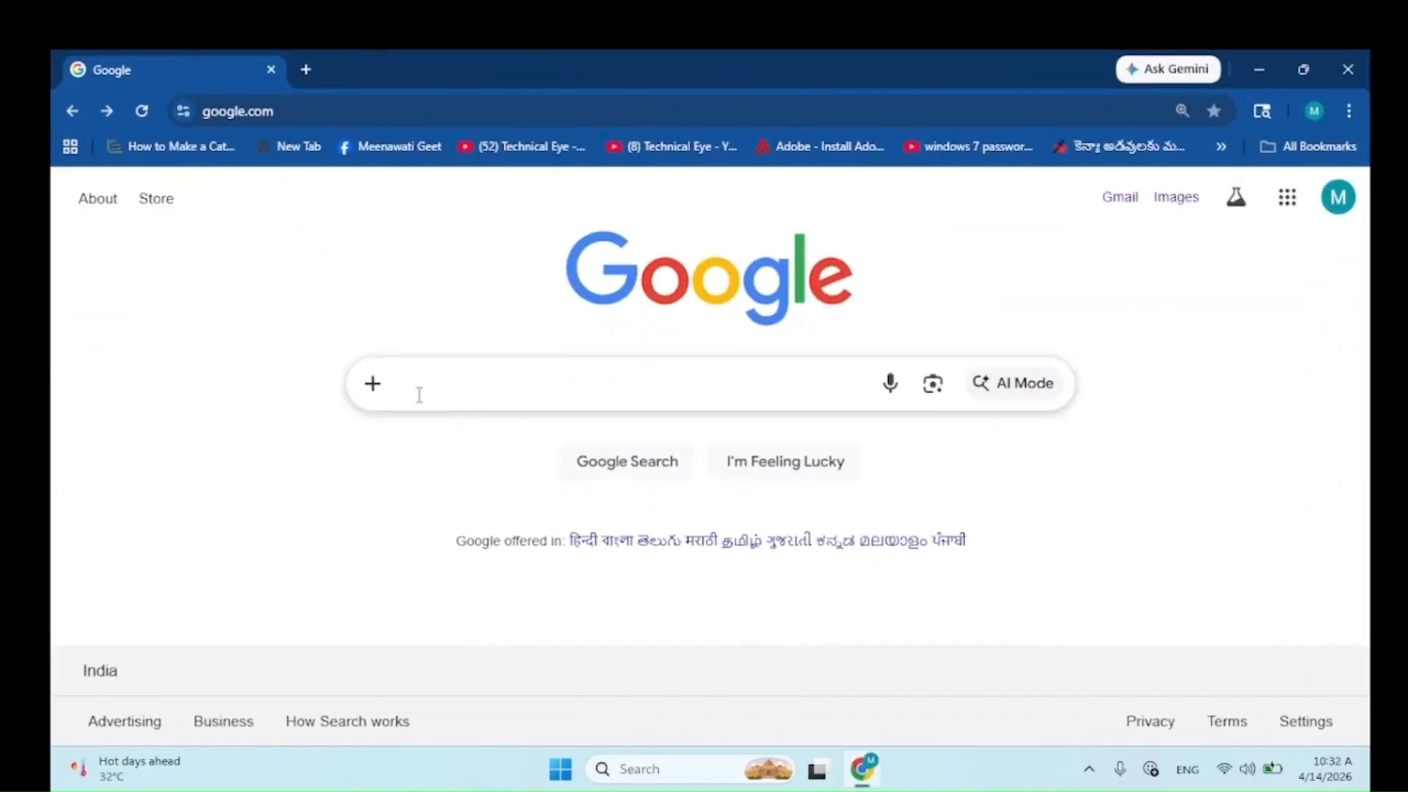
click(401, 391)
text(d)
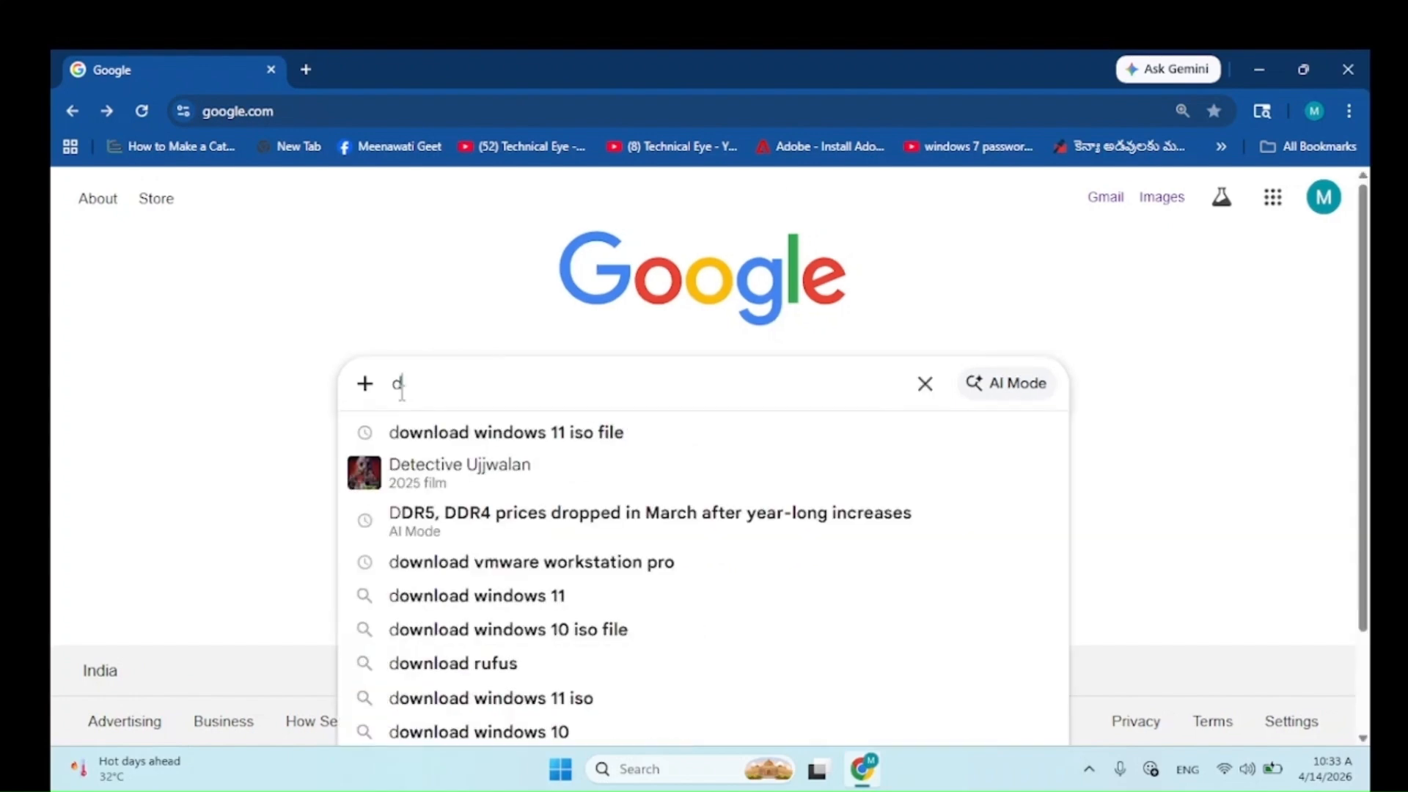
text(ownload win)
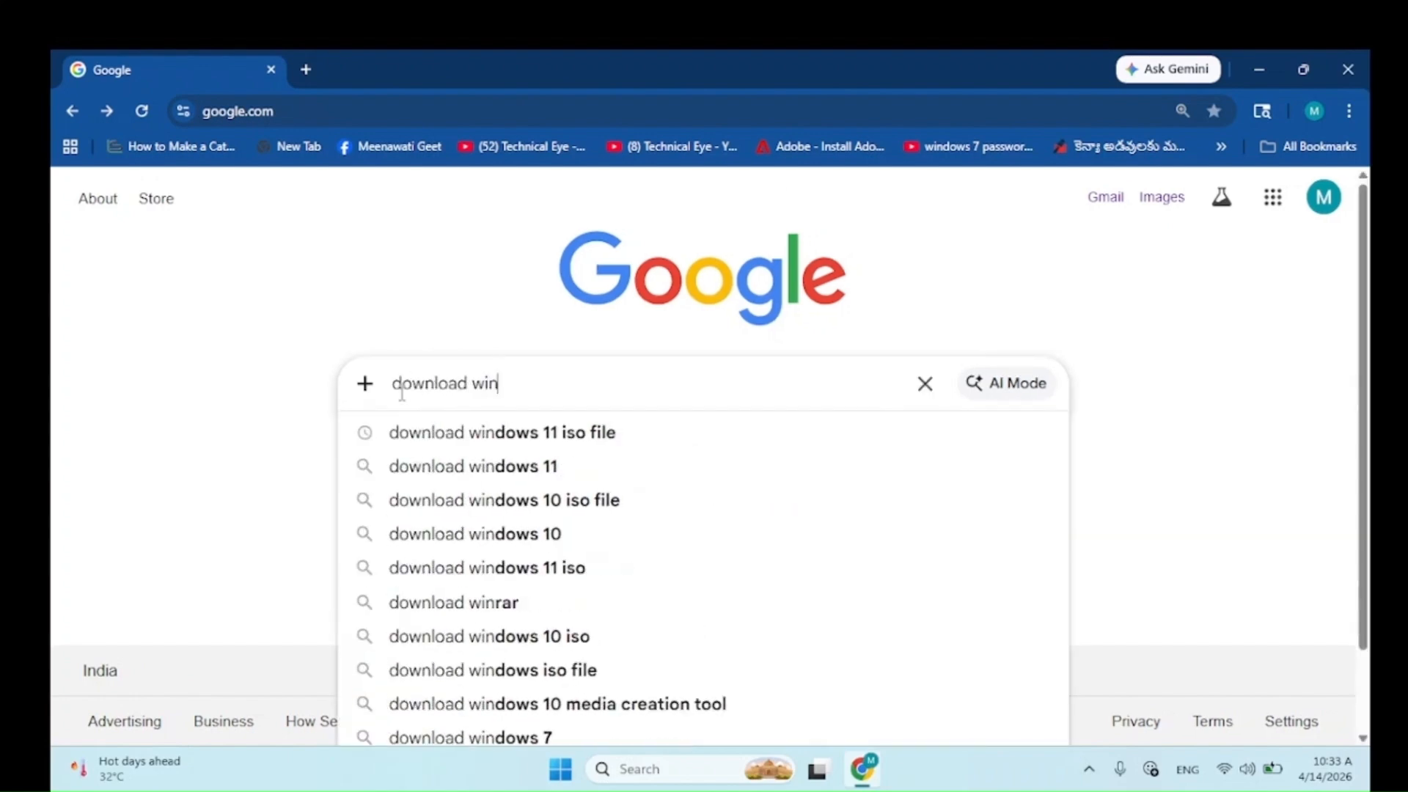
text(dows 11 iso file)
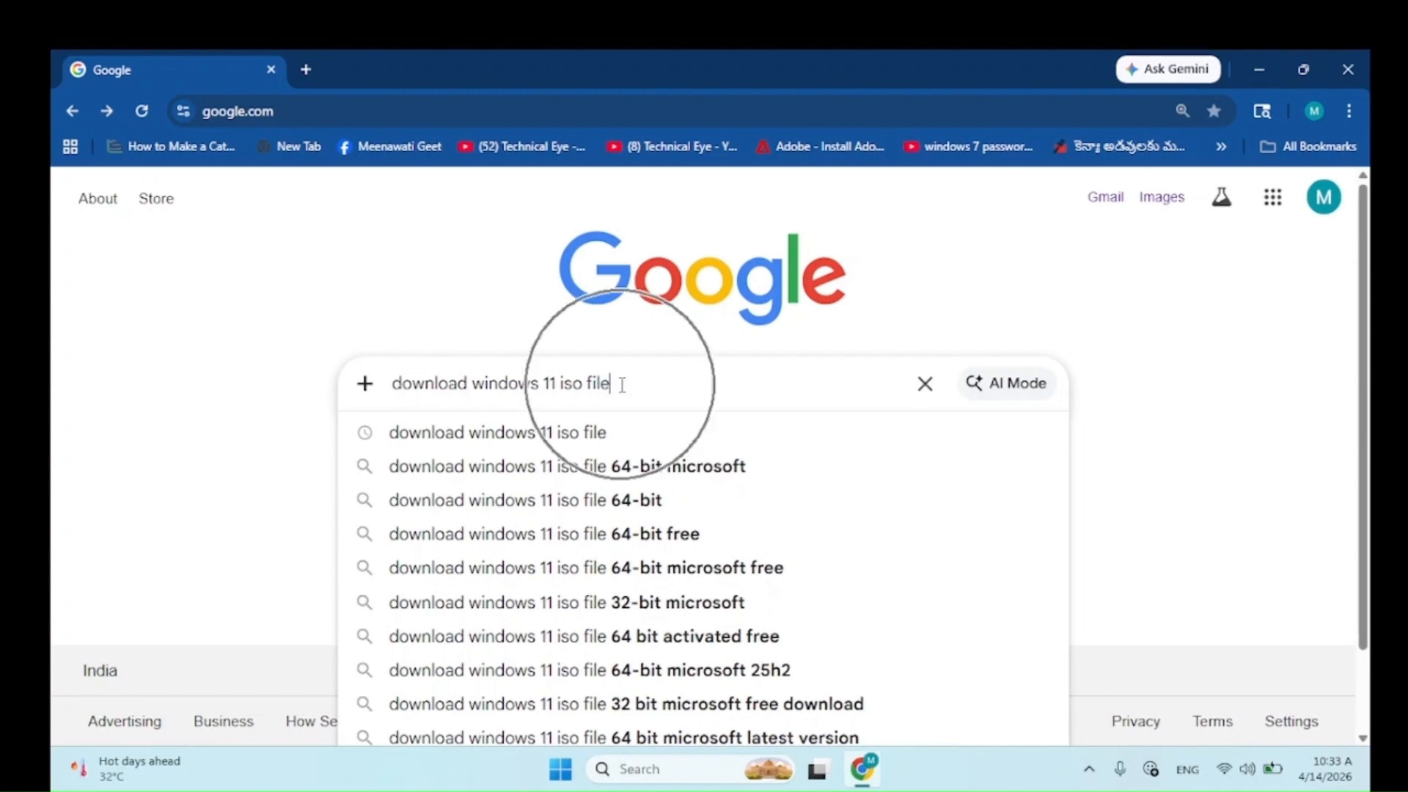
key(Return)
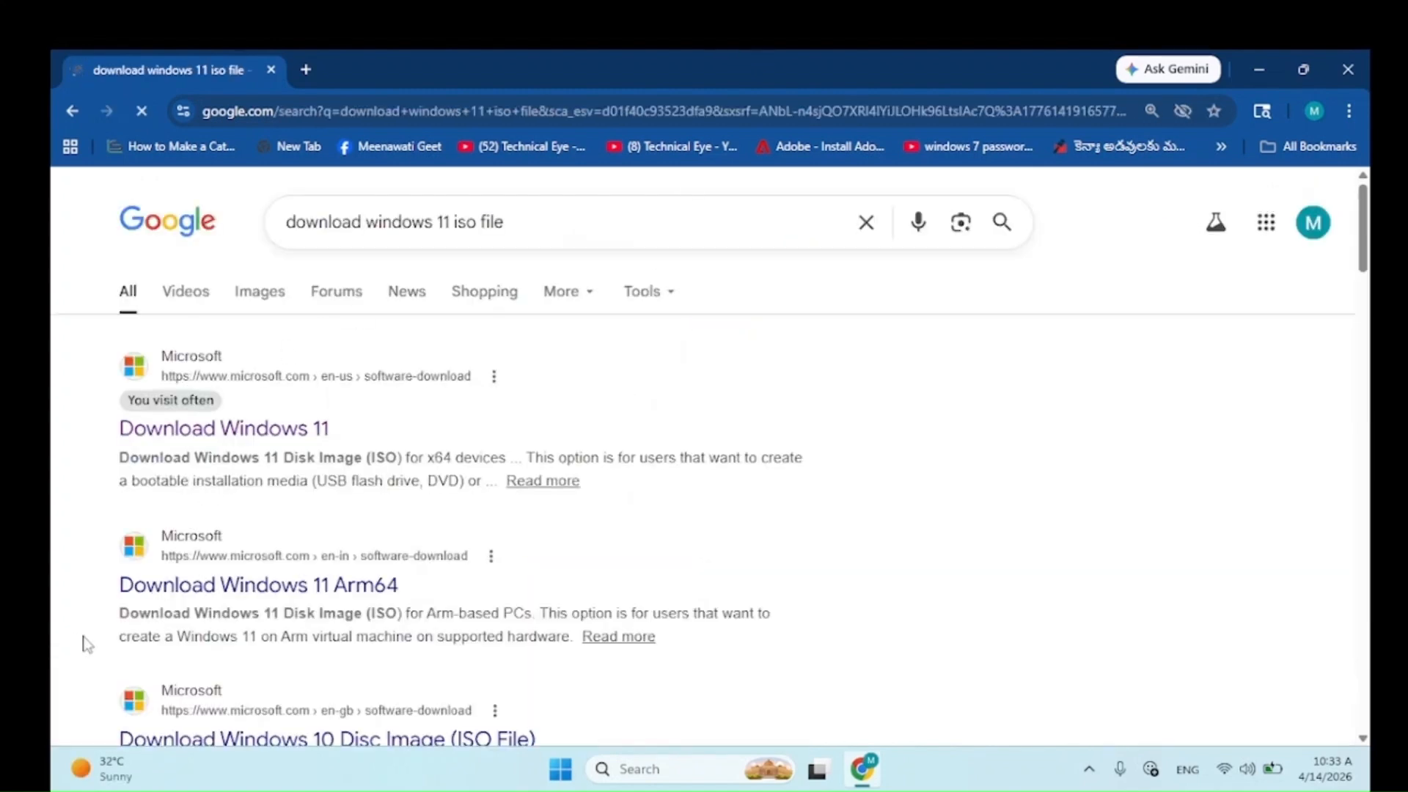
click(222, 433)
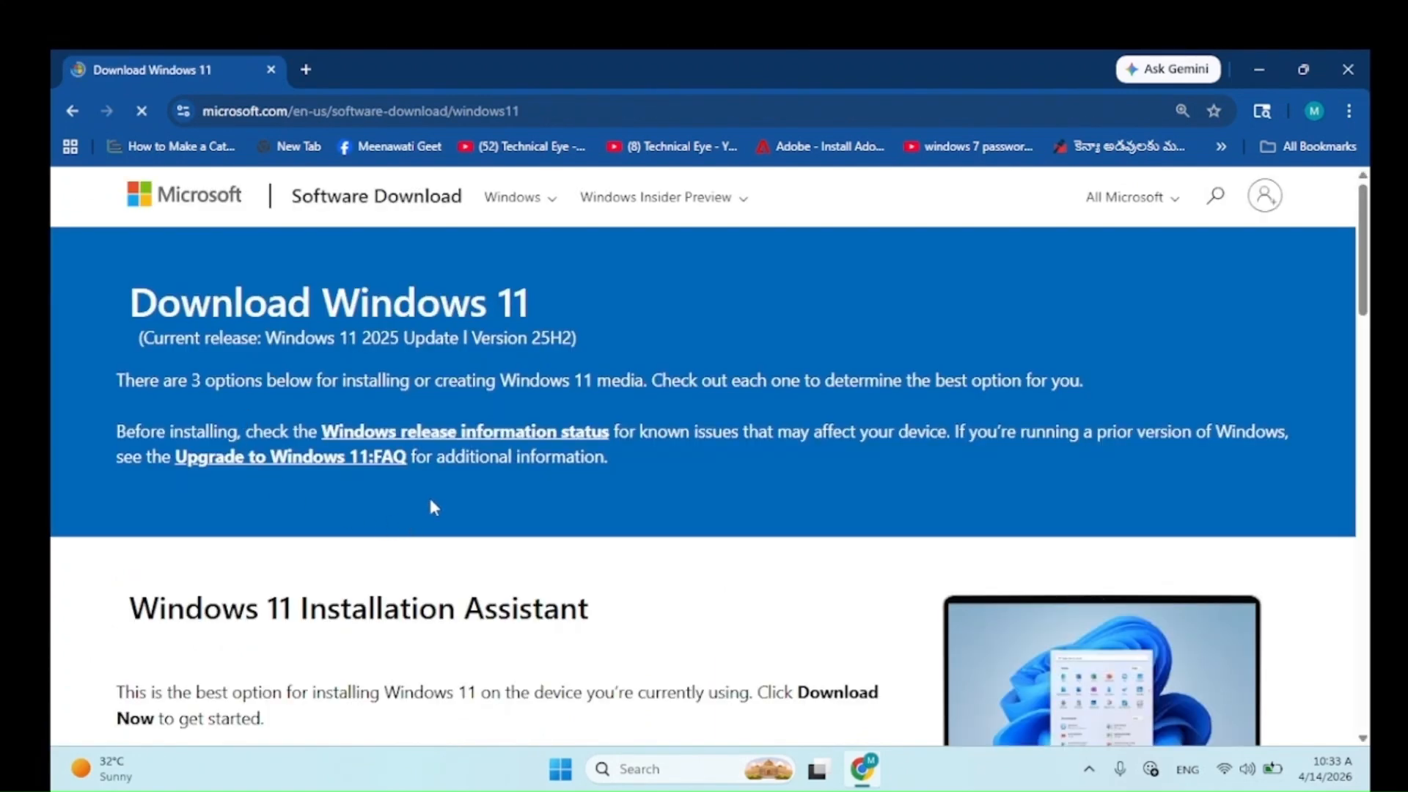
Step: Select Windows 11 (multi-edition ISO for x64 devices) under Disk Image (ISO) and confirm it
scroll(434, 505, down, 9)
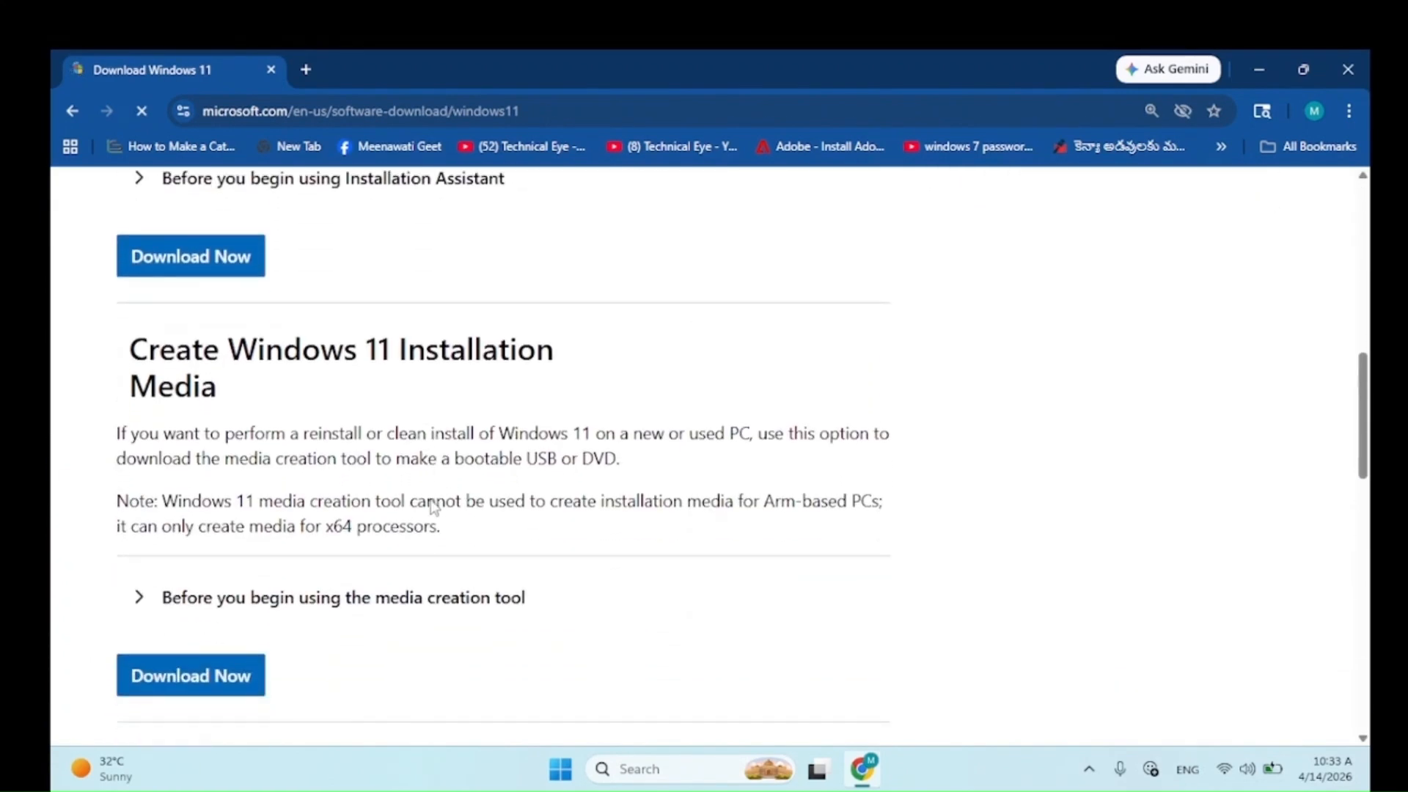
scroll(434, 506, down, 6)
scroll(434, 506, down, 1)
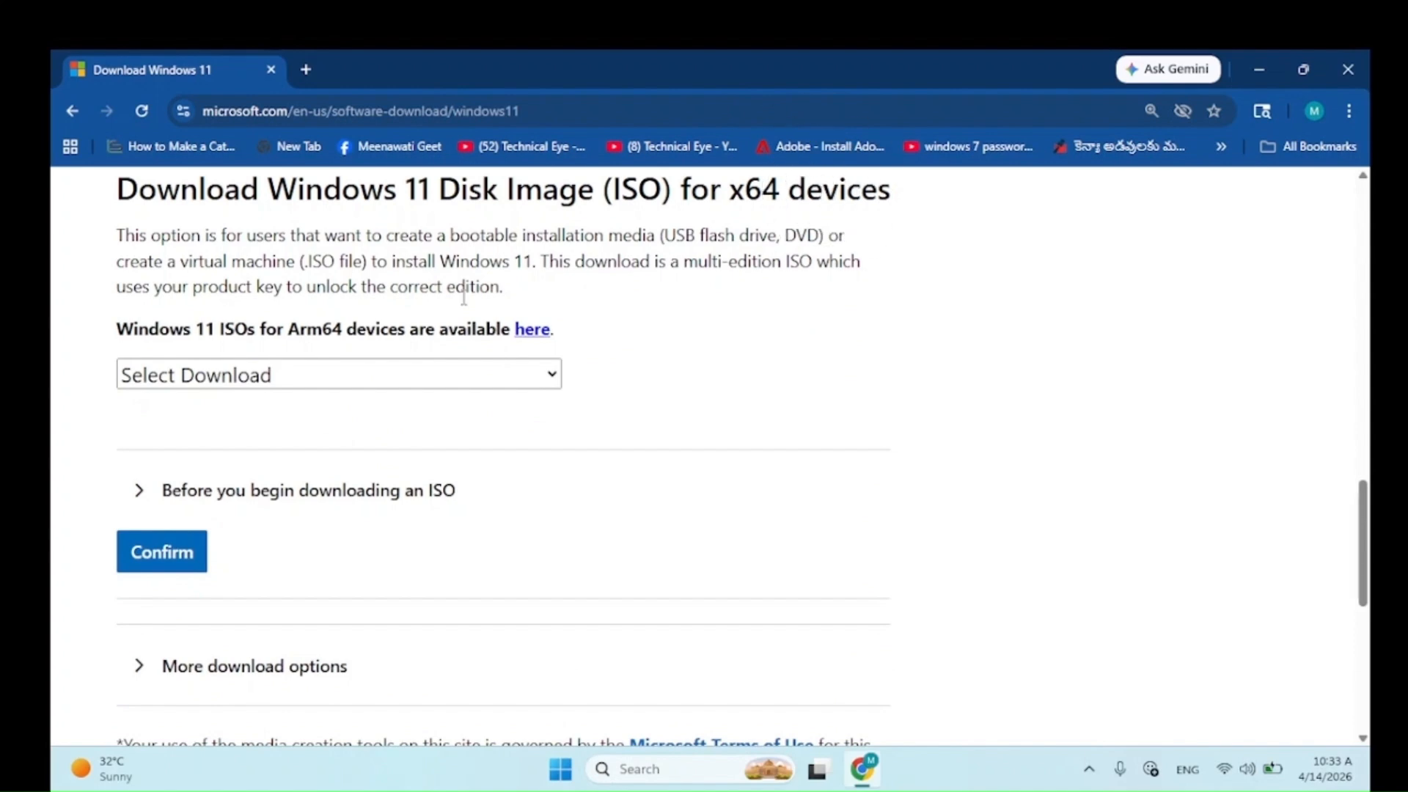
click(256, 377)
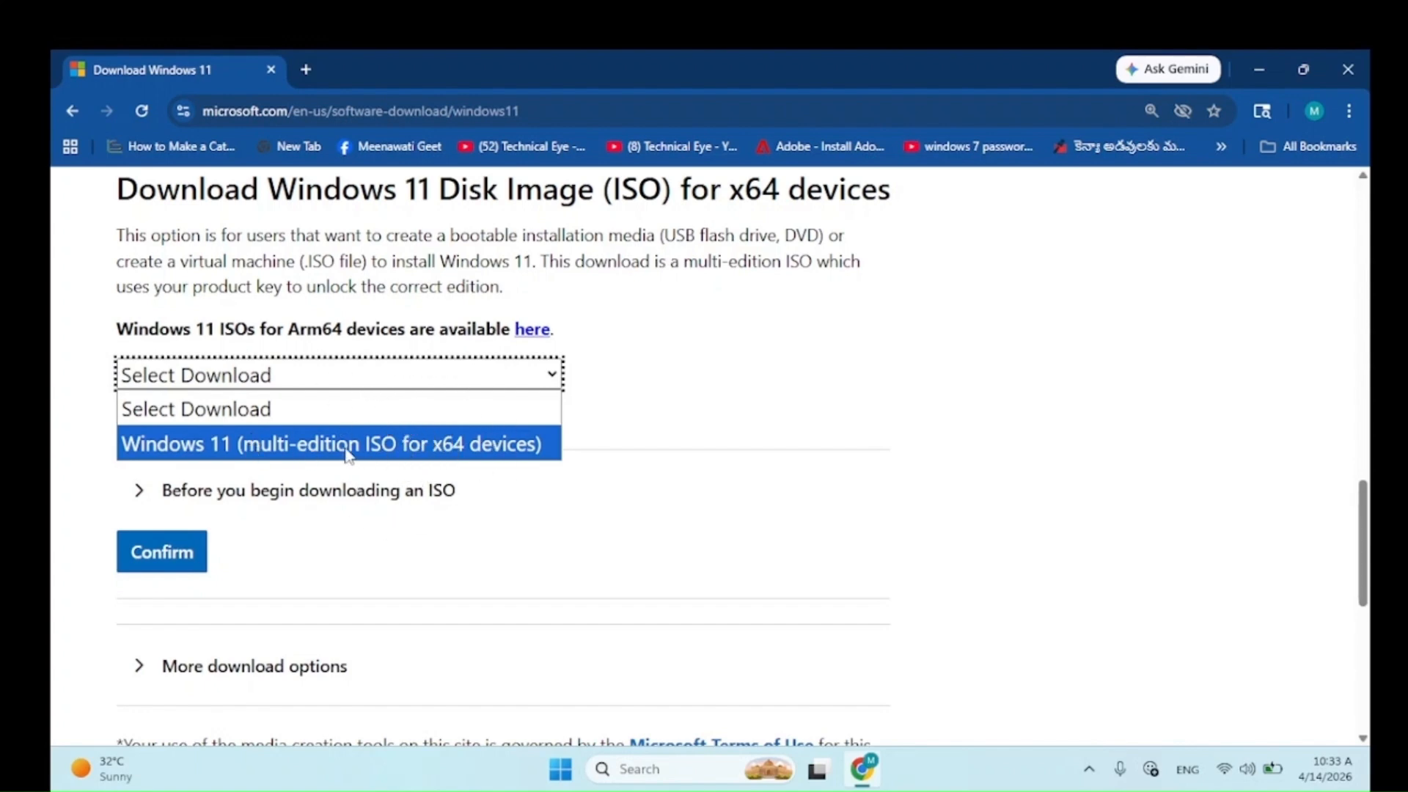
click(307, 450)
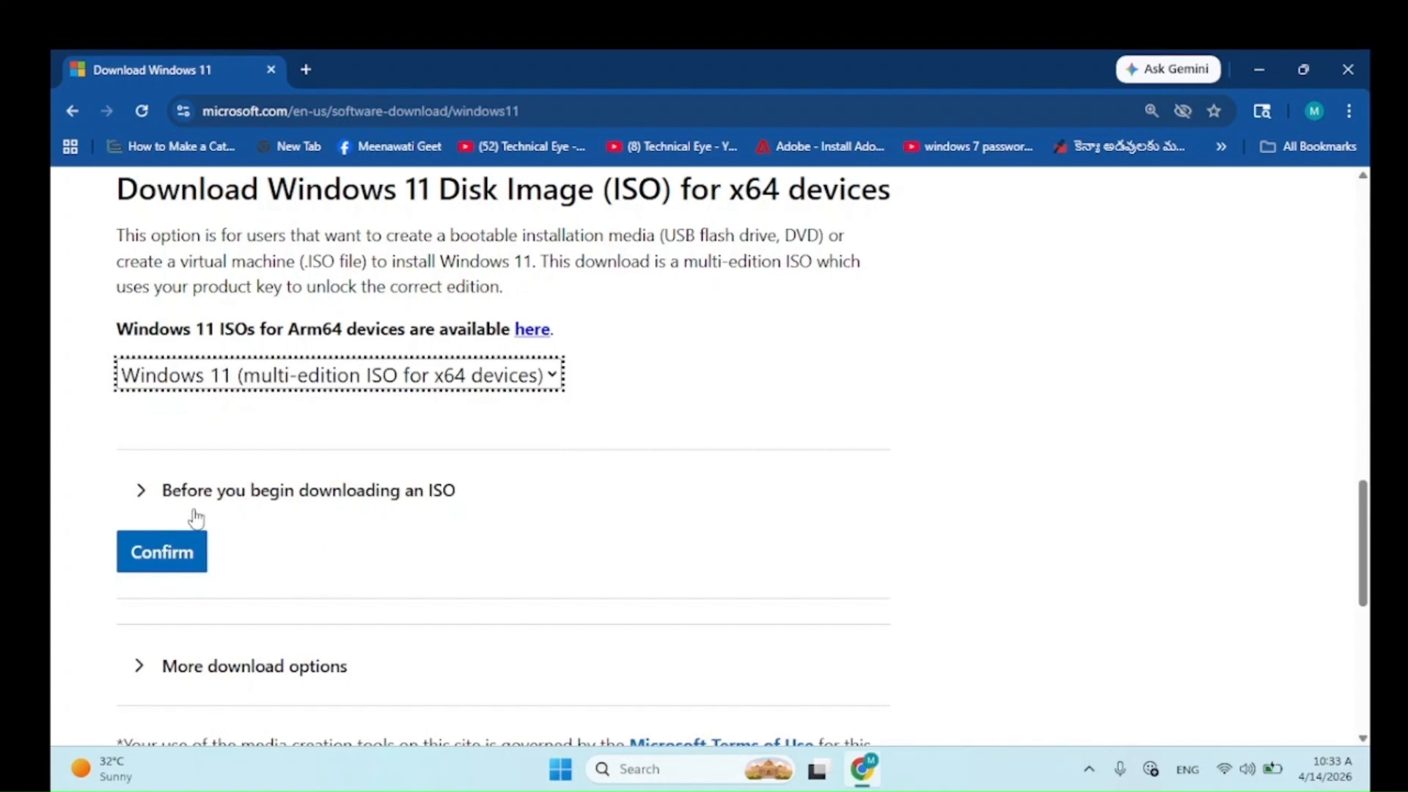
click(161, 553)
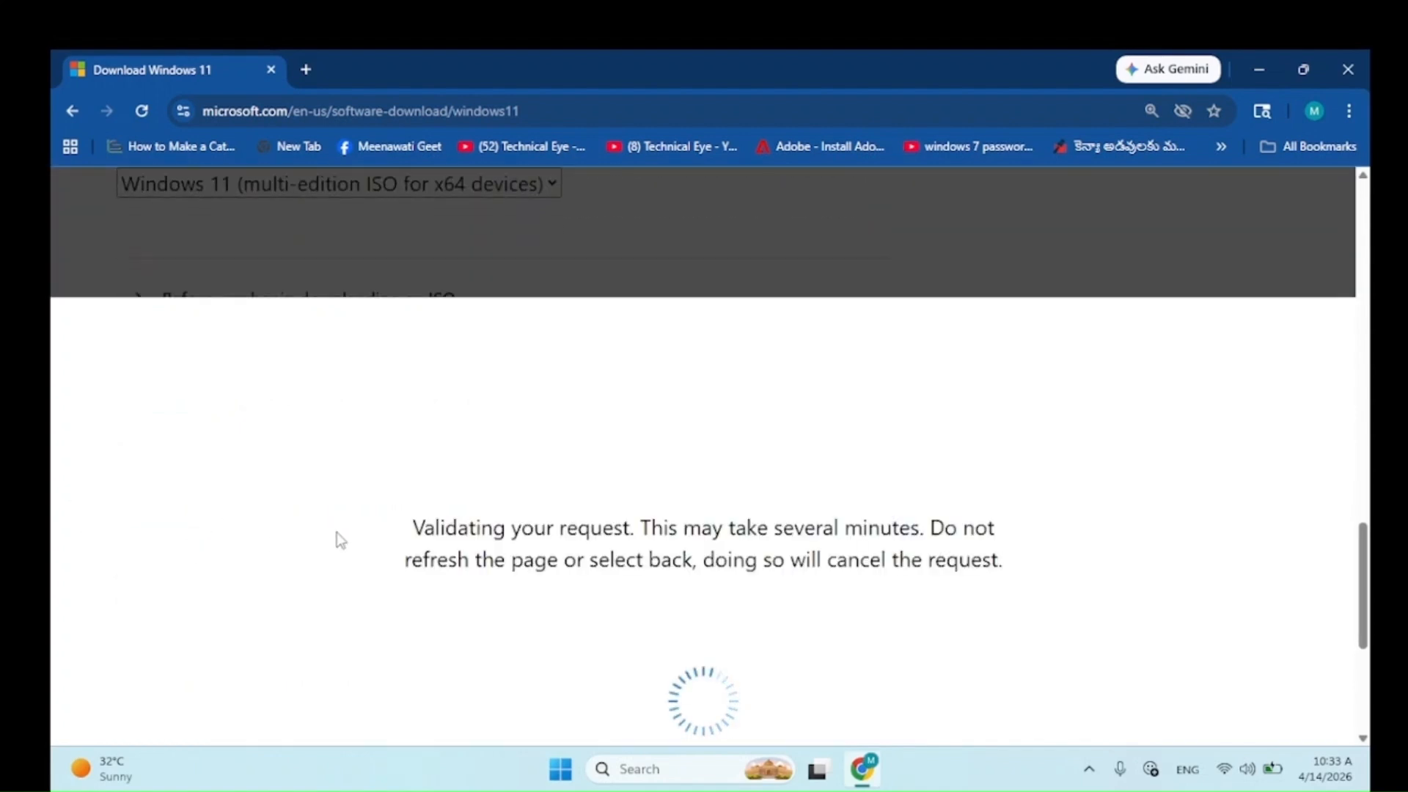
scroll(283, 515, down, 1)
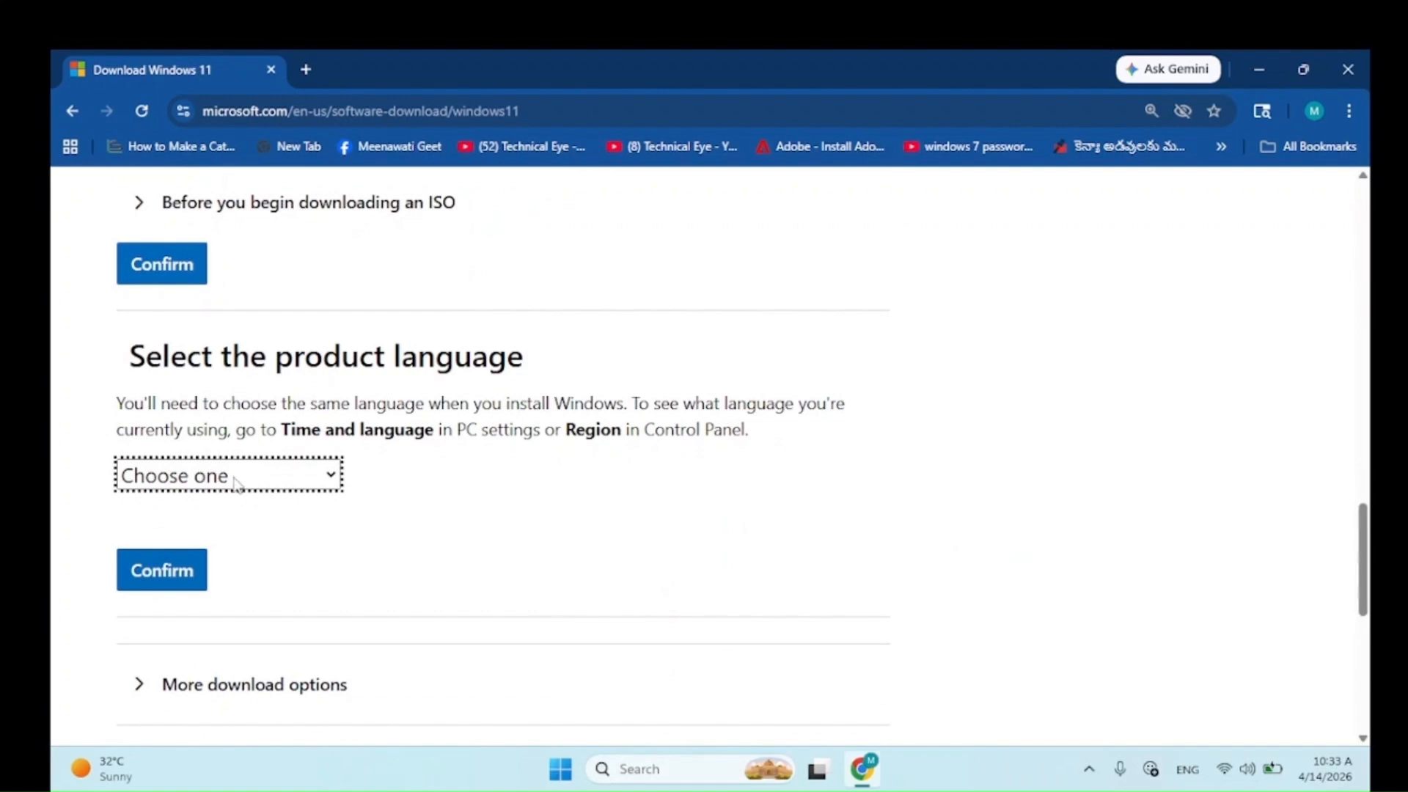
Step: Choose English (United States) as the product language and confirm it
click(235, 484)
scroll(211, 178, down, 3)
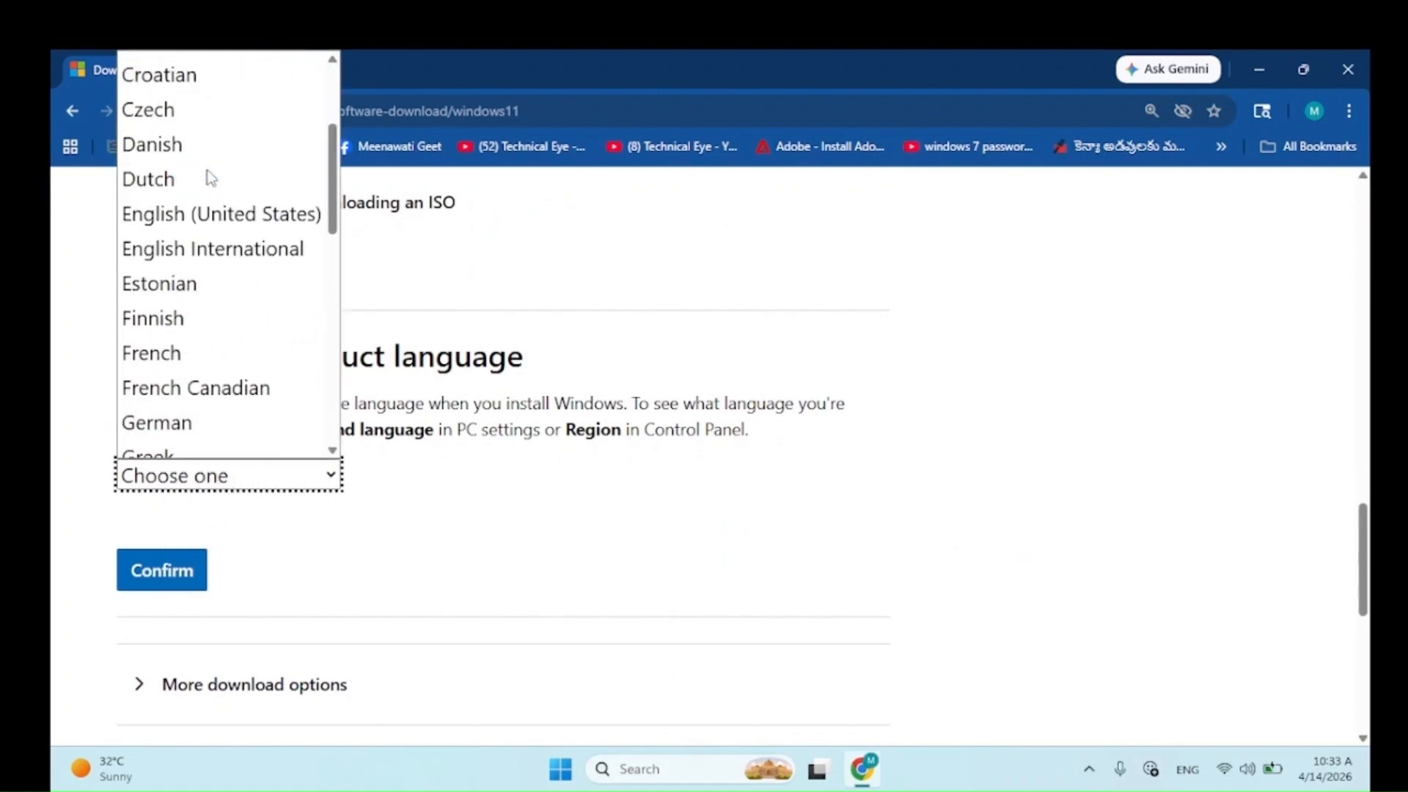
scroll(211, 179, down, 2)
scroll(207, 198, up, 2)
click(209, 214)
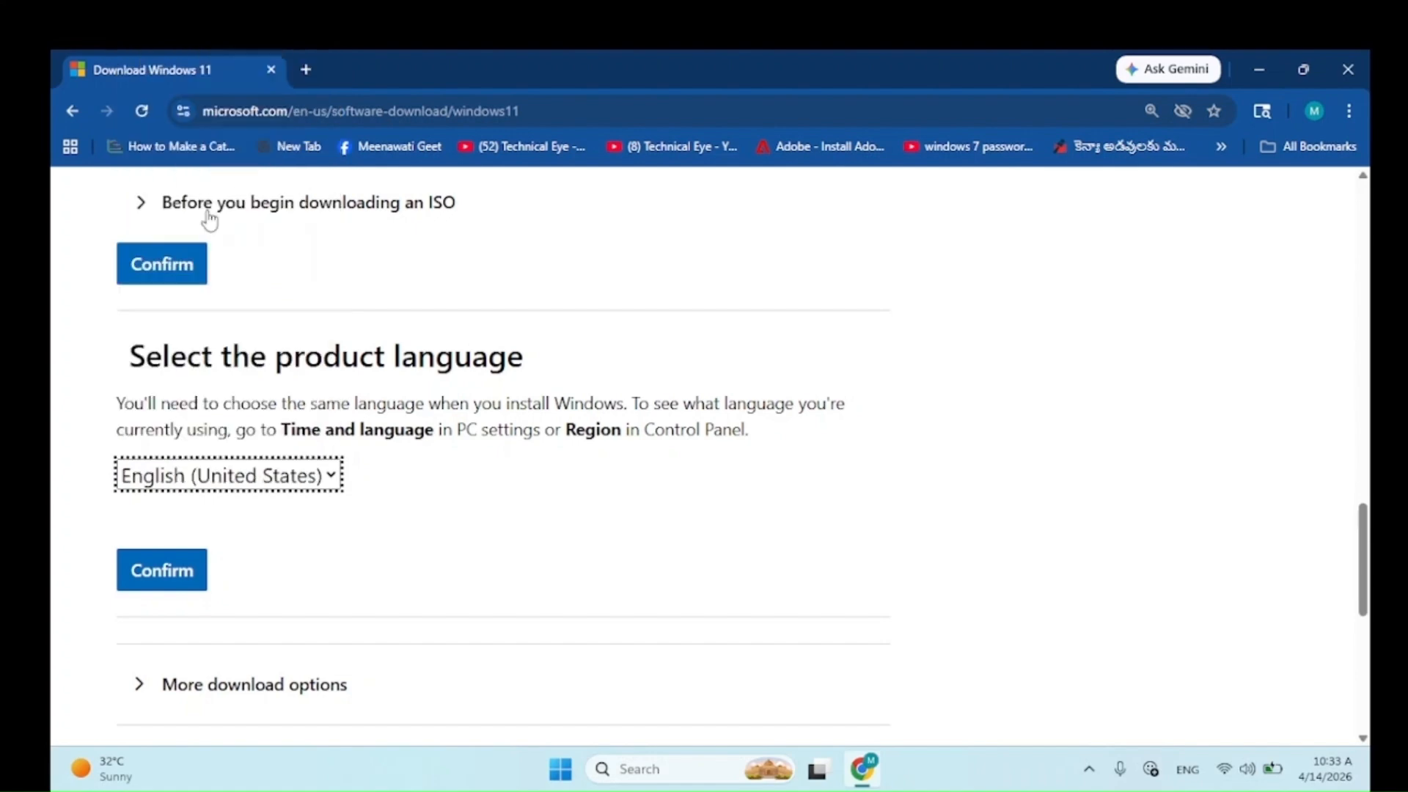
click(173, 571)
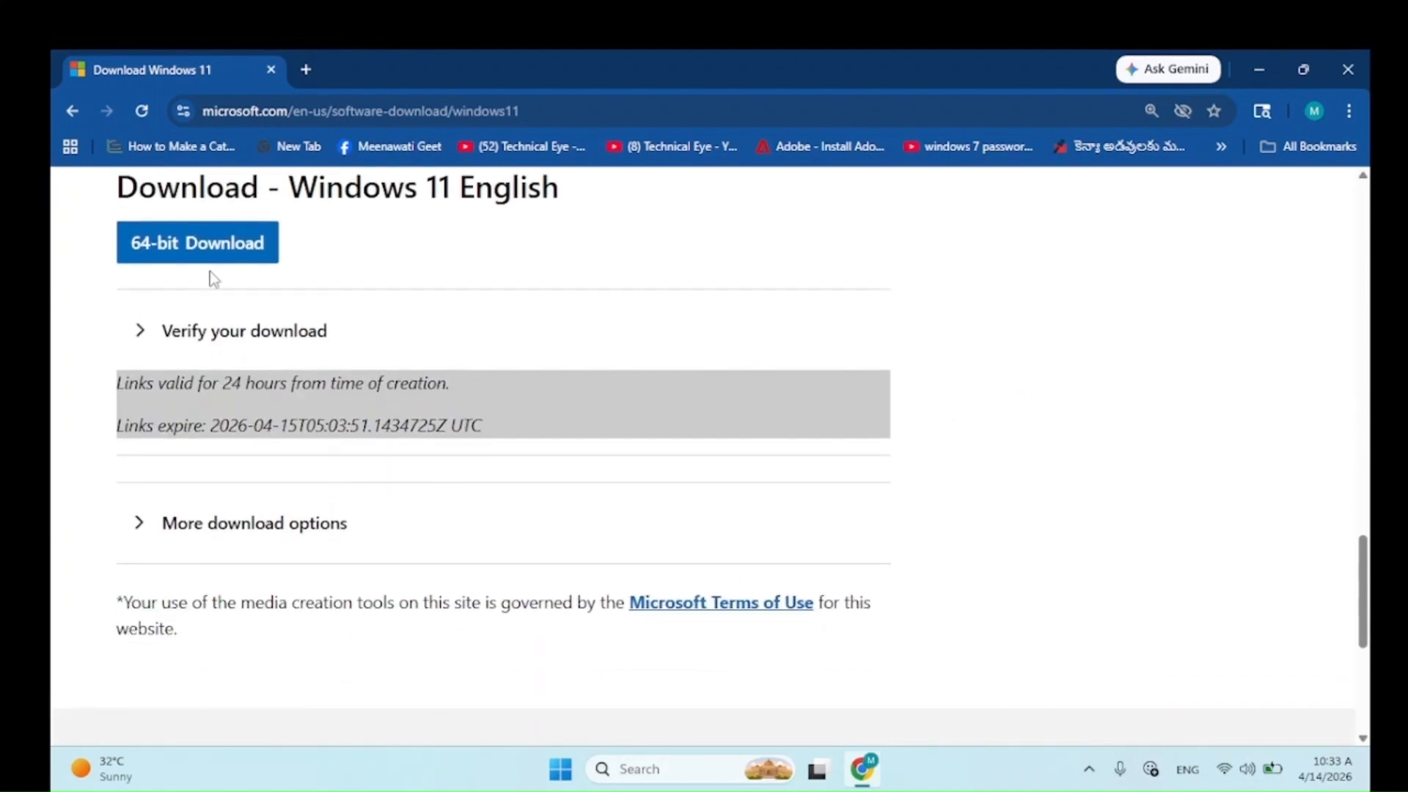
Step: Start the 64-bit Windows 11 ISO download and show Chrome's download history
click(217, 259)
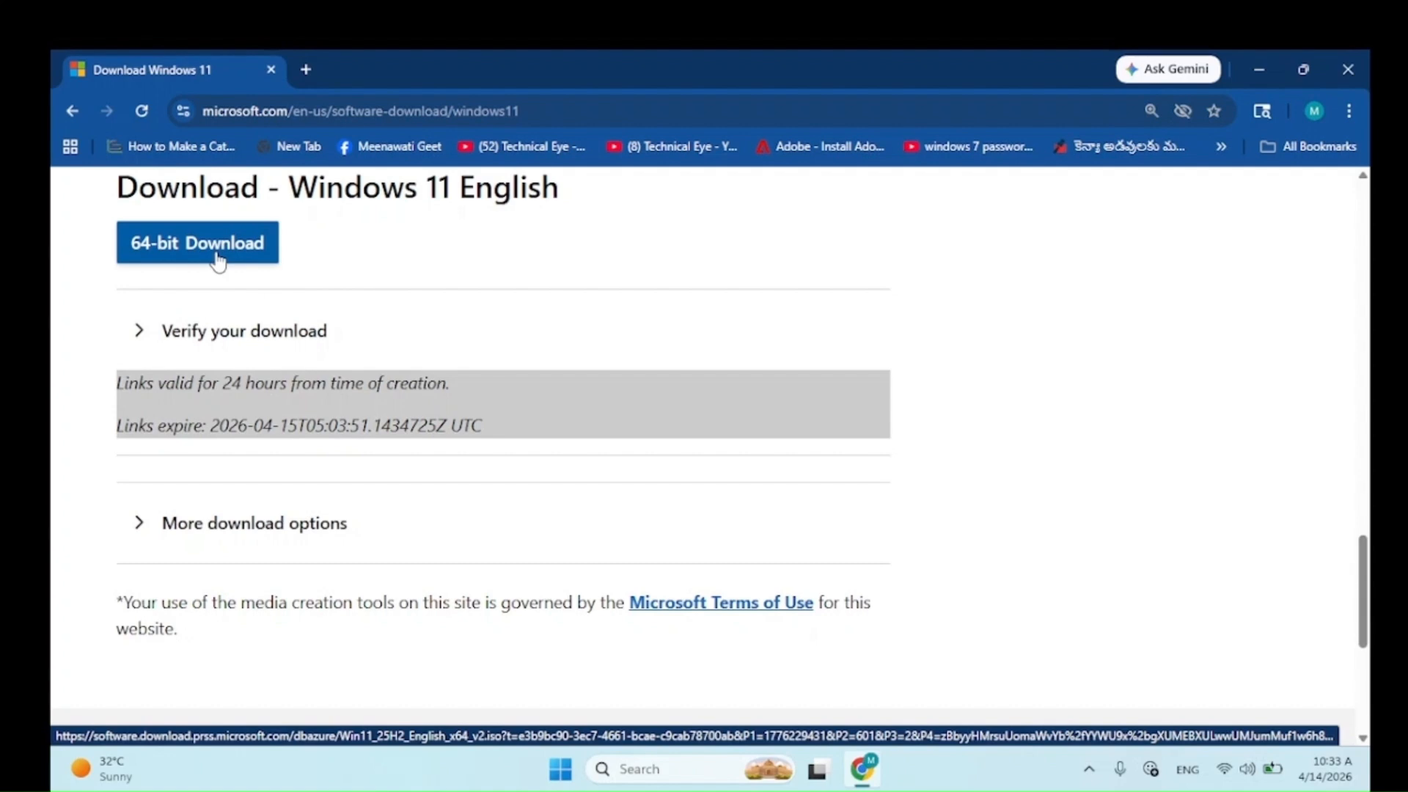
click(211, 257)
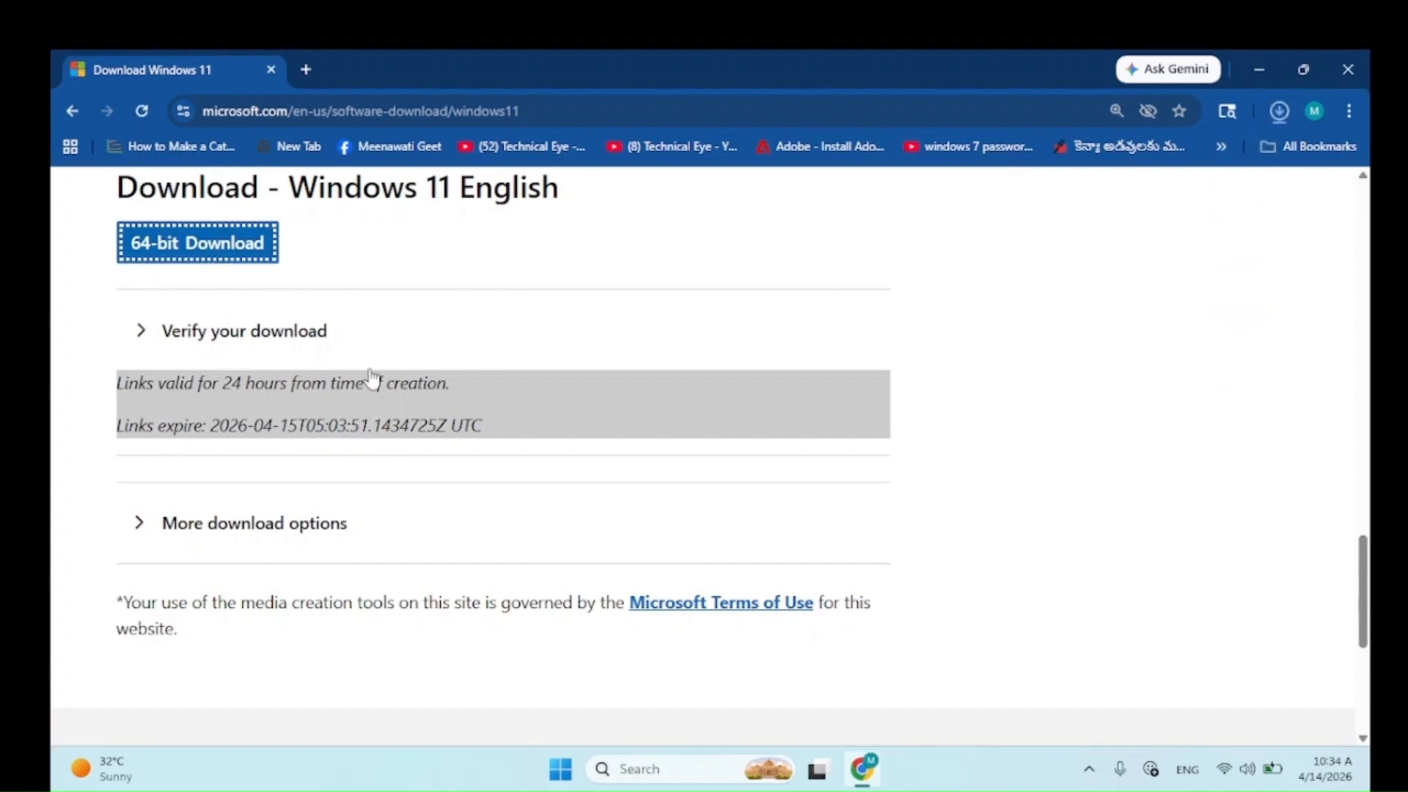
key(ctrl+j)
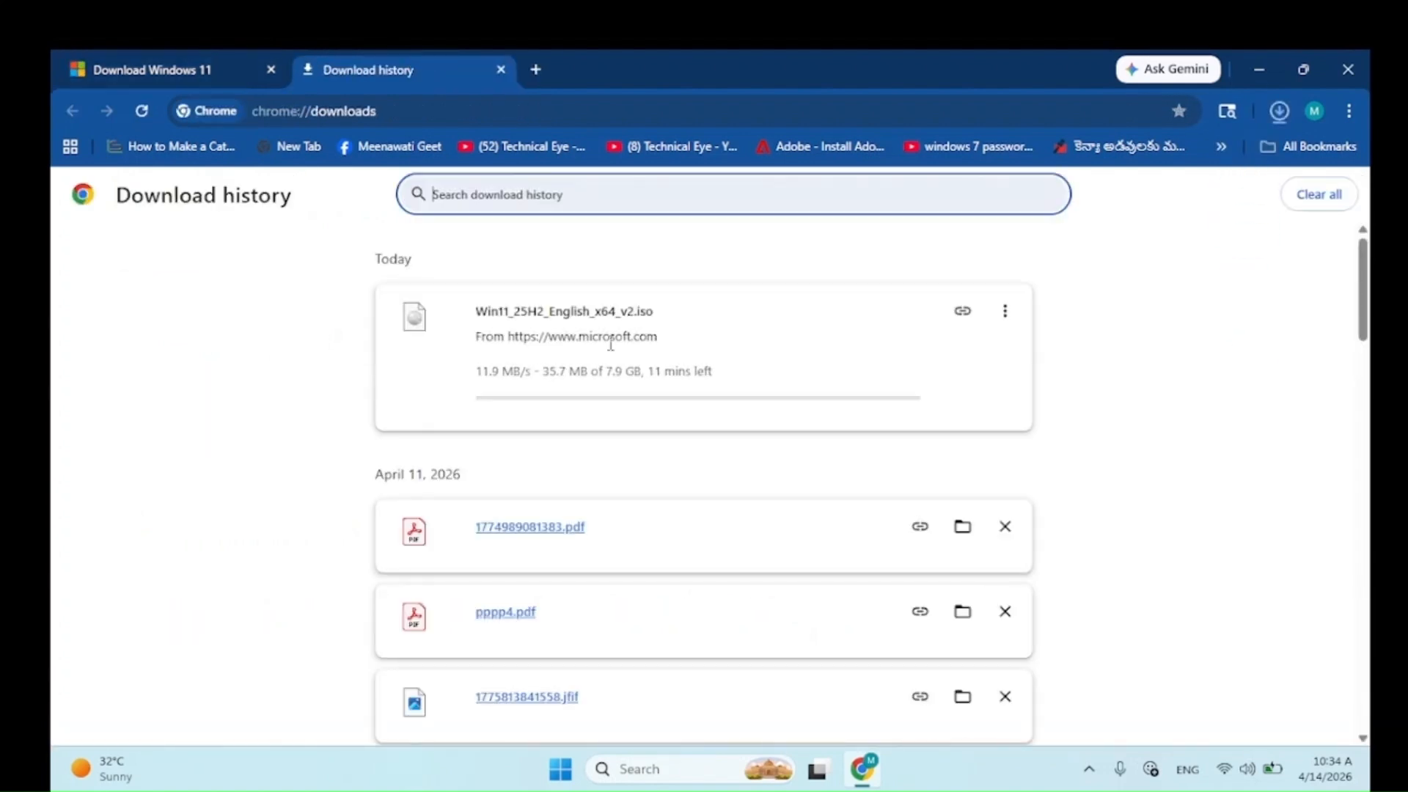
Step: Cancel the Win11 ISO download from its options menu
click(609, 344)
key(ctrl)
key(ctrl)
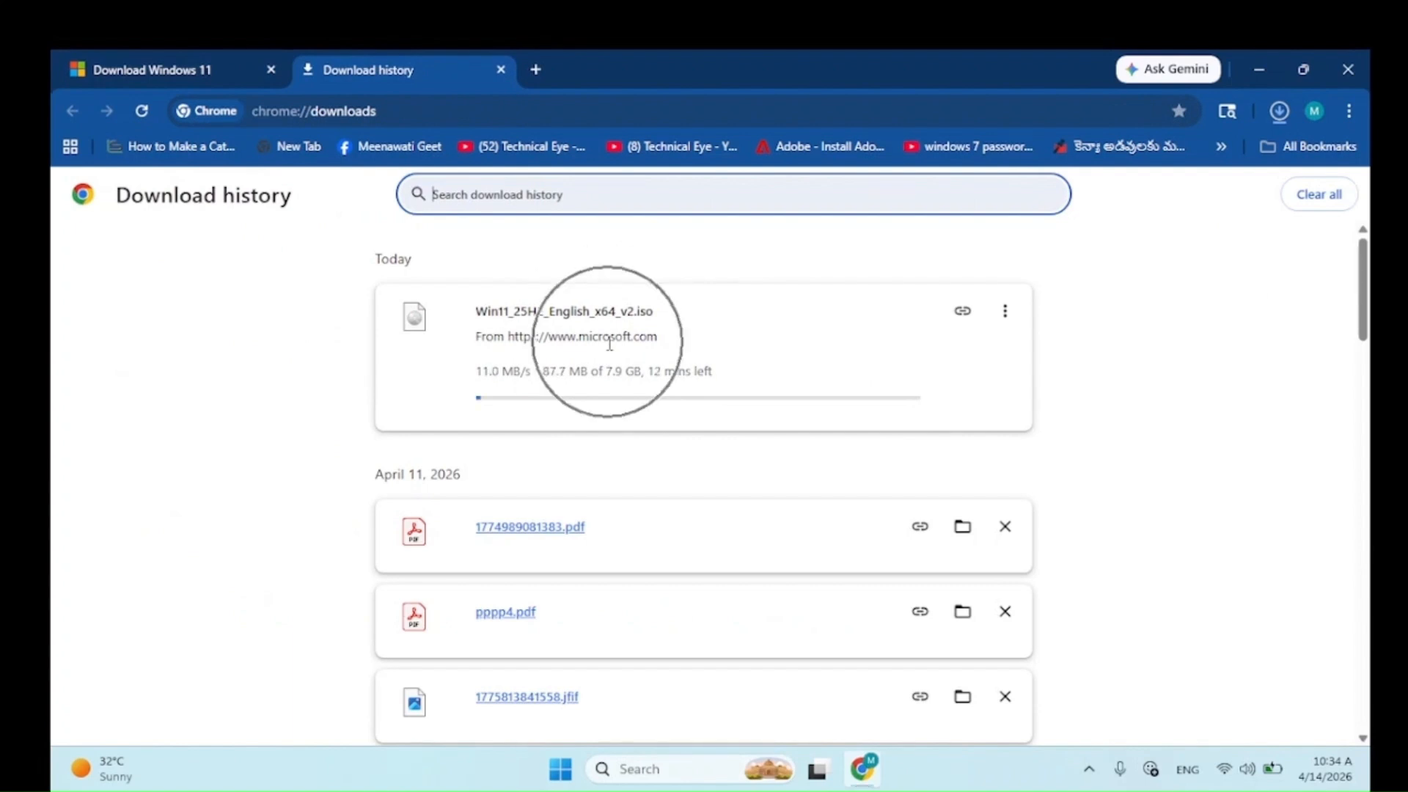
click(1006, 323)
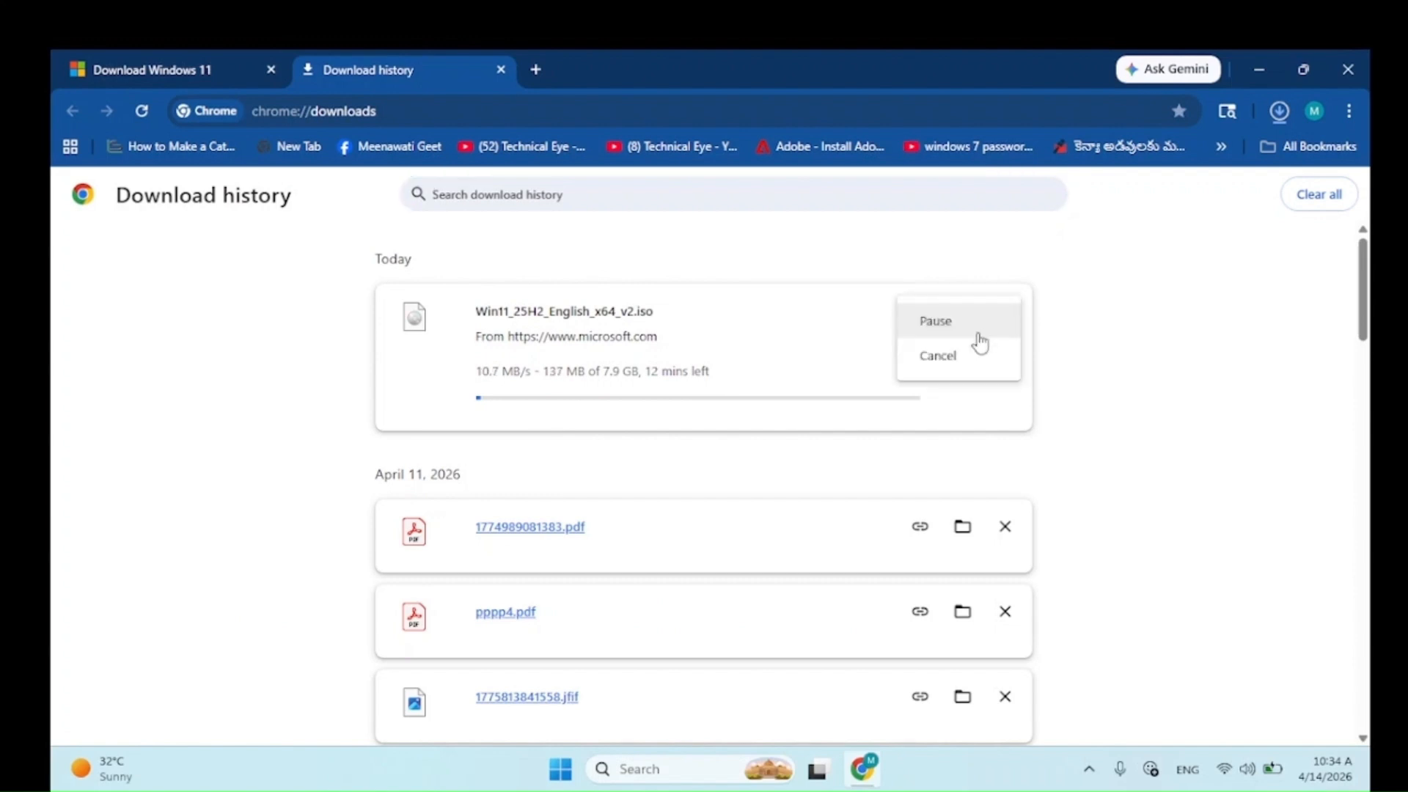
click(953, 361)
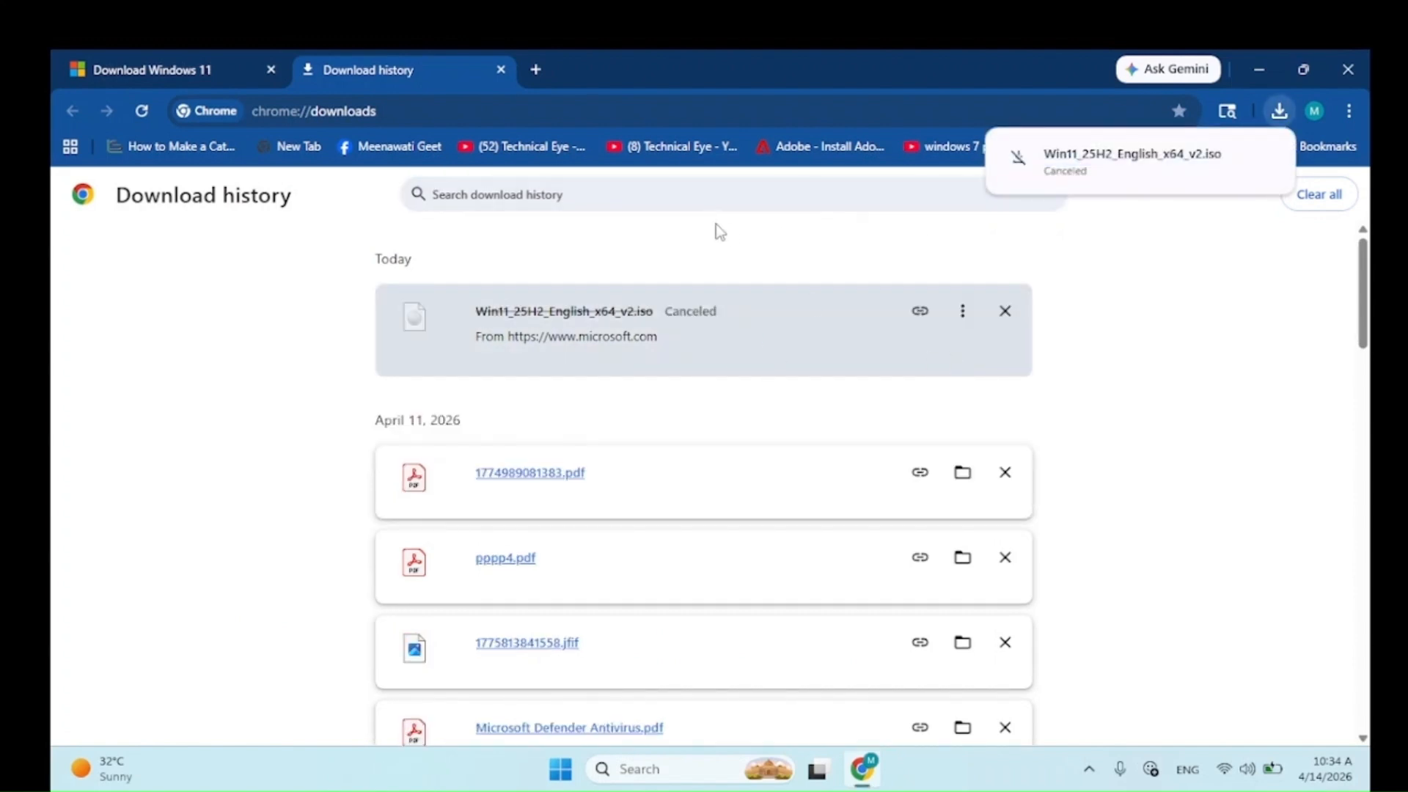
Step: Close the download history tab and minimize Chrome to the desktop
click(505, 66)
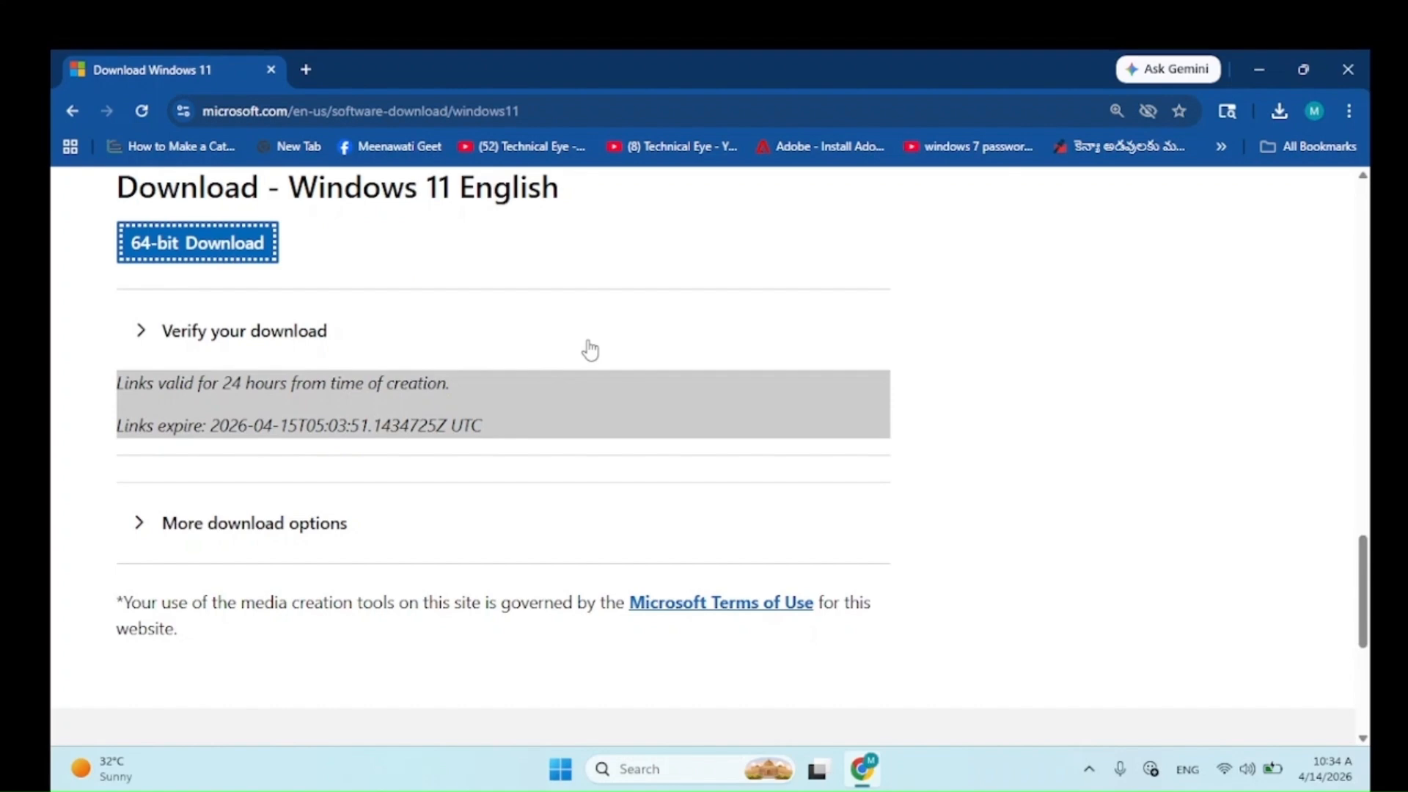
click(1276, 69)
click(534, 324)
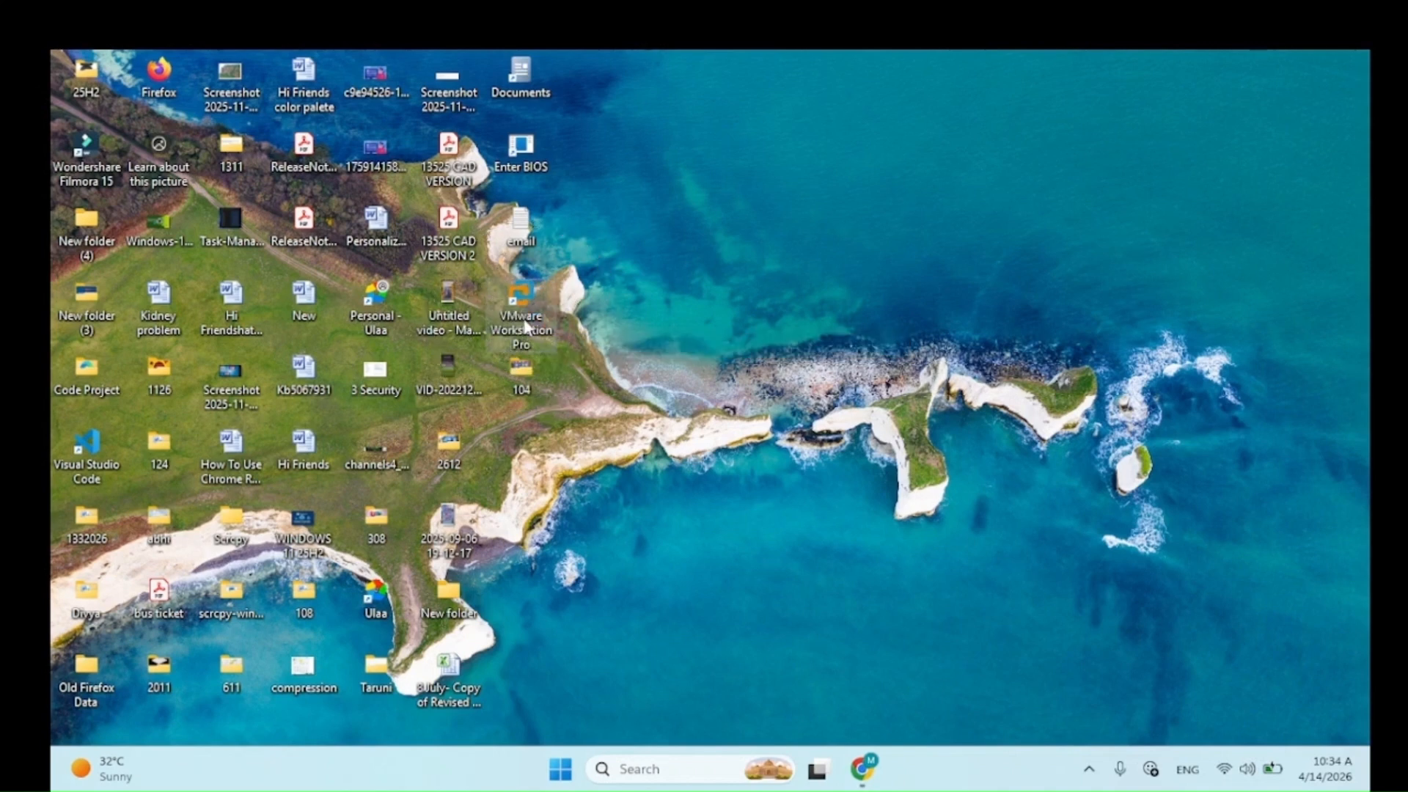
Step: Launch VMware Workstation Pro and start the New Virtual Machine Wizard
double_click(524, 327)
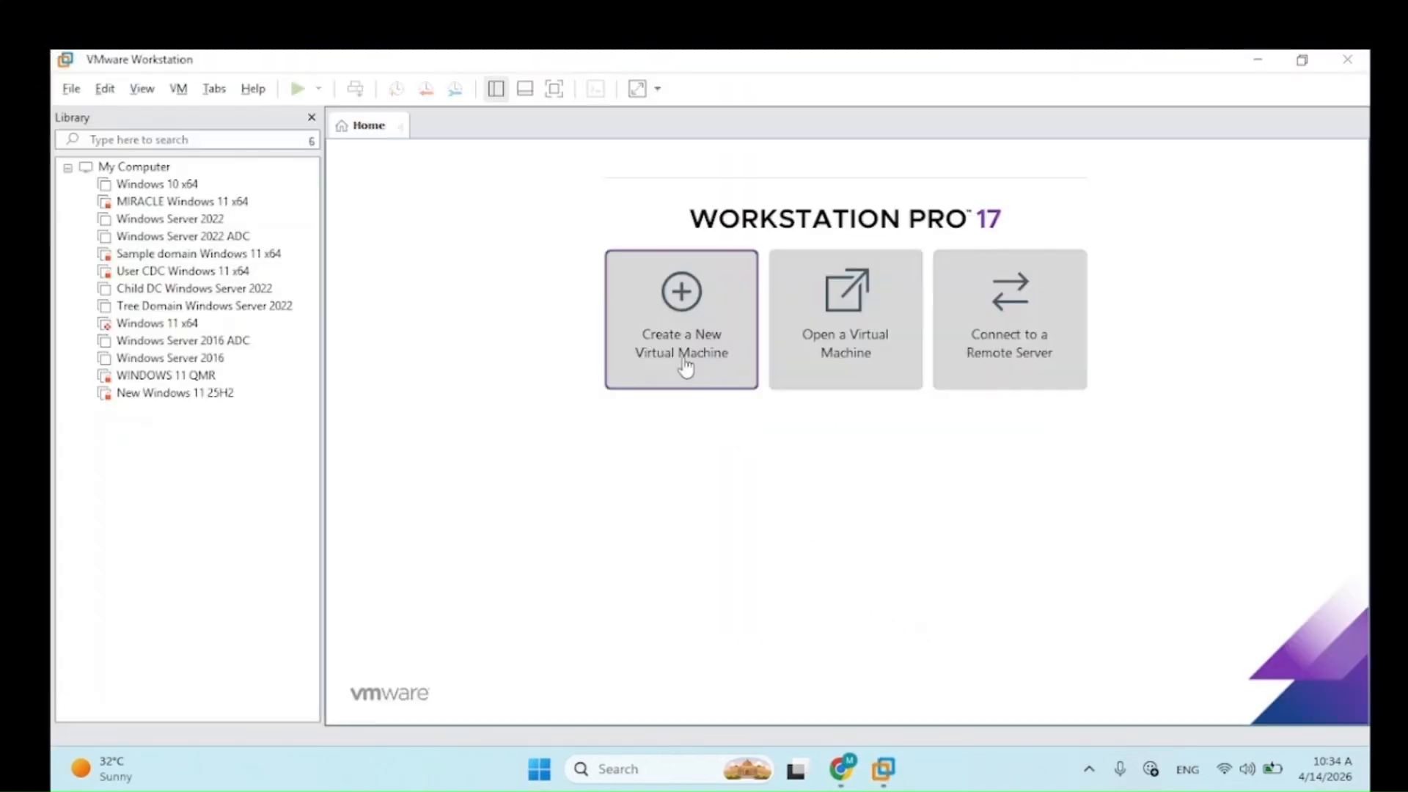
key(ctrl)
key(ctrl)
key(ctrl)
click(687, 334)
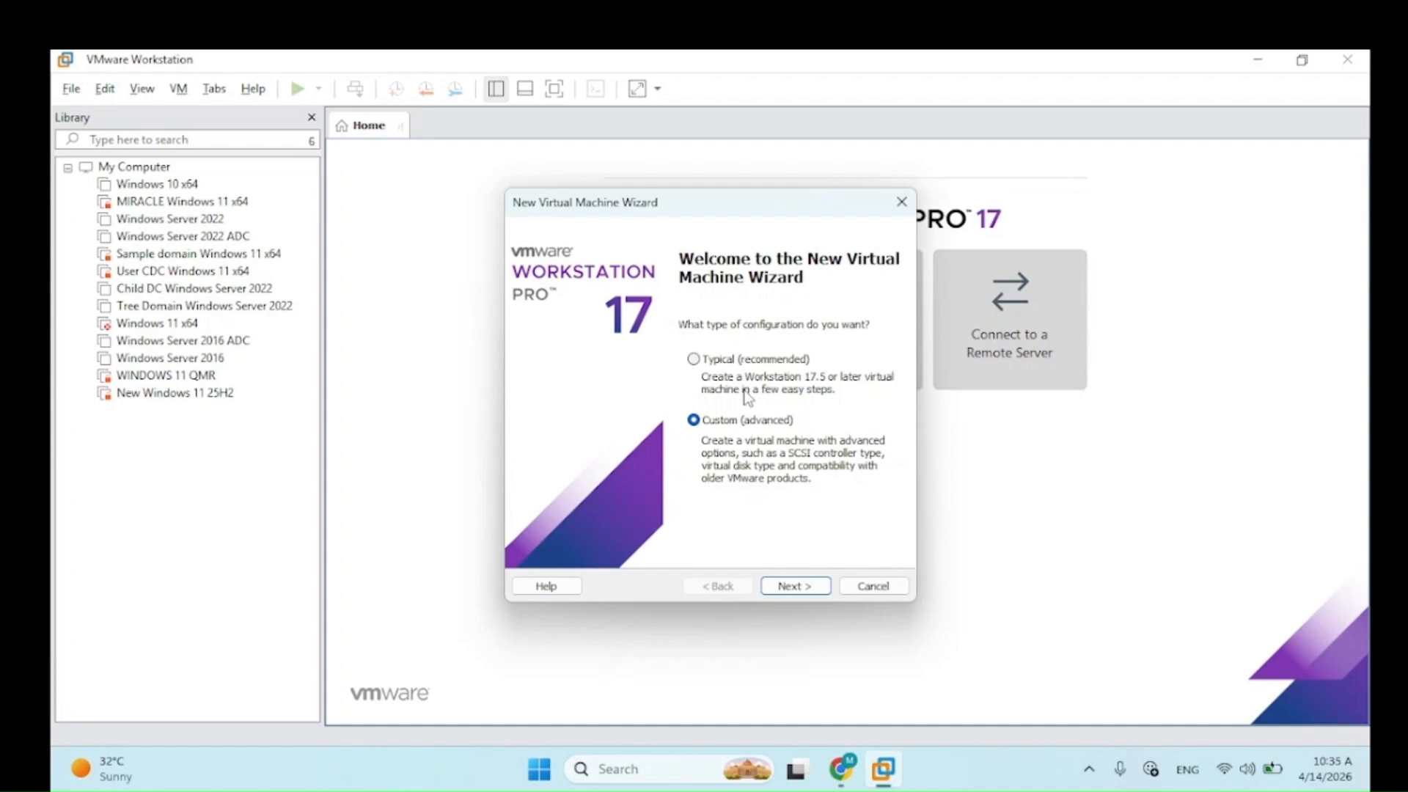
Step: Choose the Typical (recommended) configuration and continue to the install source page
click(695, 360)
click(805, 586)
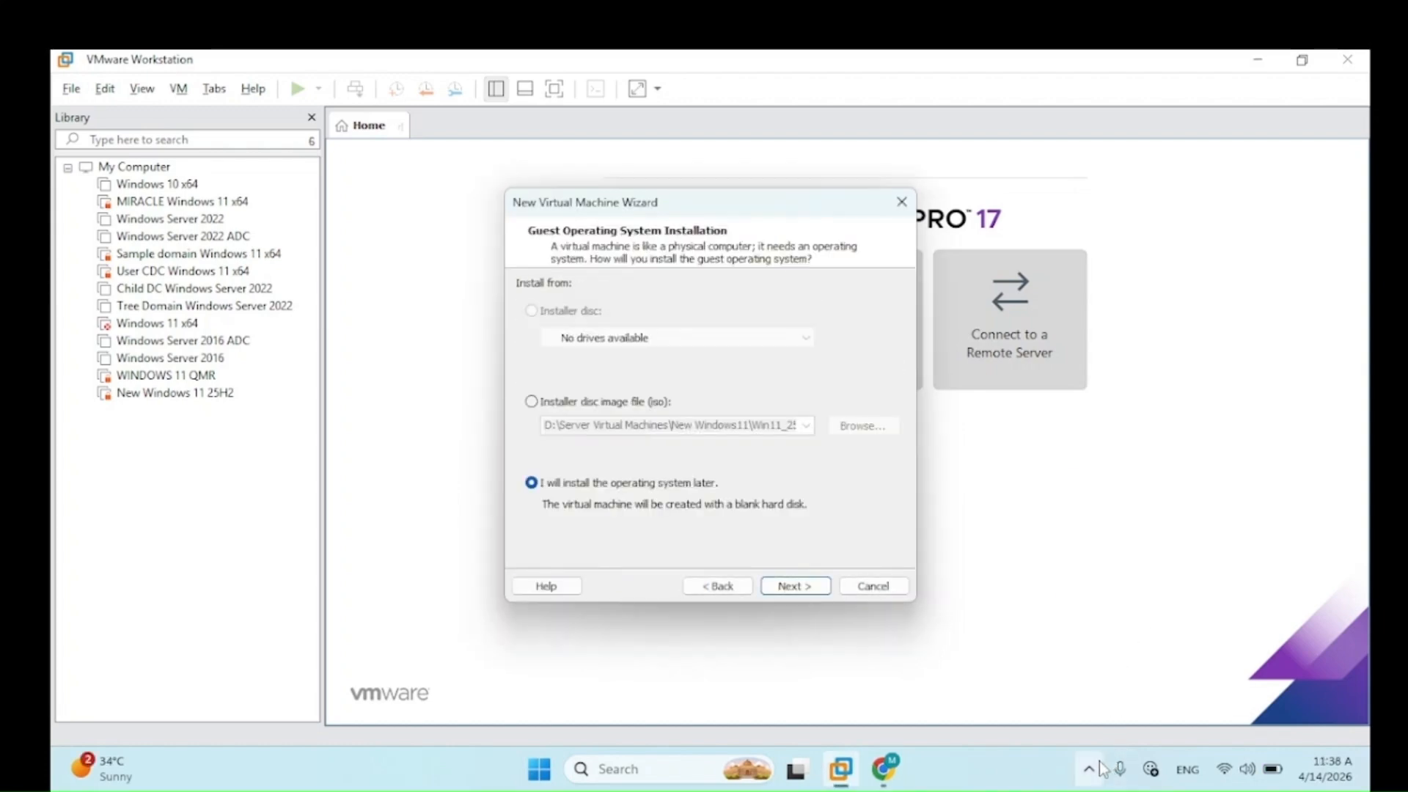
click(1099, 768)
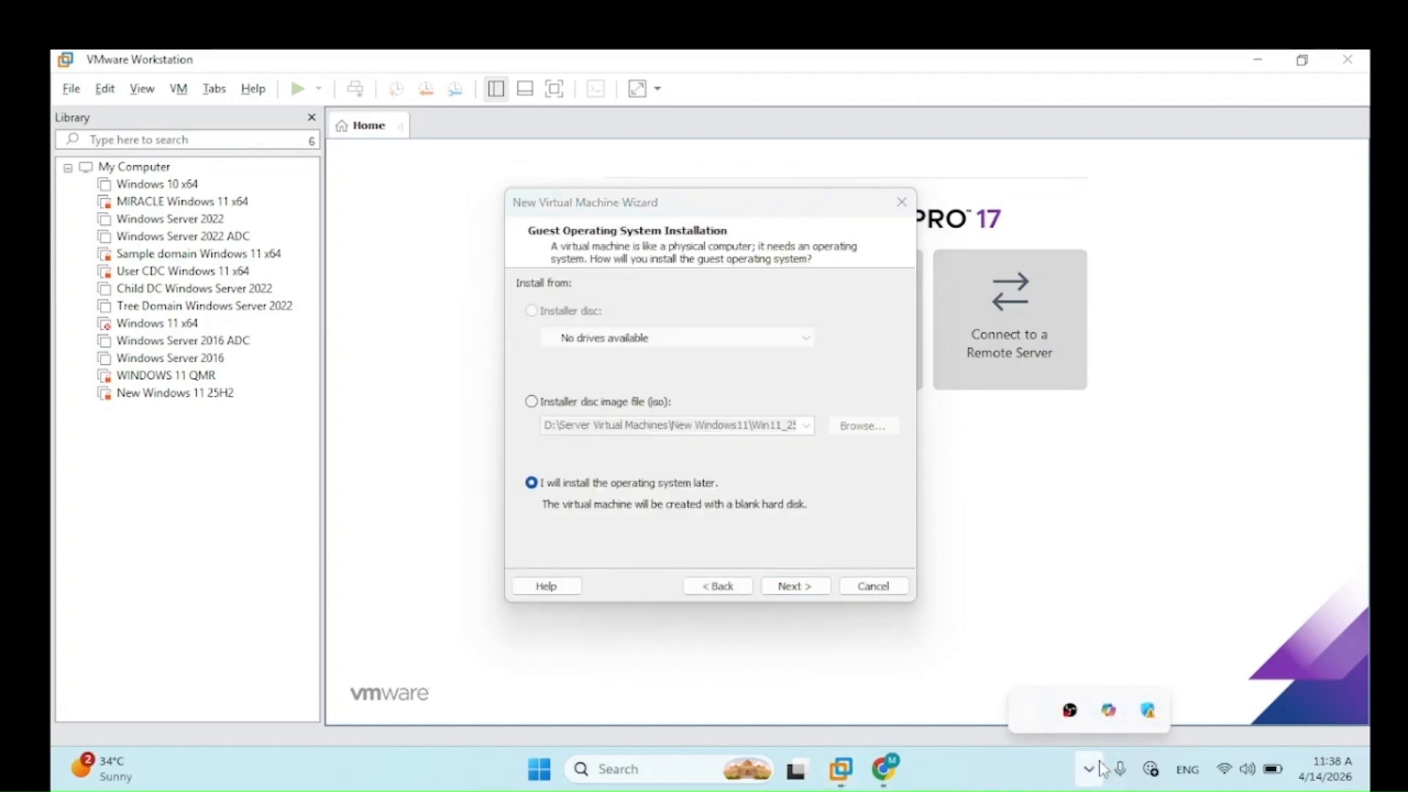
click(1098, 769)
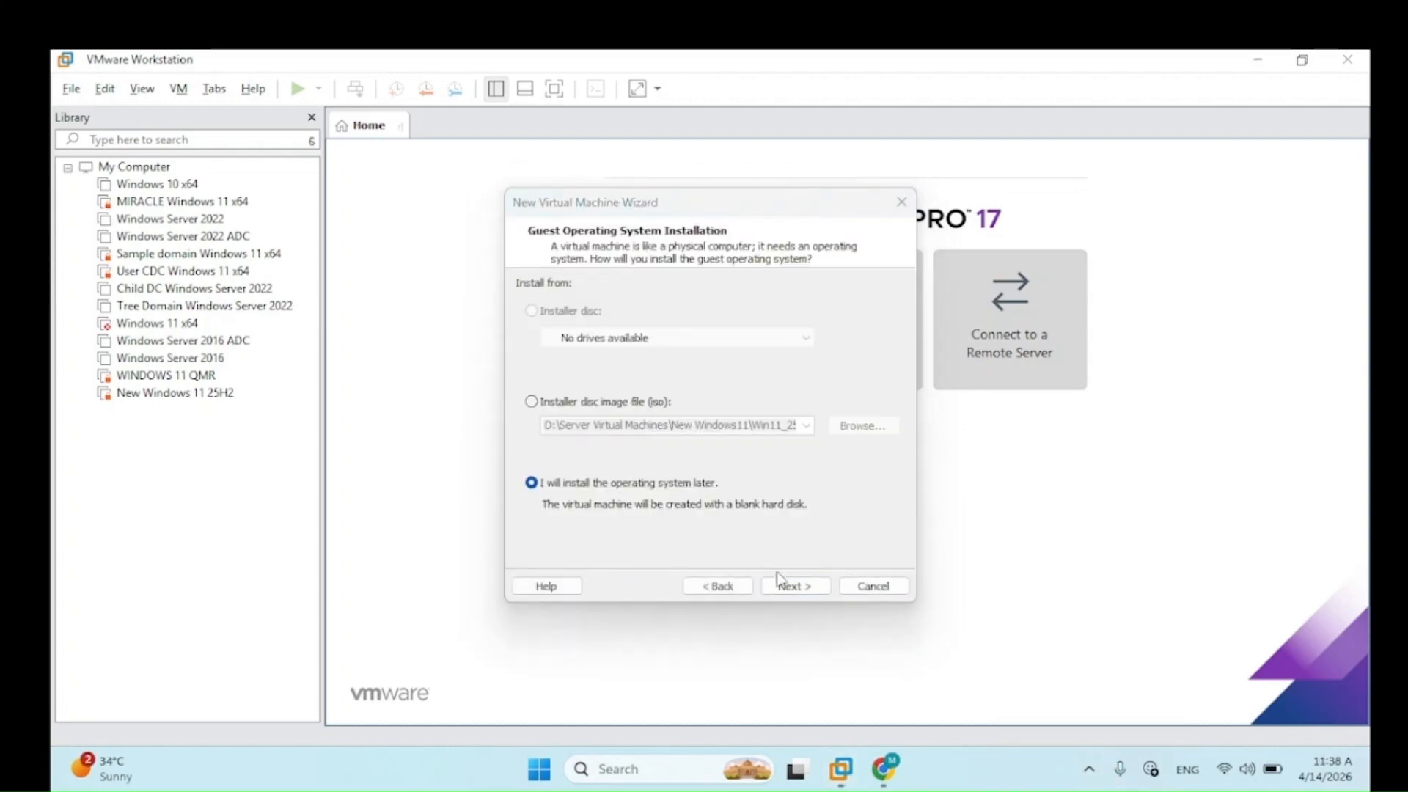
Step: Select 'Installer disc image file (iso)' as the installation source
click(590, 405)
click(607, 485)
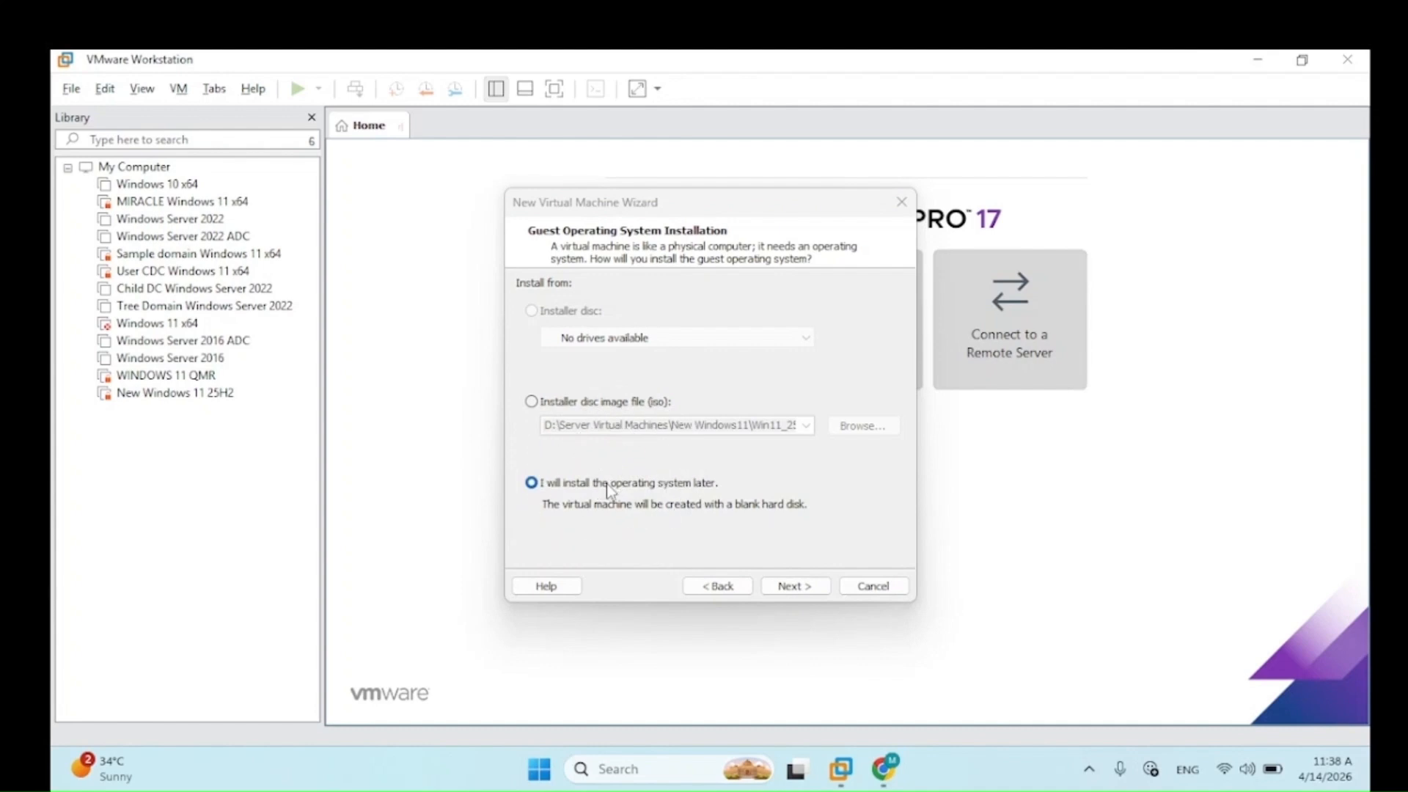
click(608, 488)
click(607, 484)
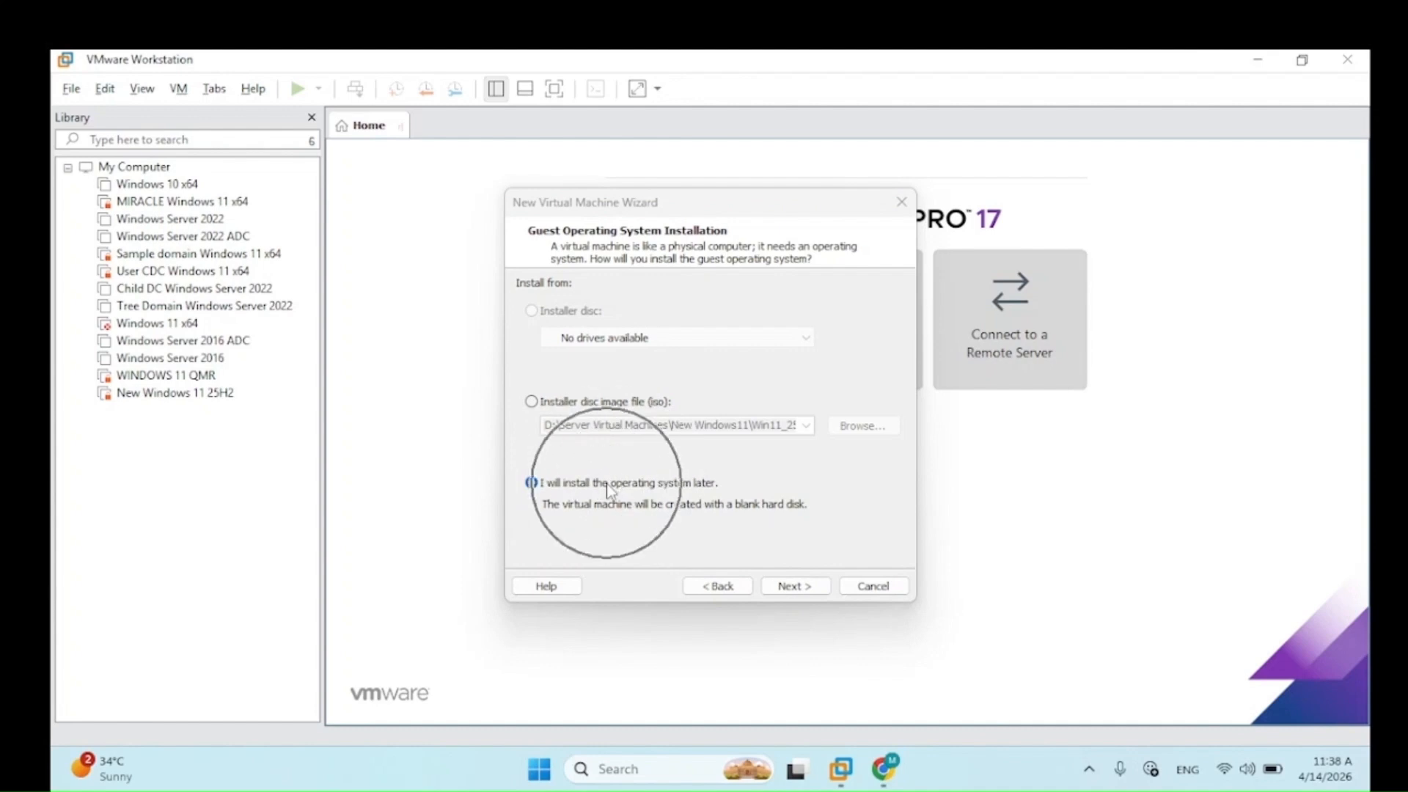
click(607, 483)
click(607, 485)
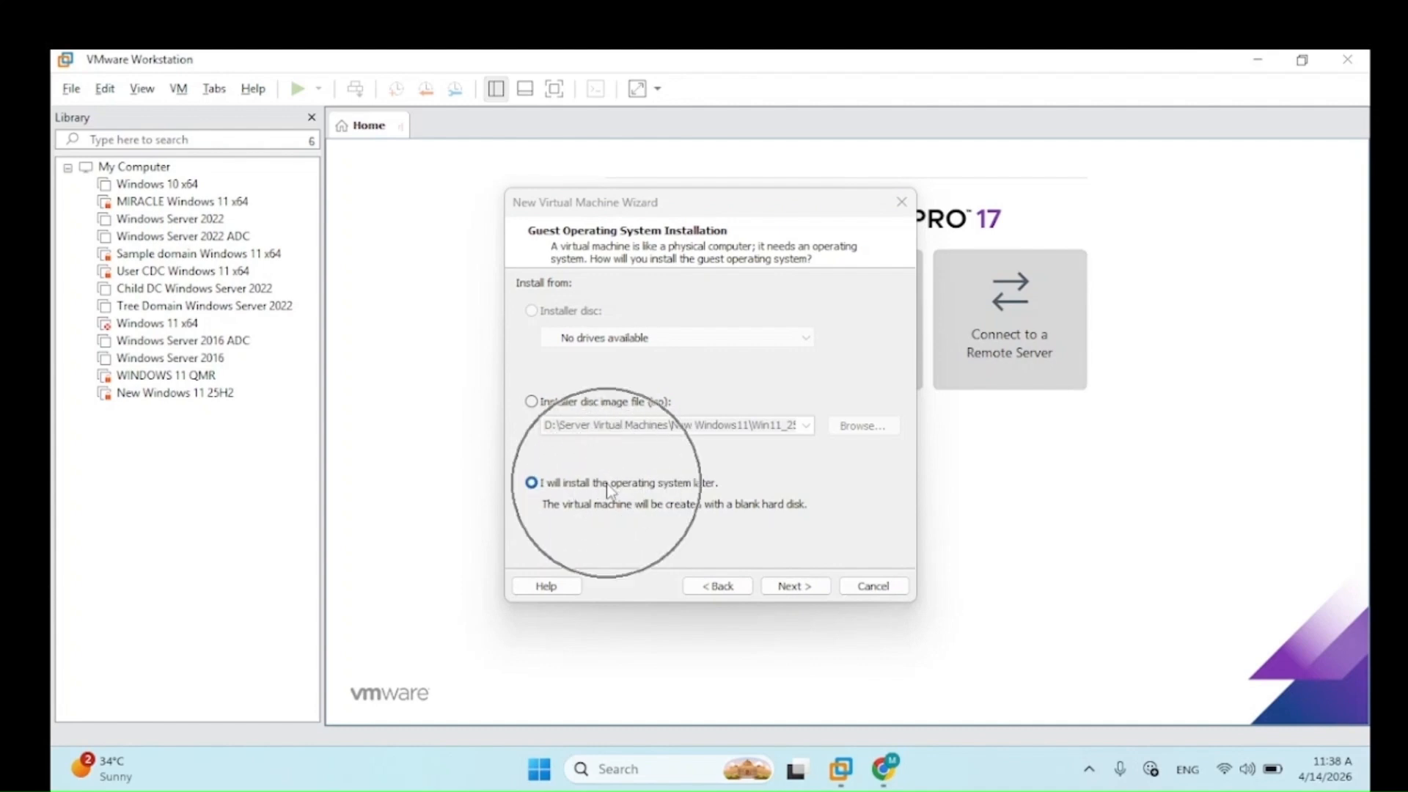
key(ctrl)
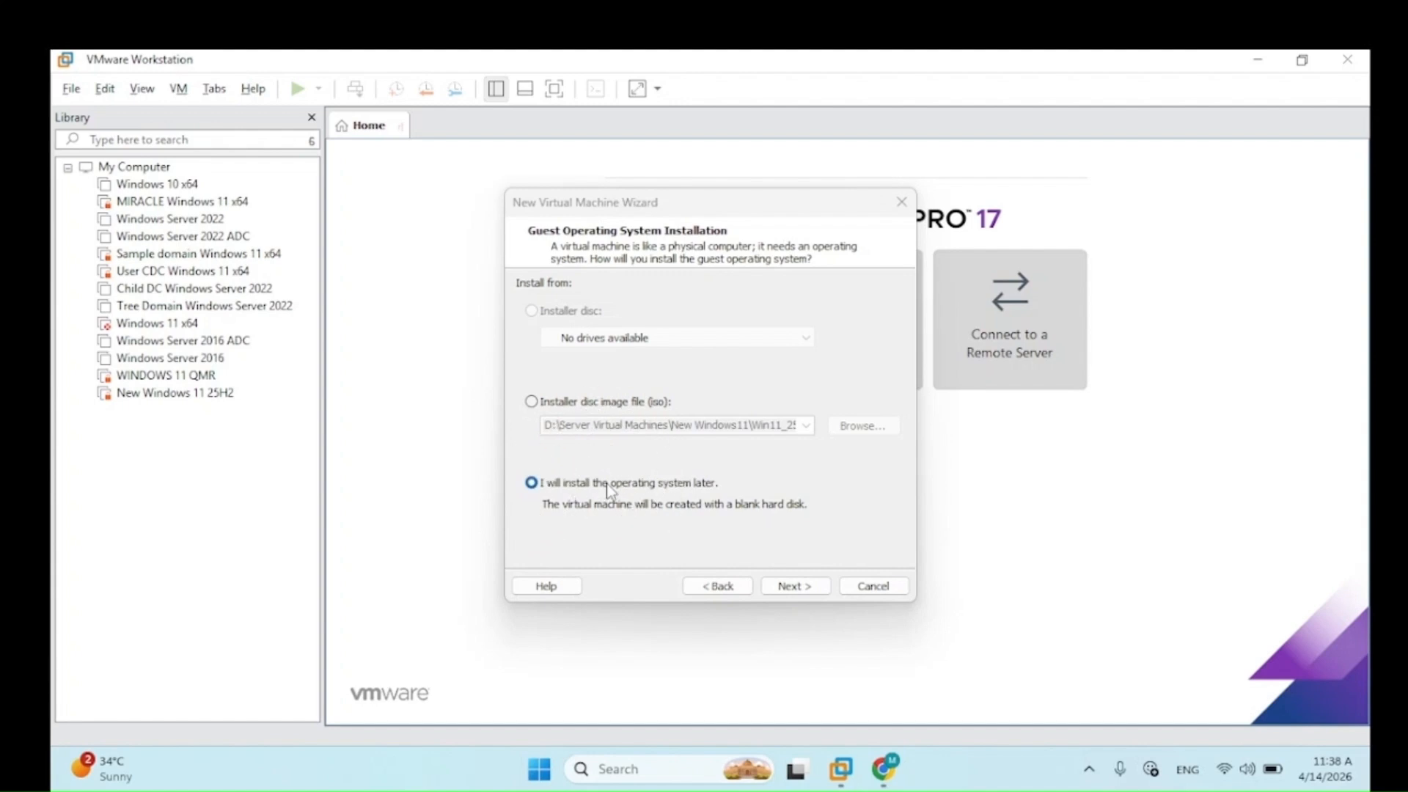
key(ctrl)
click(605, 404)
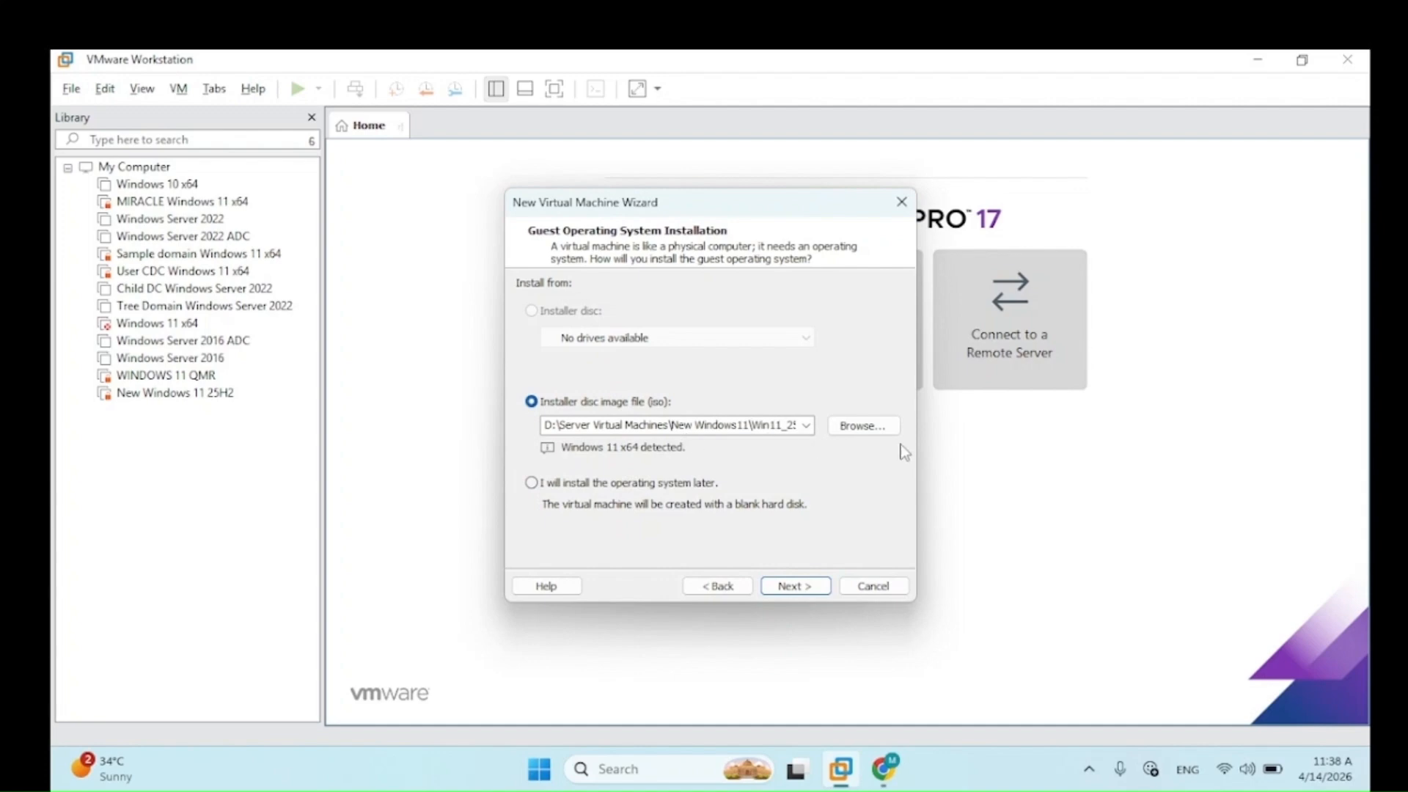
key(ctrl)
Step: Pick Win11_25H2_English_x64_v2 from D:\soft\Windows 11 ISO as the installer image
click(862, 427)
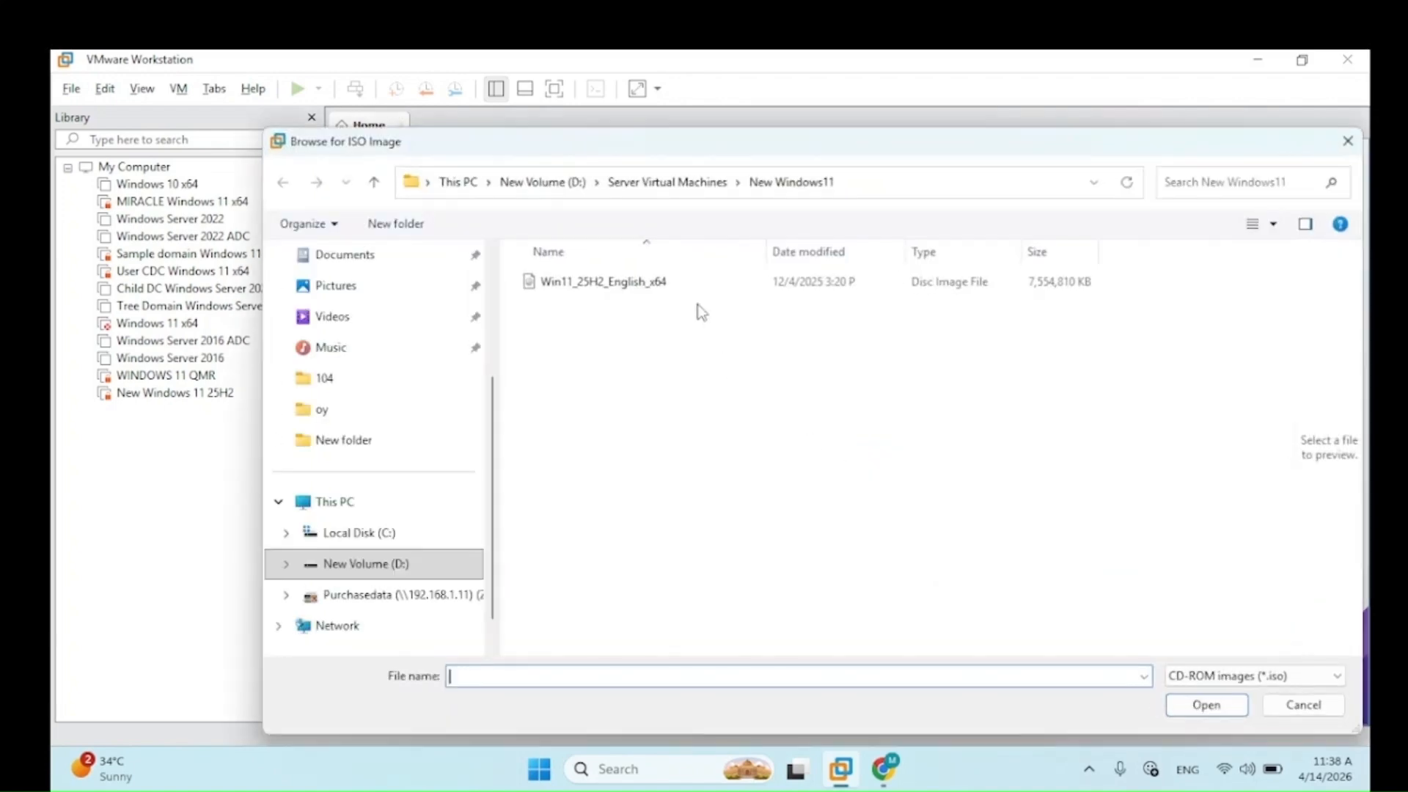
click(572, 184)
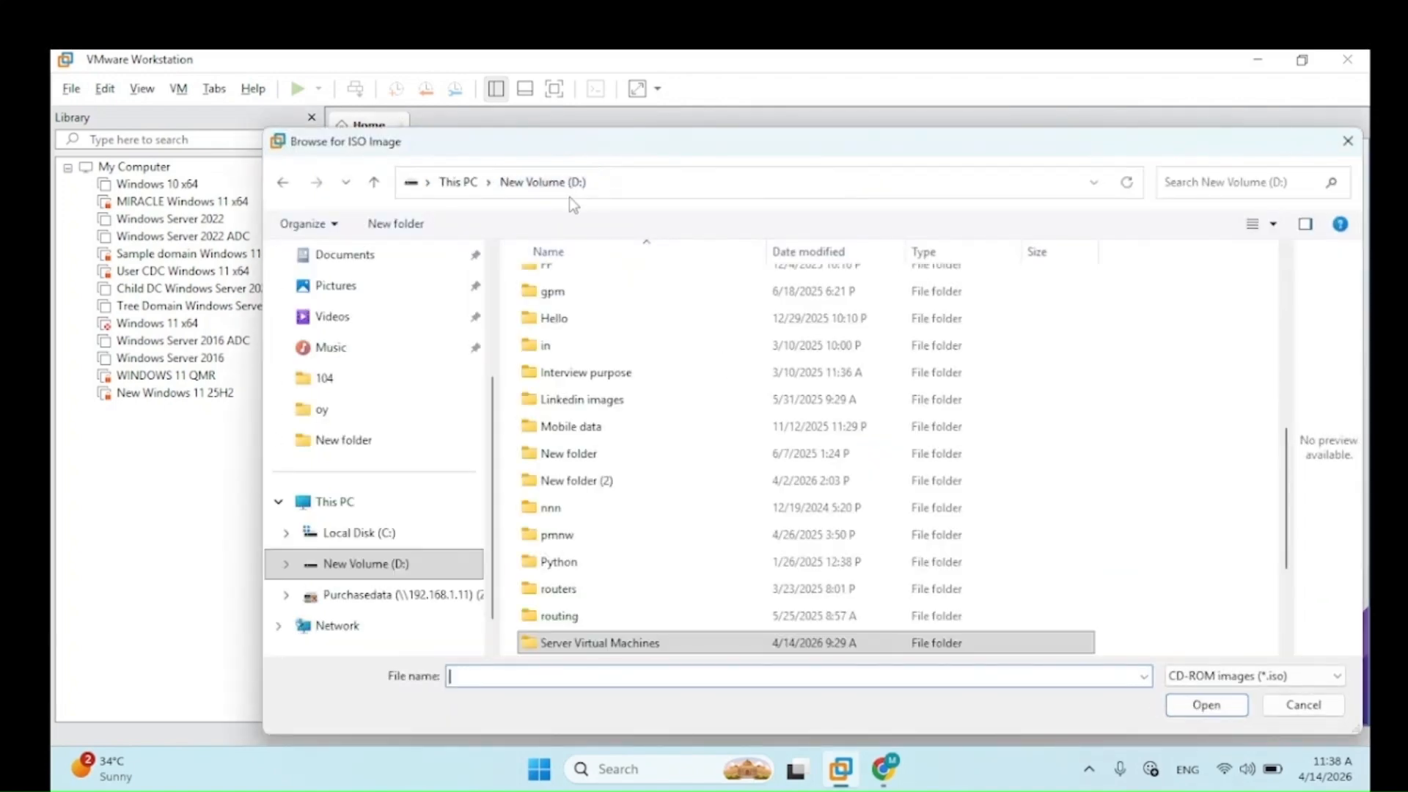
click(598, 581)
key(Down)
key(Down)
key(Down)
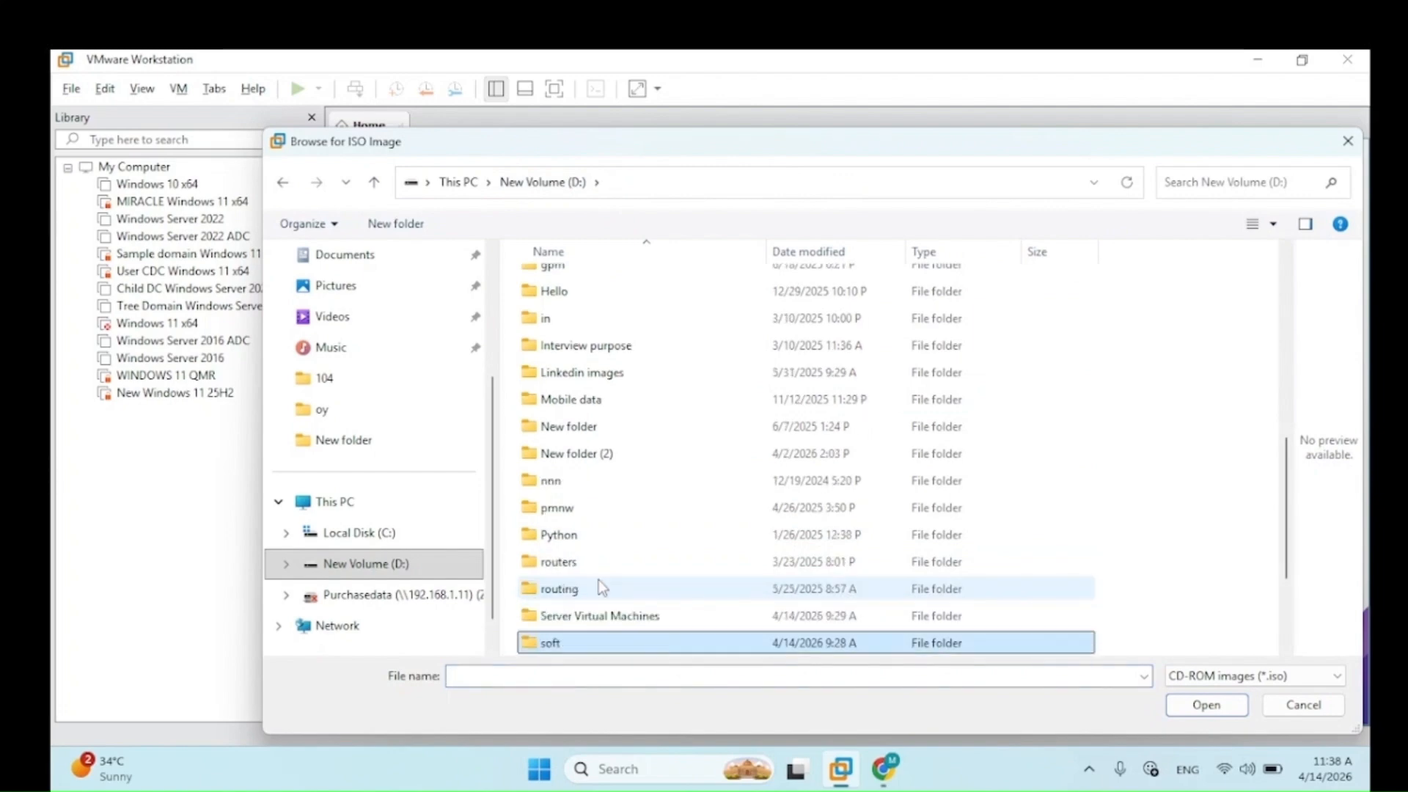
key(Return)
key(Down)
key(Down)
key(Down)
key(Down)
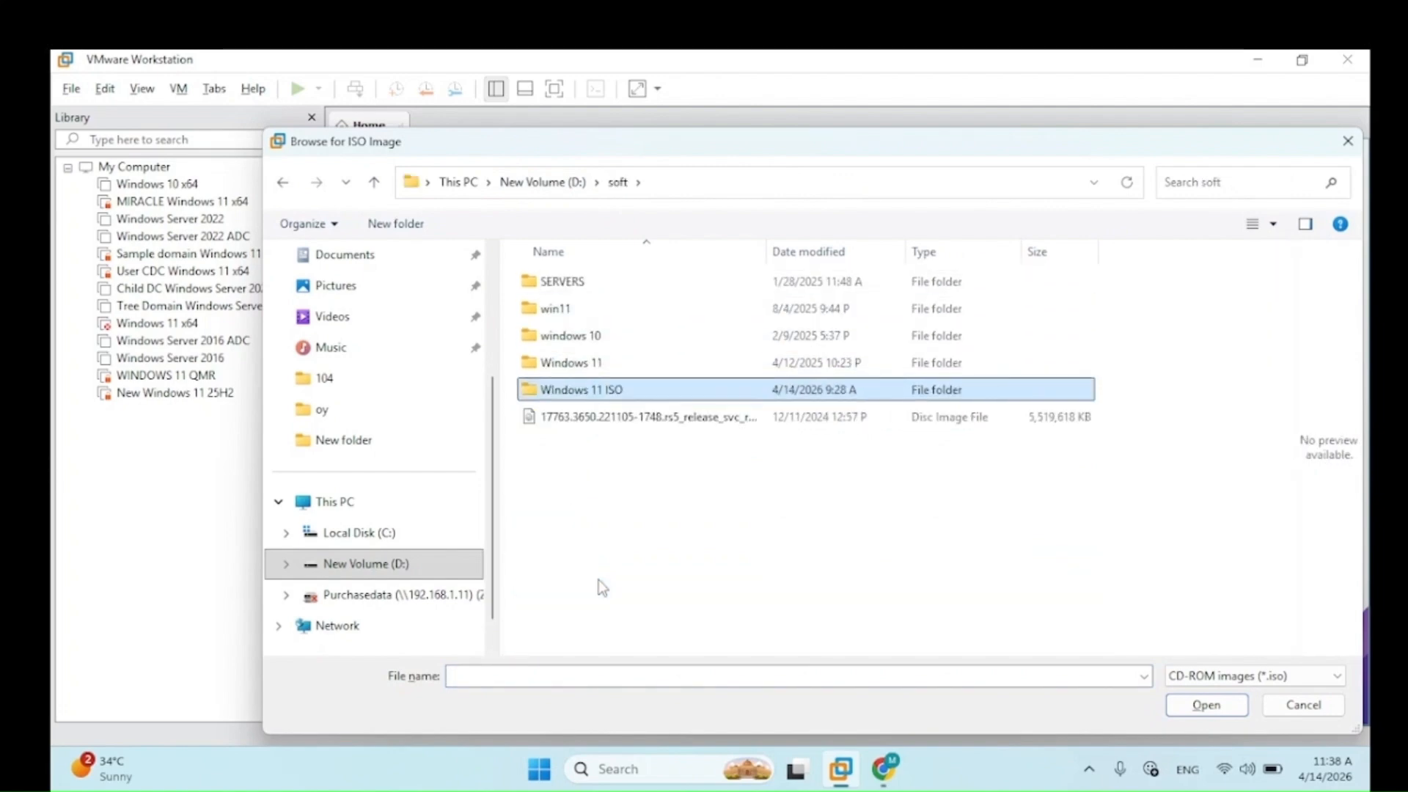
key(Return)
click(621, 283)
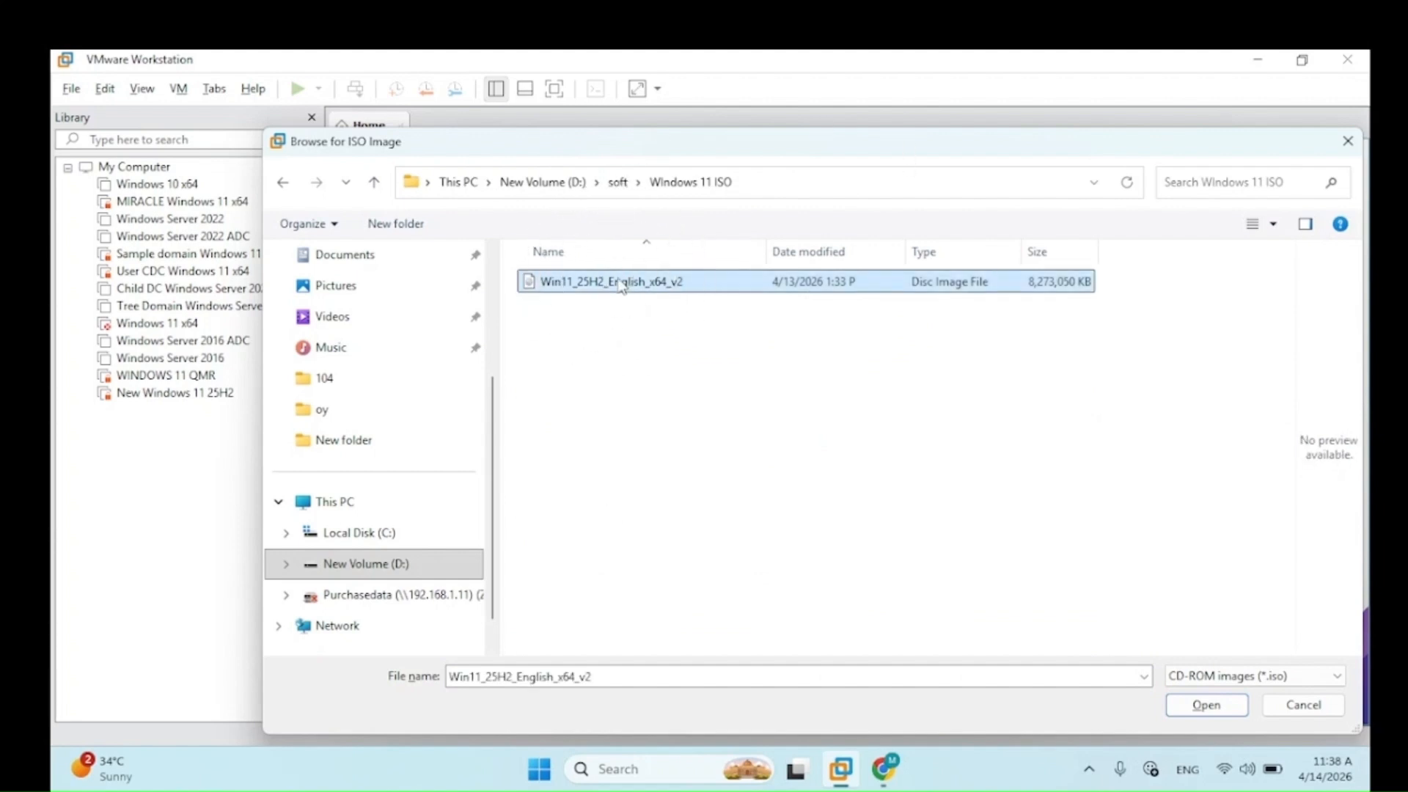
click(1208, 705)
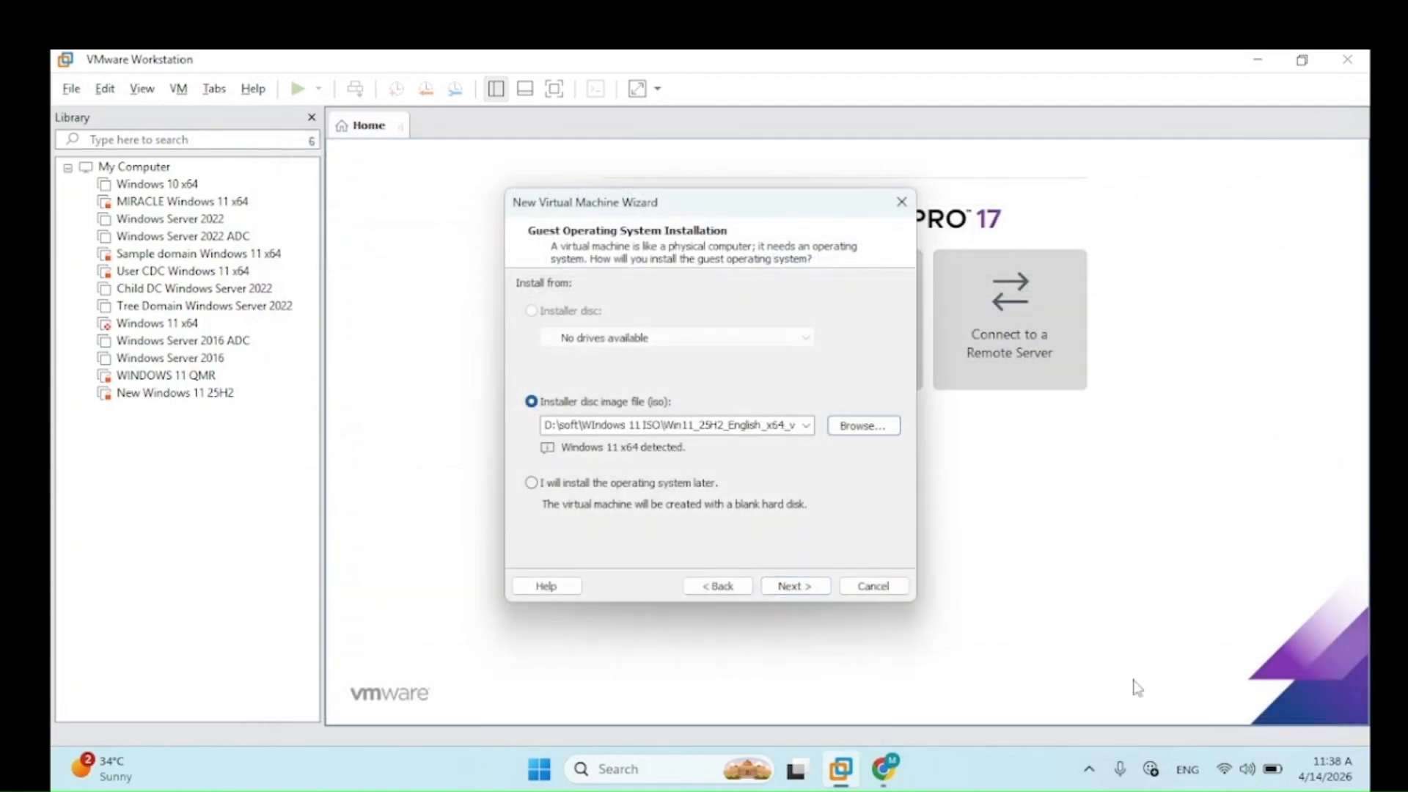
Step: Name the virtual machine 'New OS Windows 11 x64'
click(792, 585)
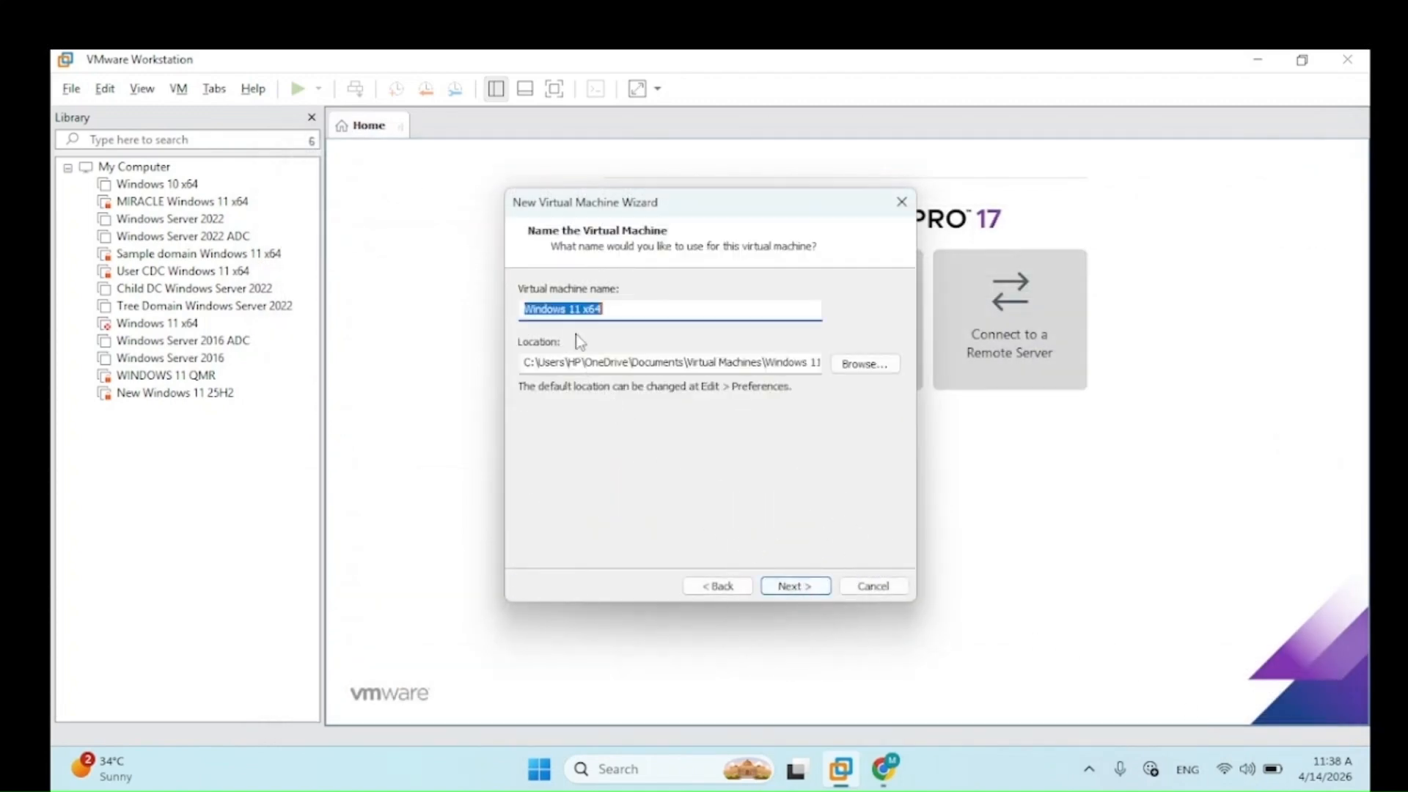
click(564, 308)
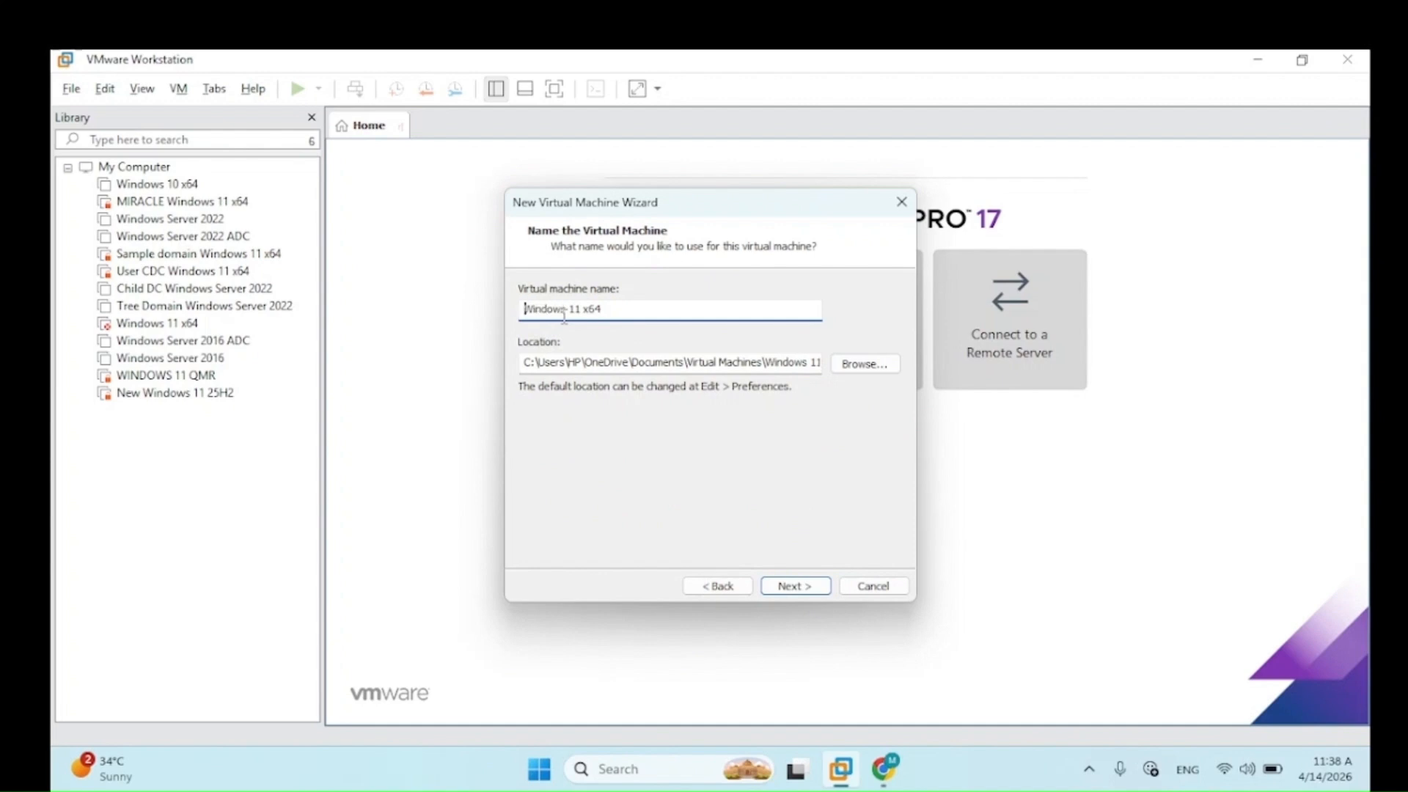
text(New O)
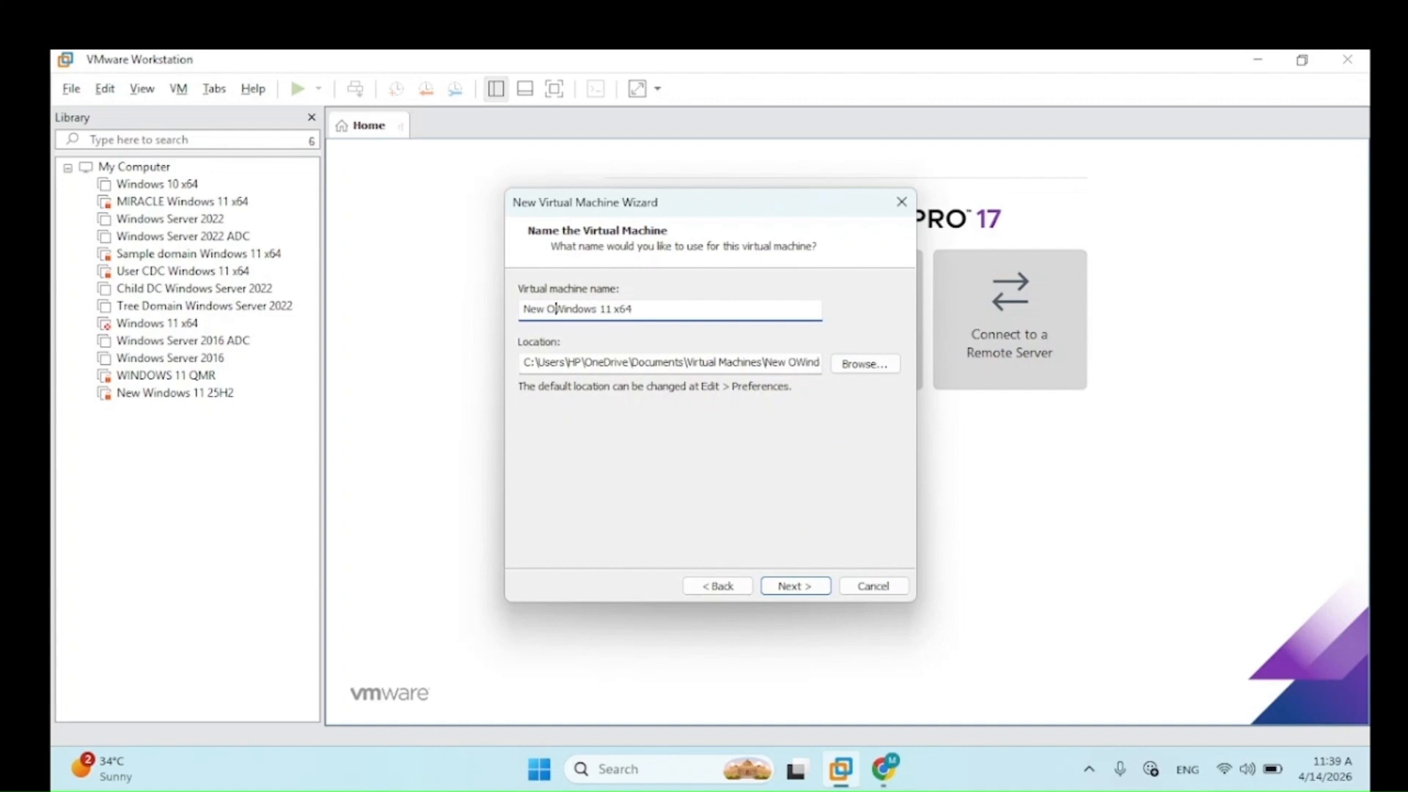
text(S)
Step: Store the VM in D:\Server Virtual Machines\Windows 11 New 25H2 and continue to encryption
click(856, 367)
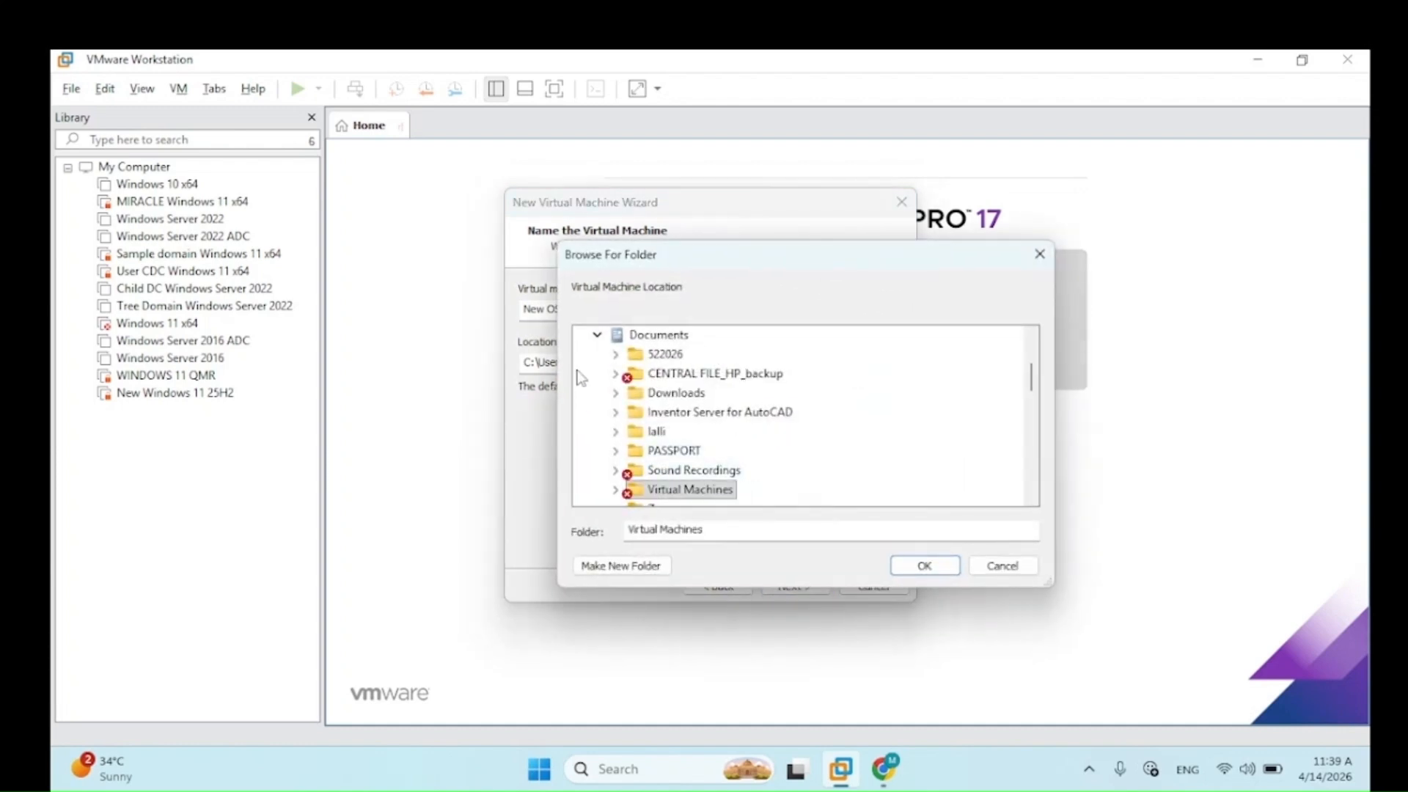
scroll(640, 415, down, 1)
scroll(640, 416, down, 5)
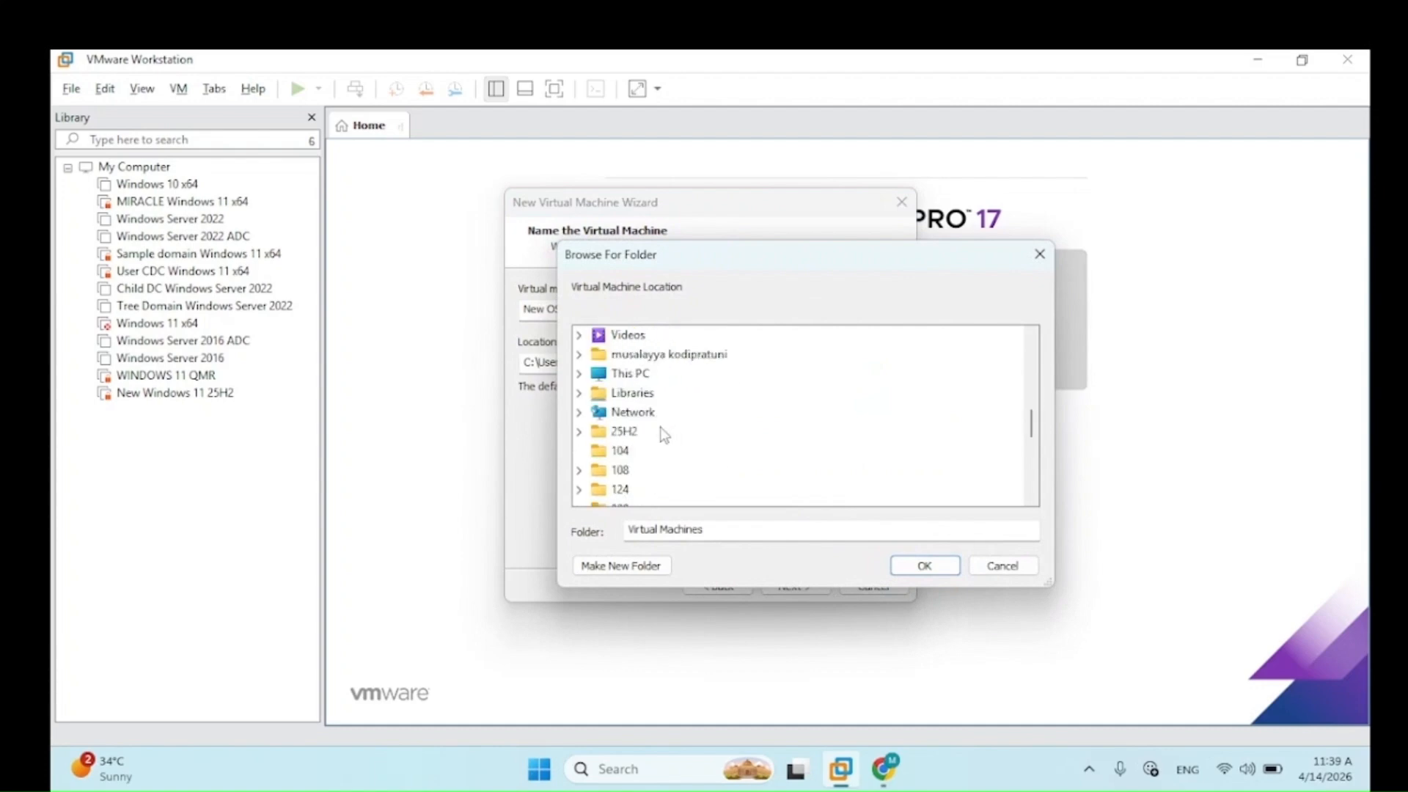
double_click(629, 374)
double_click(645, 411)
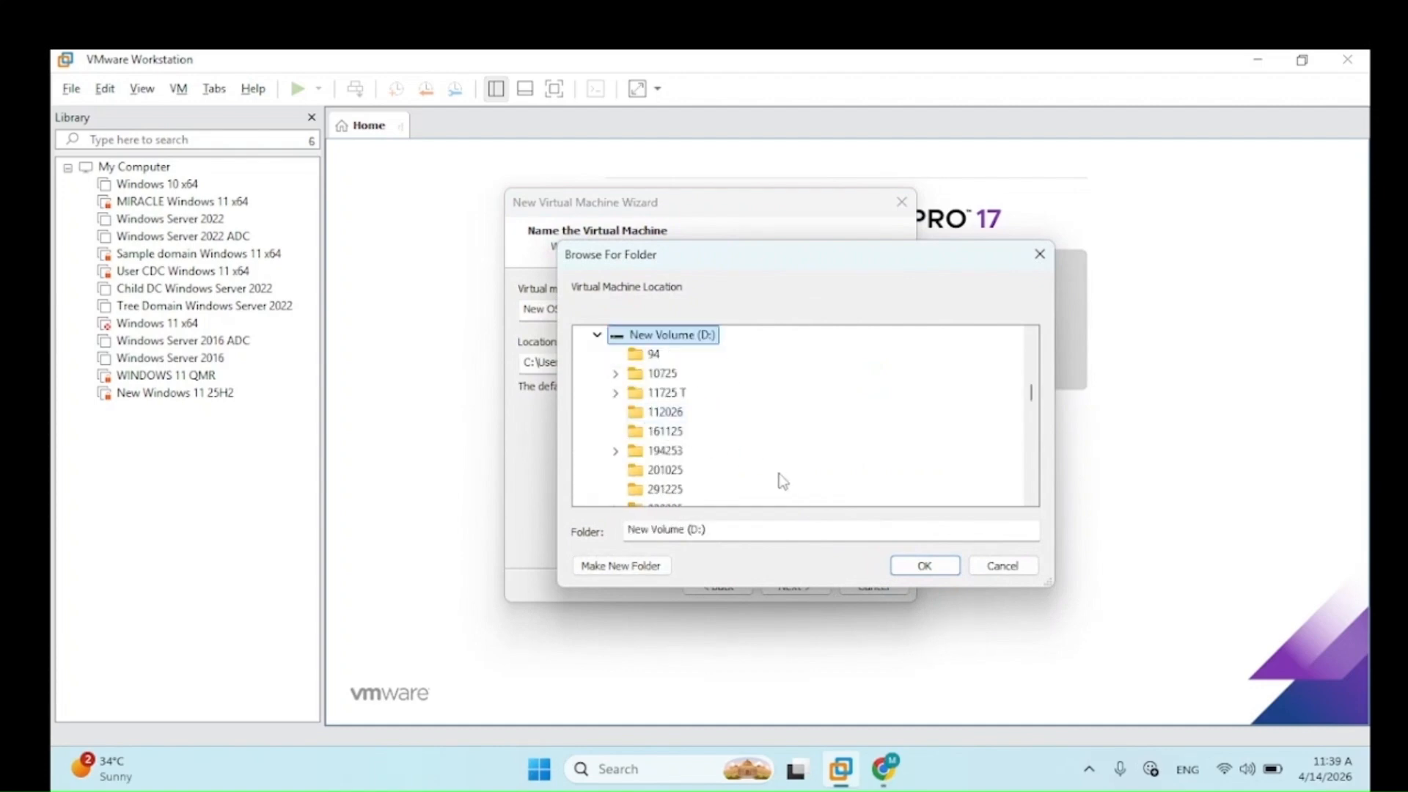
scroll(689, 431, down, 1)
scroll(689, 431, down, 6)
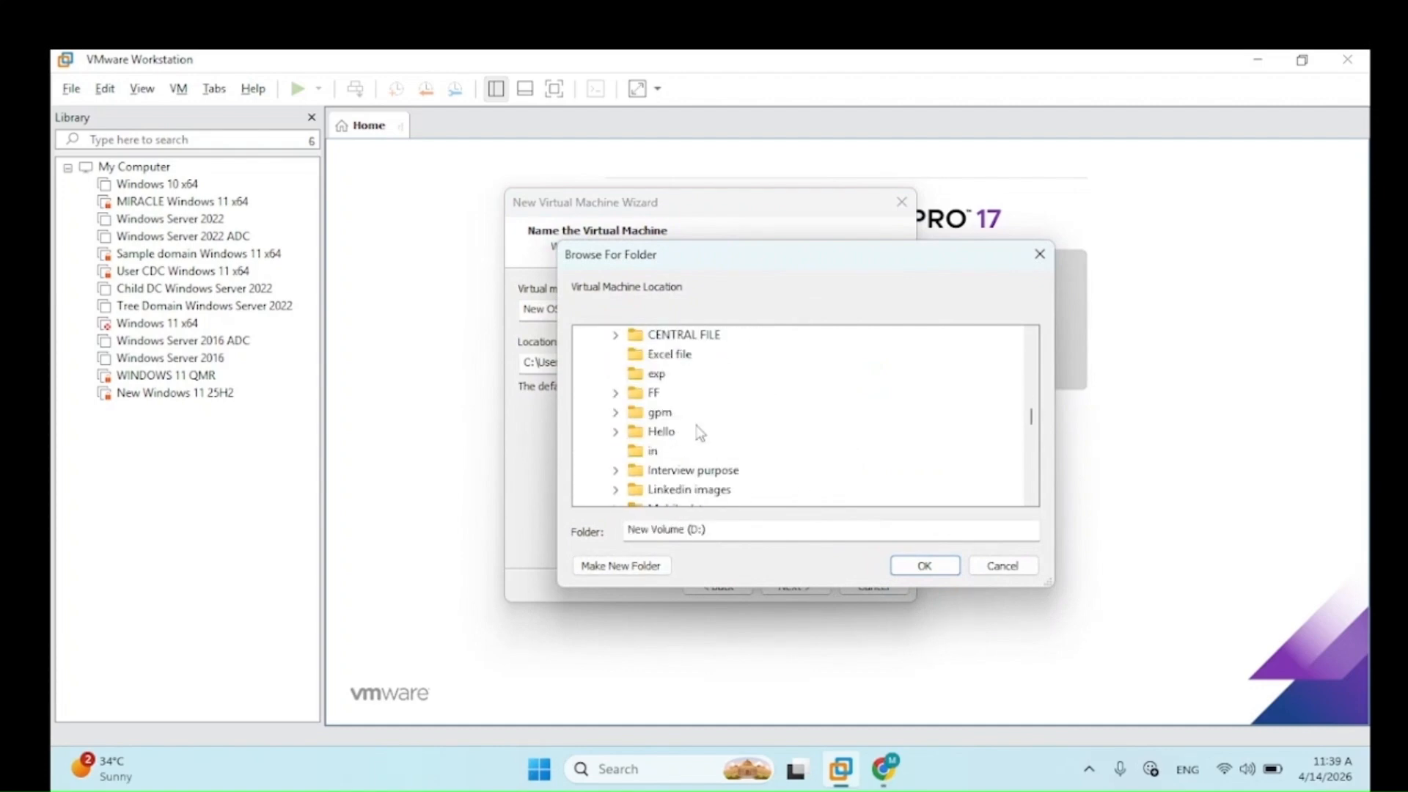
scroll(697, 434, down, 2)
double_click(697, 433)
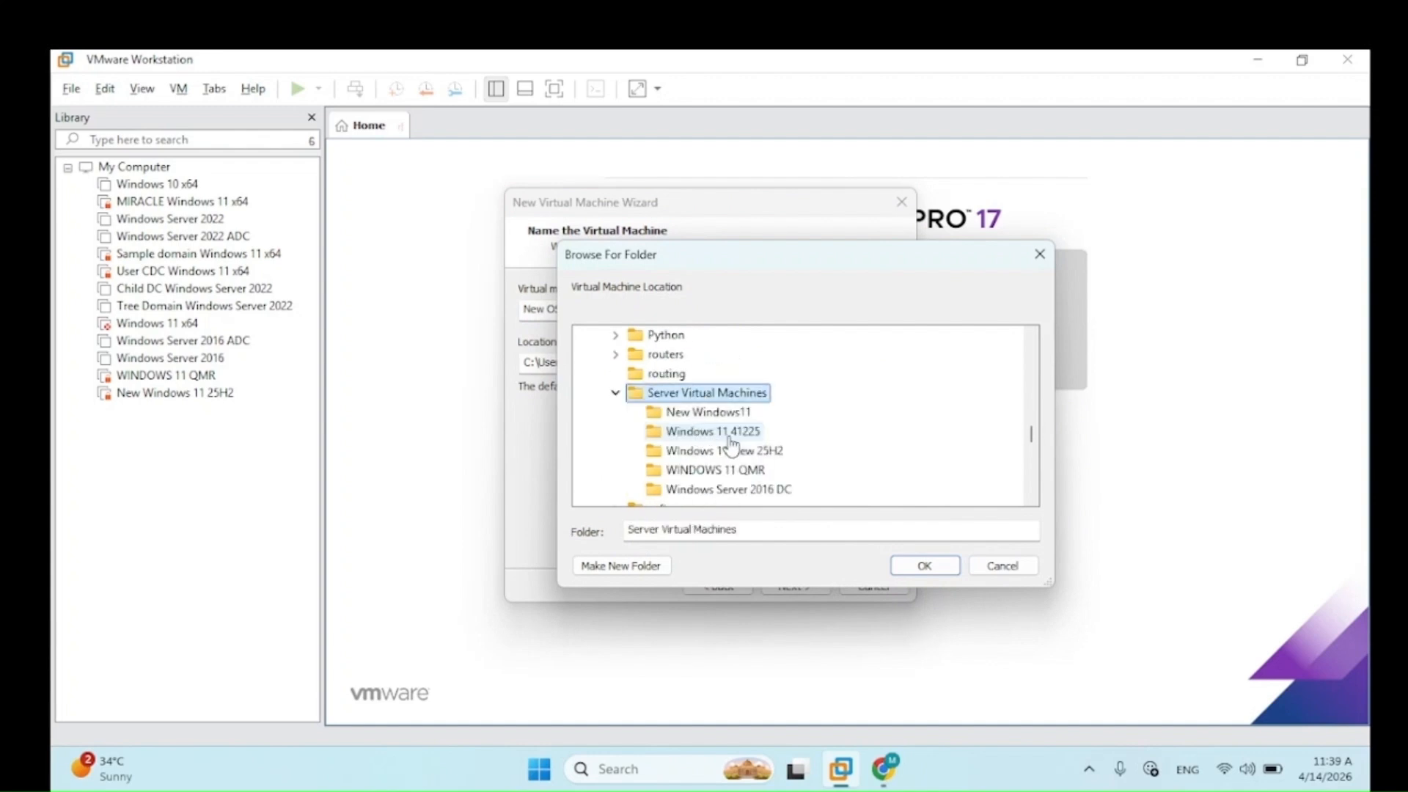
click(715, 450)
click(915, 566)
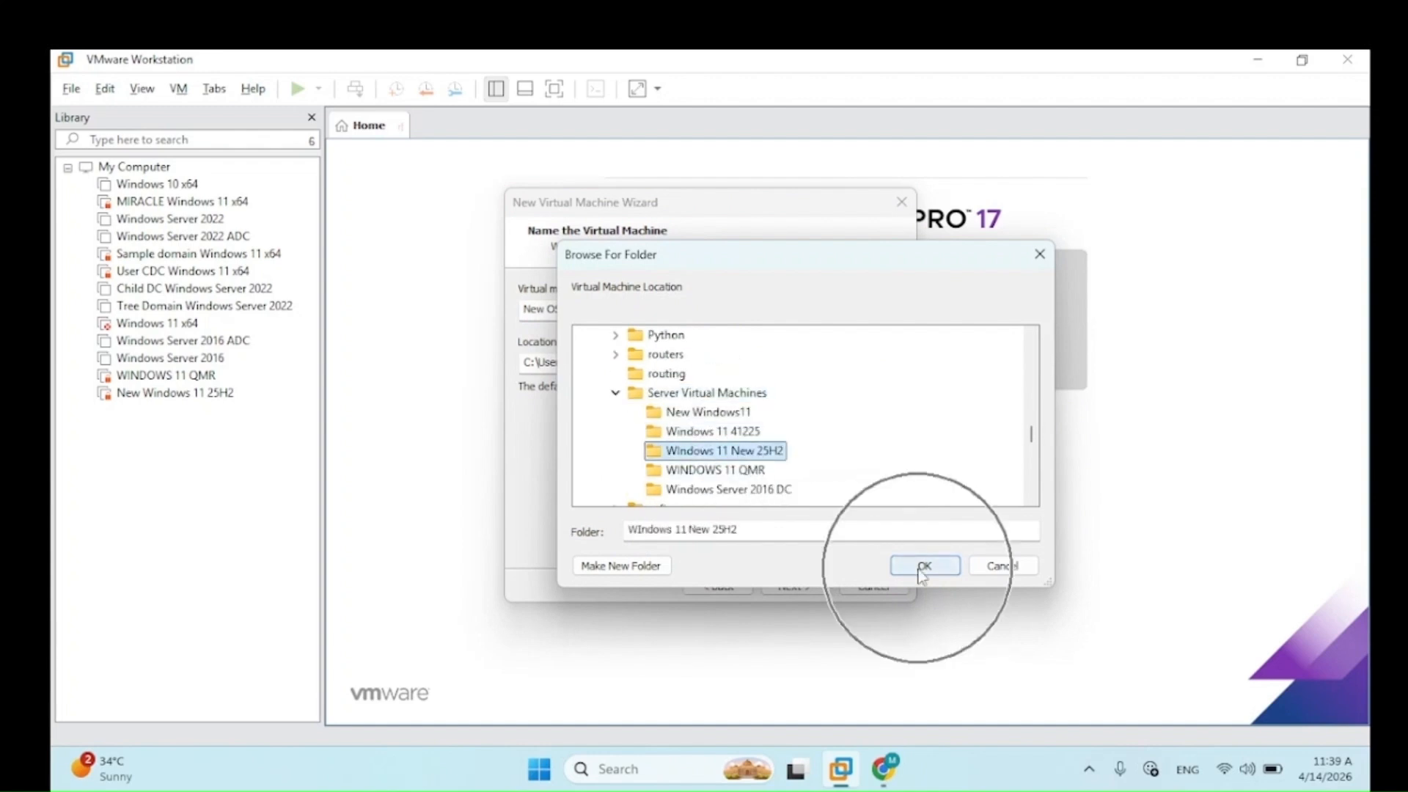
click(922, 567)
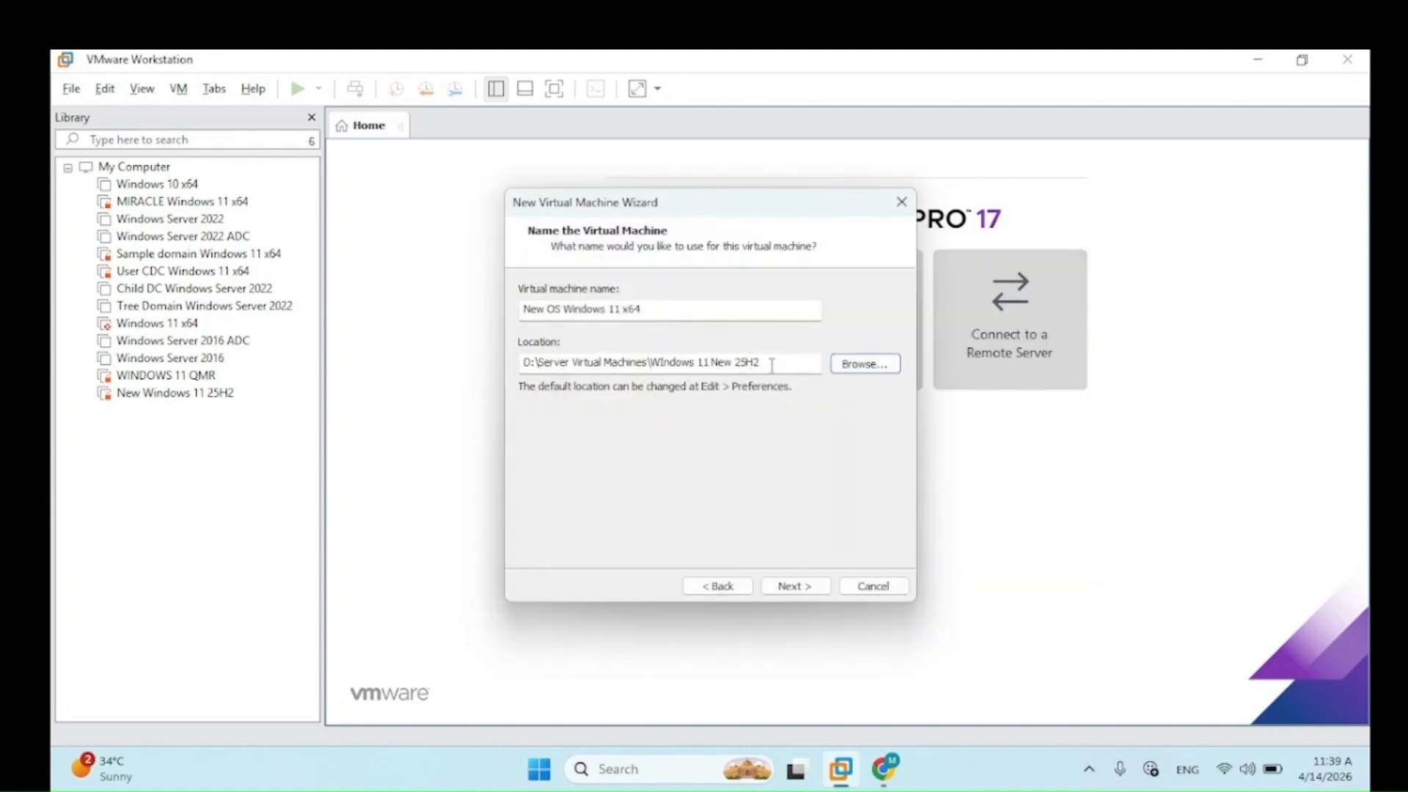
click(799, 591)
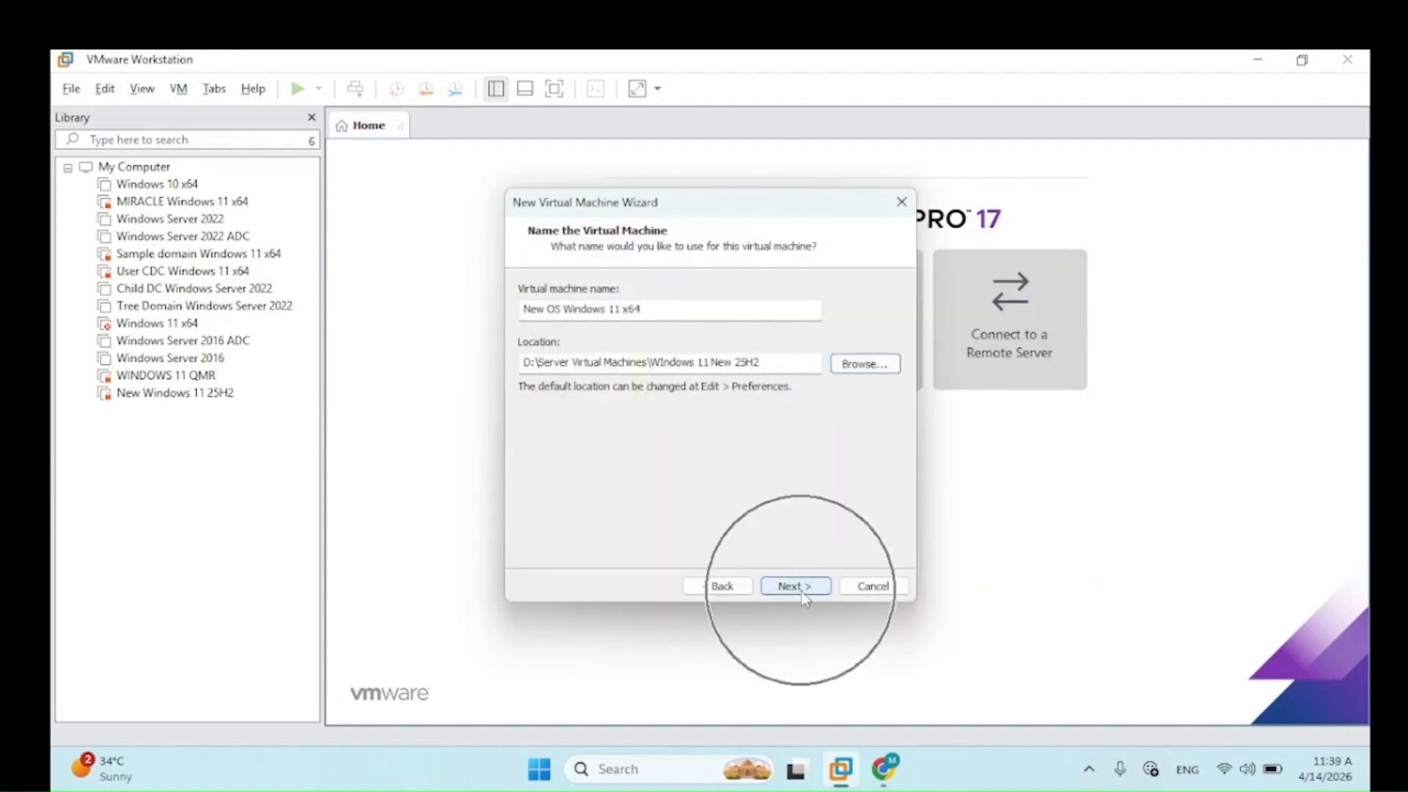
click(799, 586)
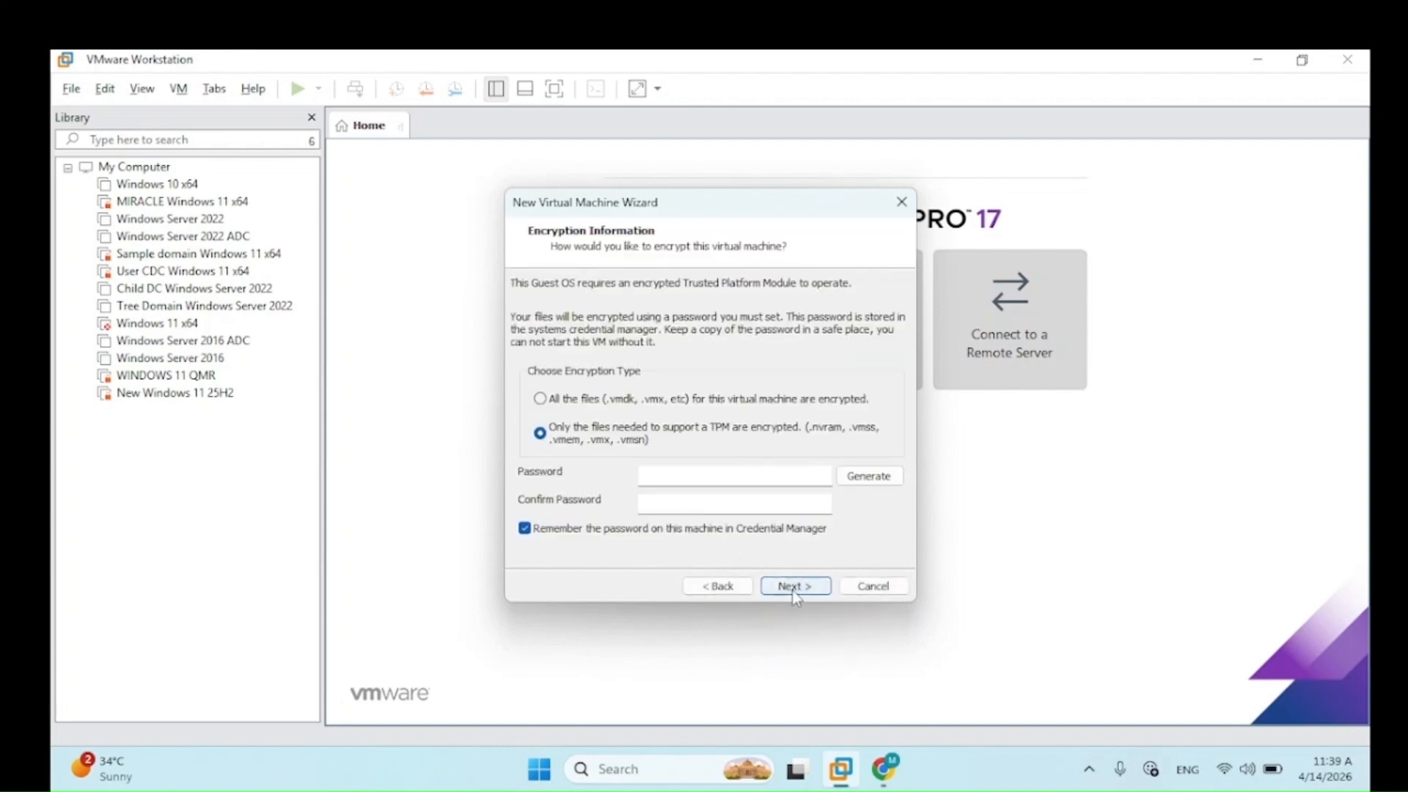
Step: Enter the TPM encryption password and its confirmation, then continue to disk capacity
click(663, 473)
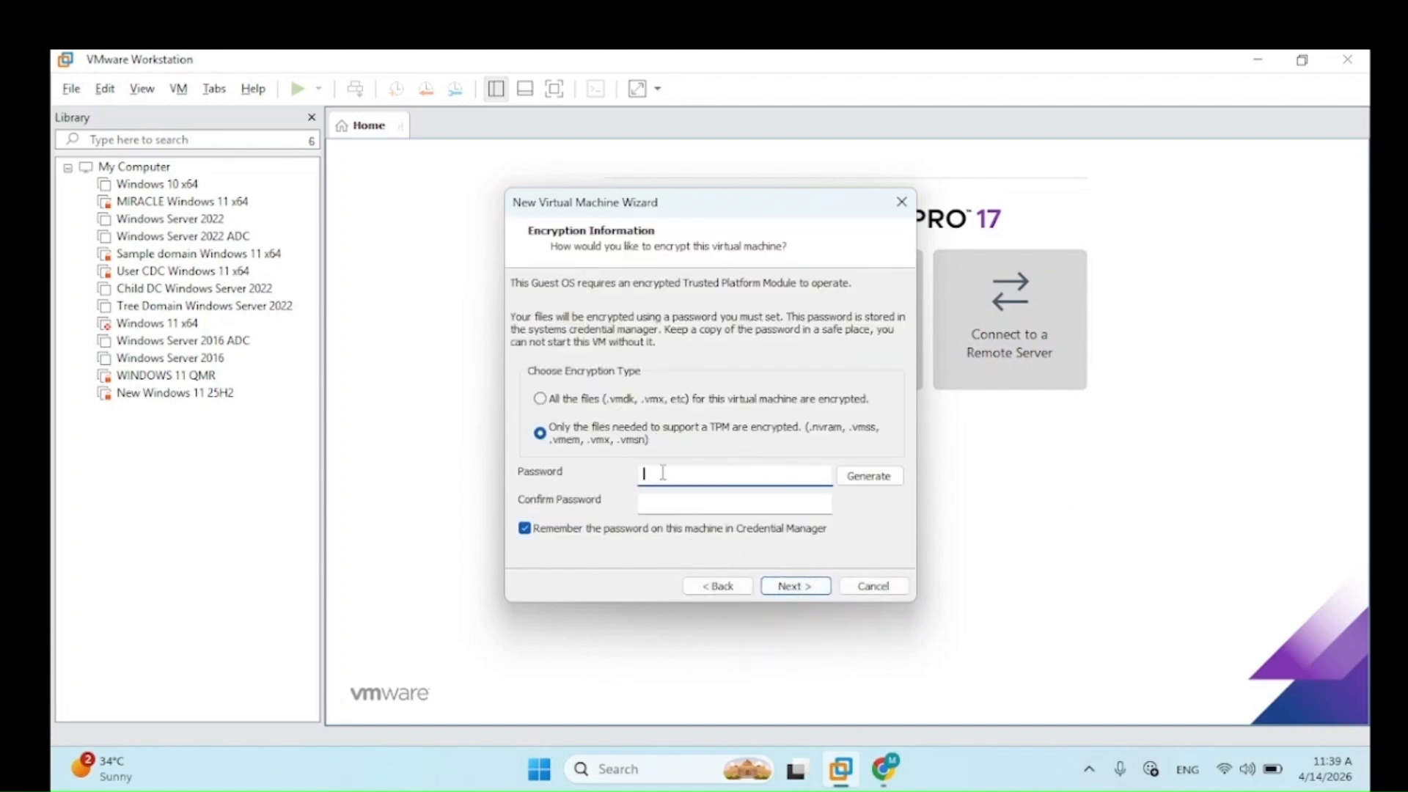
text(12345678910)
key(Tab)
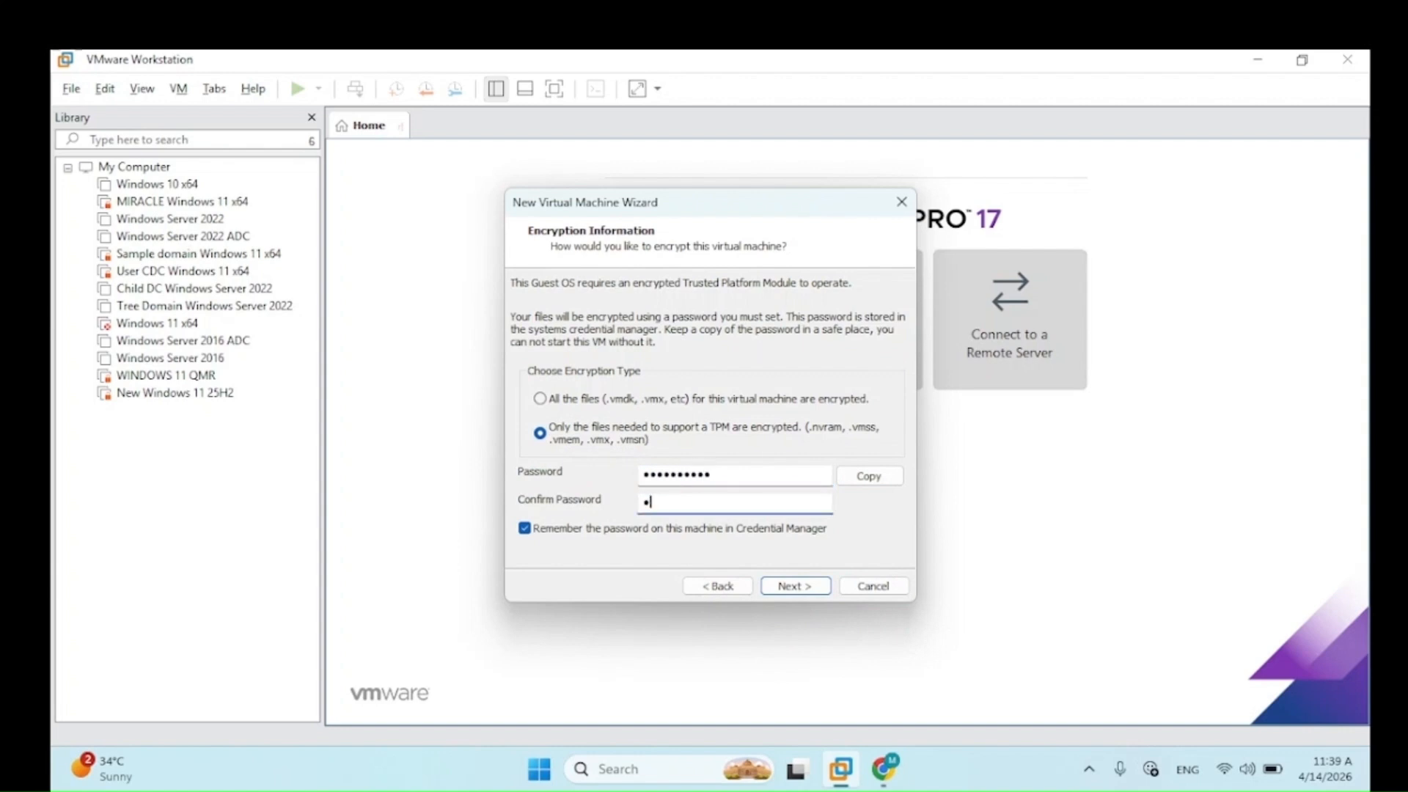
text(12345678)
click(795, 585)
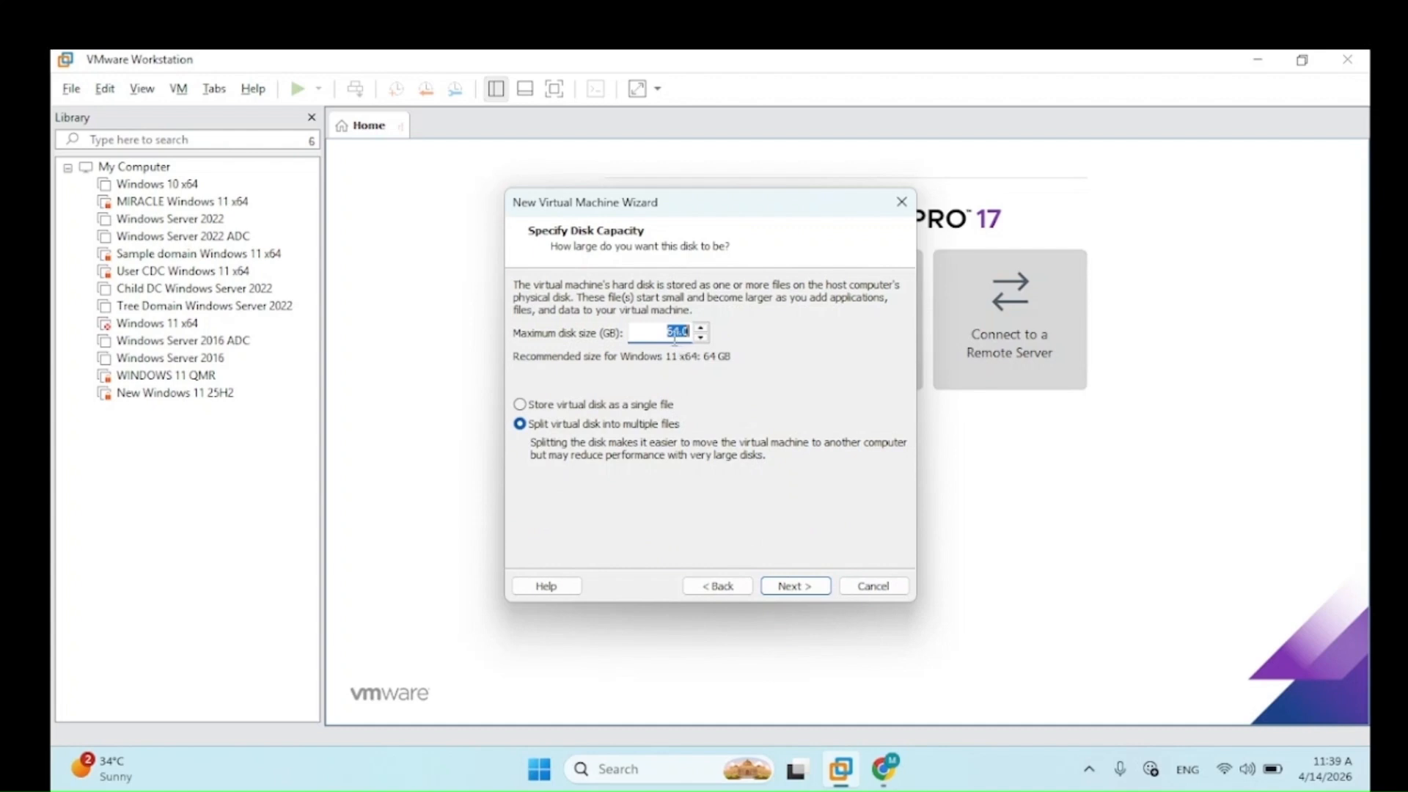
Step: Raise the maximum disk size from 64 to 80 GB, kept split into multiple files
click(673, 334)
key(Right)
key(Right)
key(BackSpace)
key(BackSpace)
text(80)
key(ctrl)
key(ctrl)
click(797, 588)
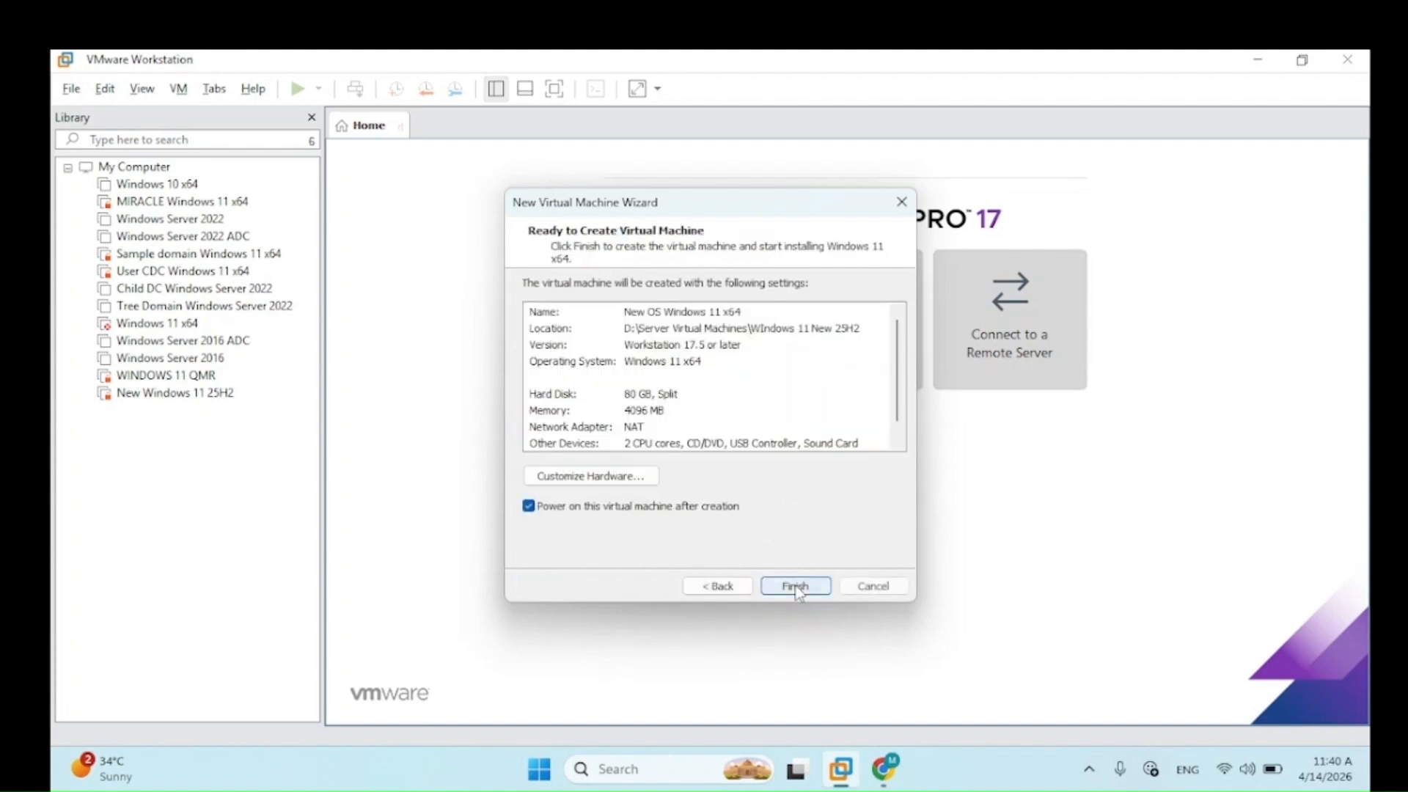
Step: In Customize Hardware, change the VM's memory to 4096 MB (4 GB)
click(626, 480)
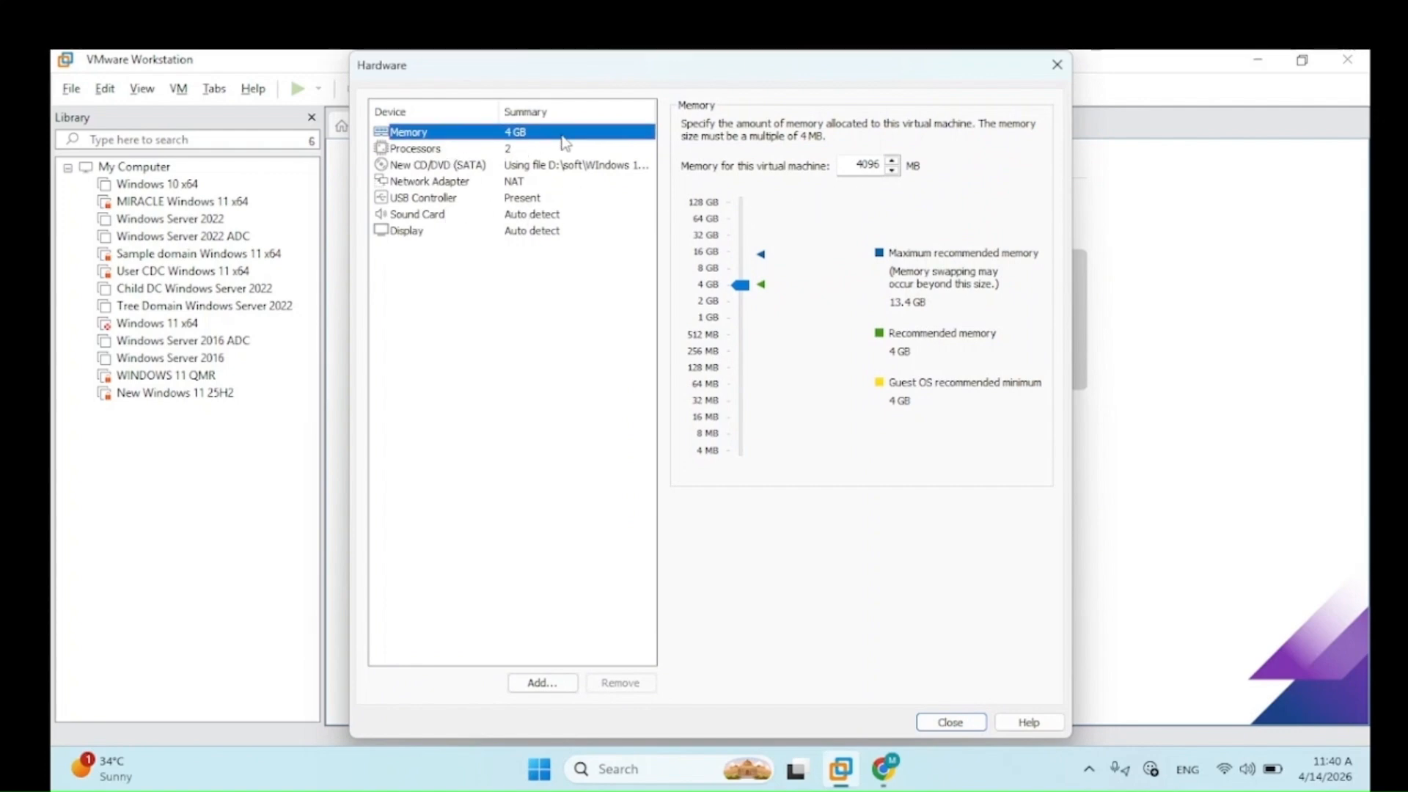
click(882, 172)
click(876, 173)
key(ctrl)
key(ctrl)
key(ctrl)
key(ctrl)
key(ctrl)
key(ctrl)
key(ctrl)
key(ctrl)
key(ctrl)
key(ctrl)
key(ctrl)
Step: Keep 2 processors and set 2 cores per processor, for 4 cores total
click(428, 149)
key(ctrl)
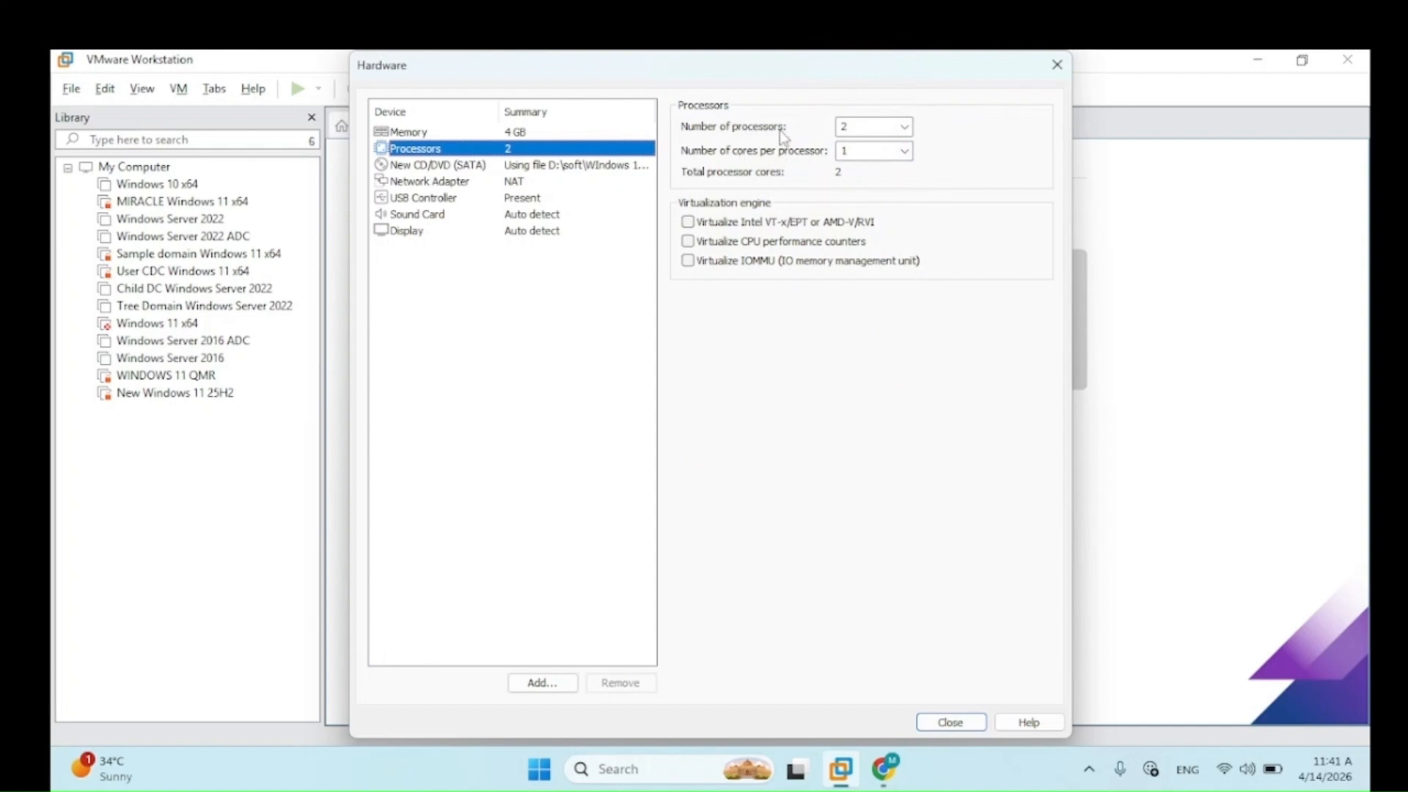
key(ctrl)
click(903, 129)
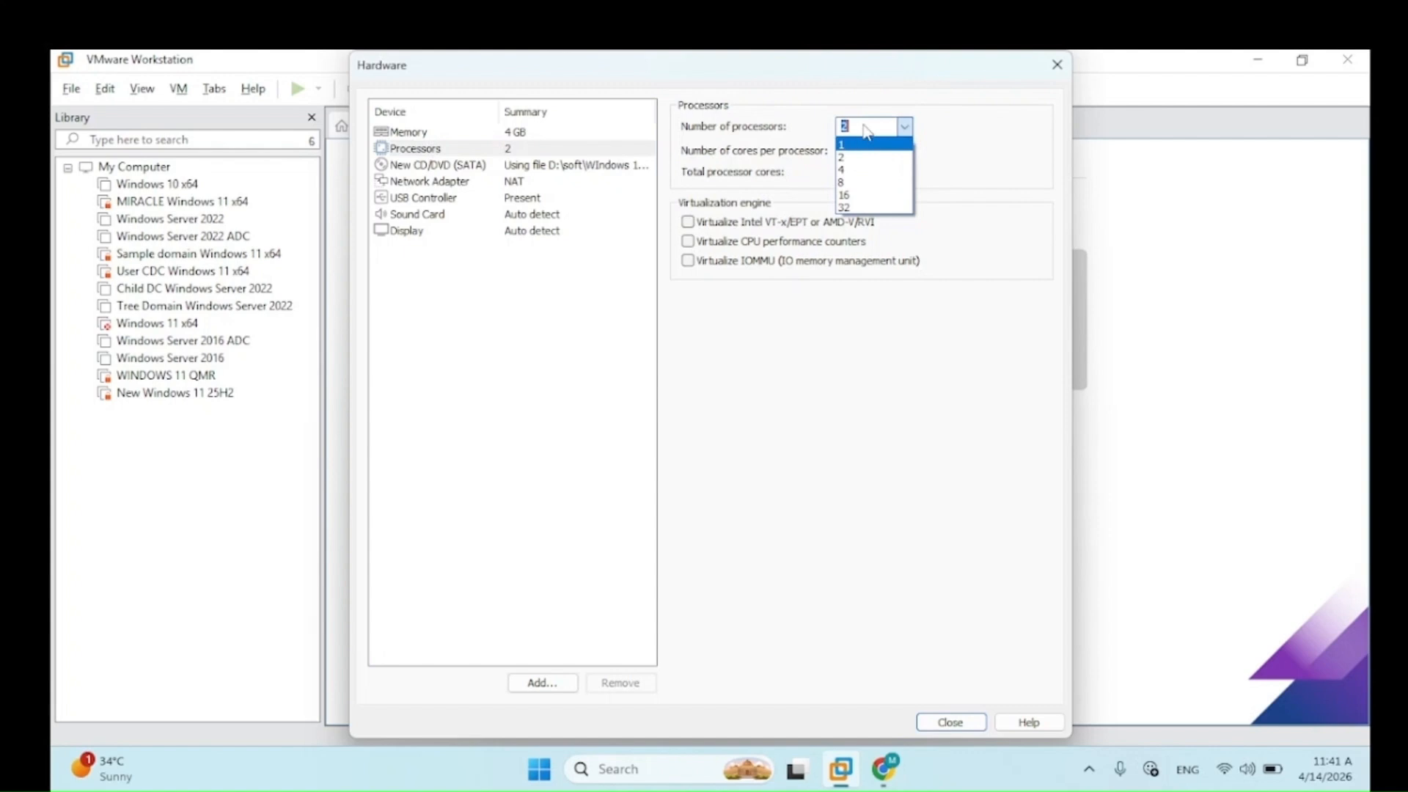
click(863, 154)
key(Tab)
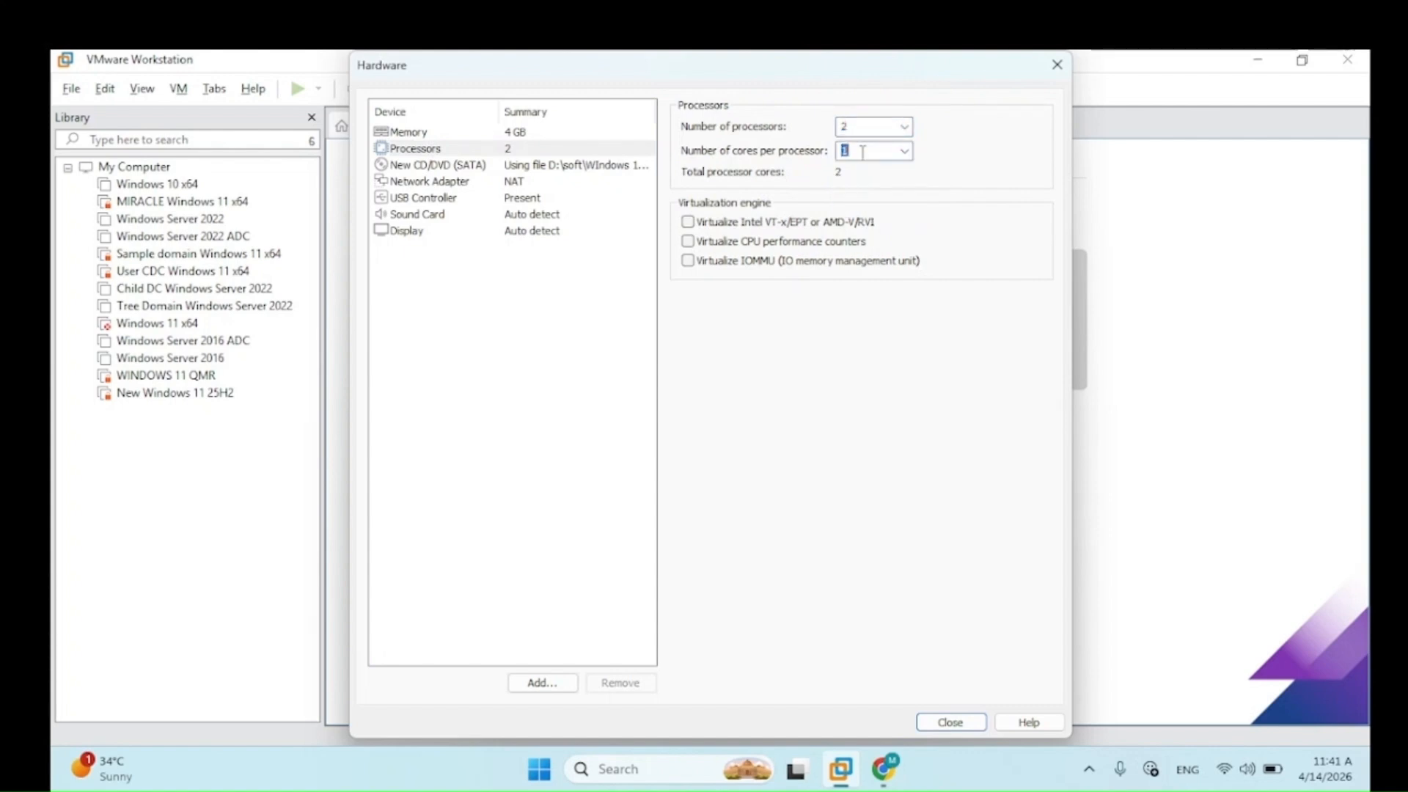
key(ctrl)
key(ctrl)
text(2)
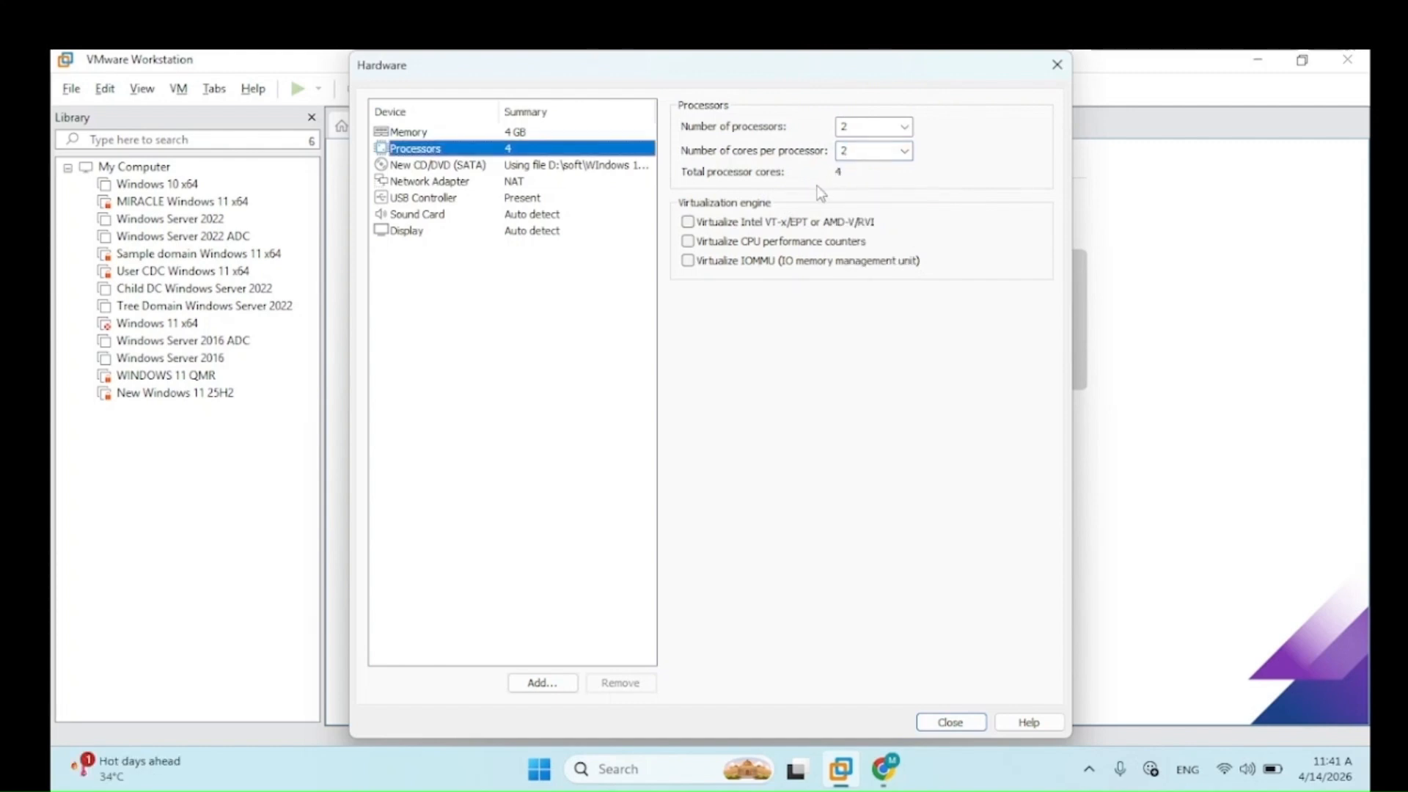
Step: Review the ISO-backed New CD/DVD (SATA) drive settings
key(ctrl)
click(460, 169)
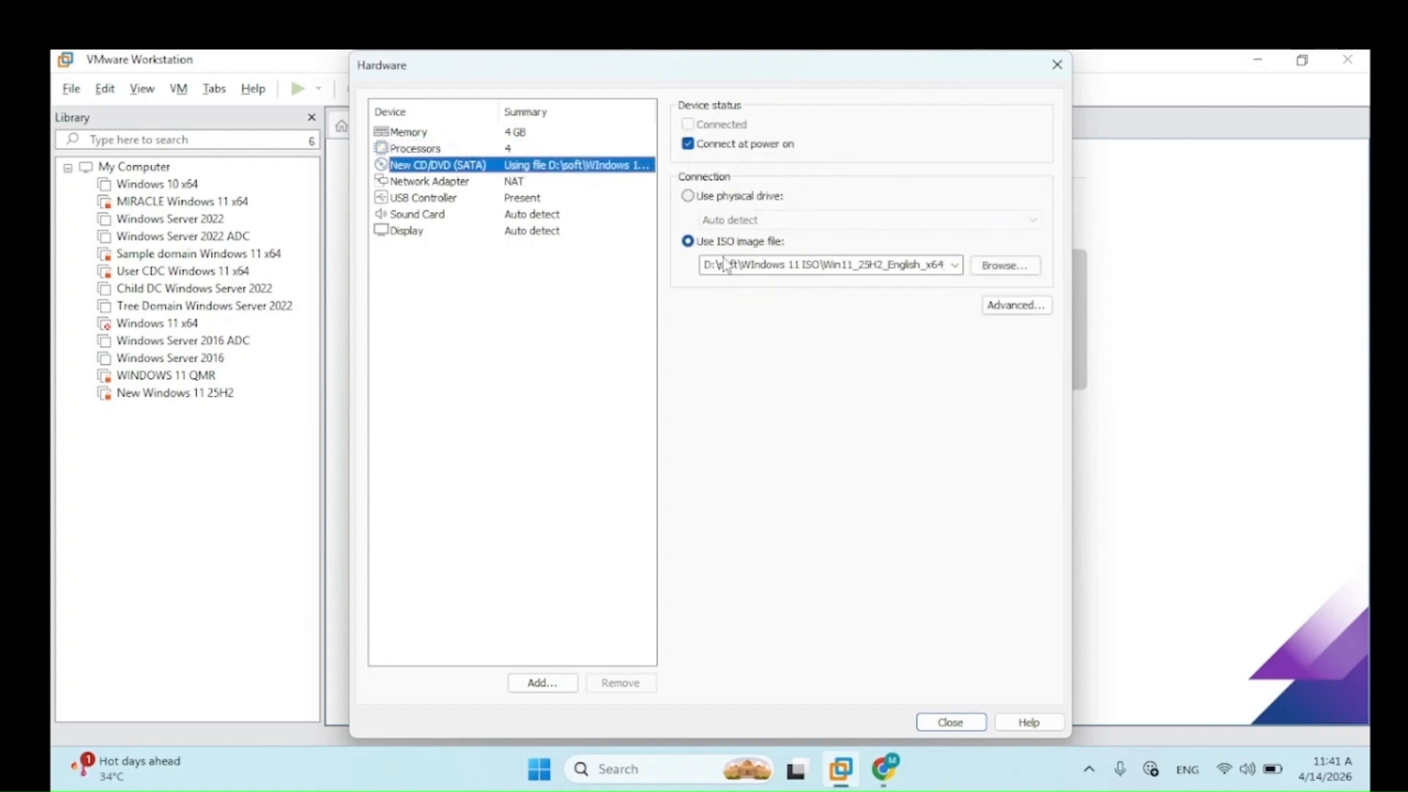
key(ctrl)
Step: Change the network adapter connection from NAT to Bridged
click(456, 183)
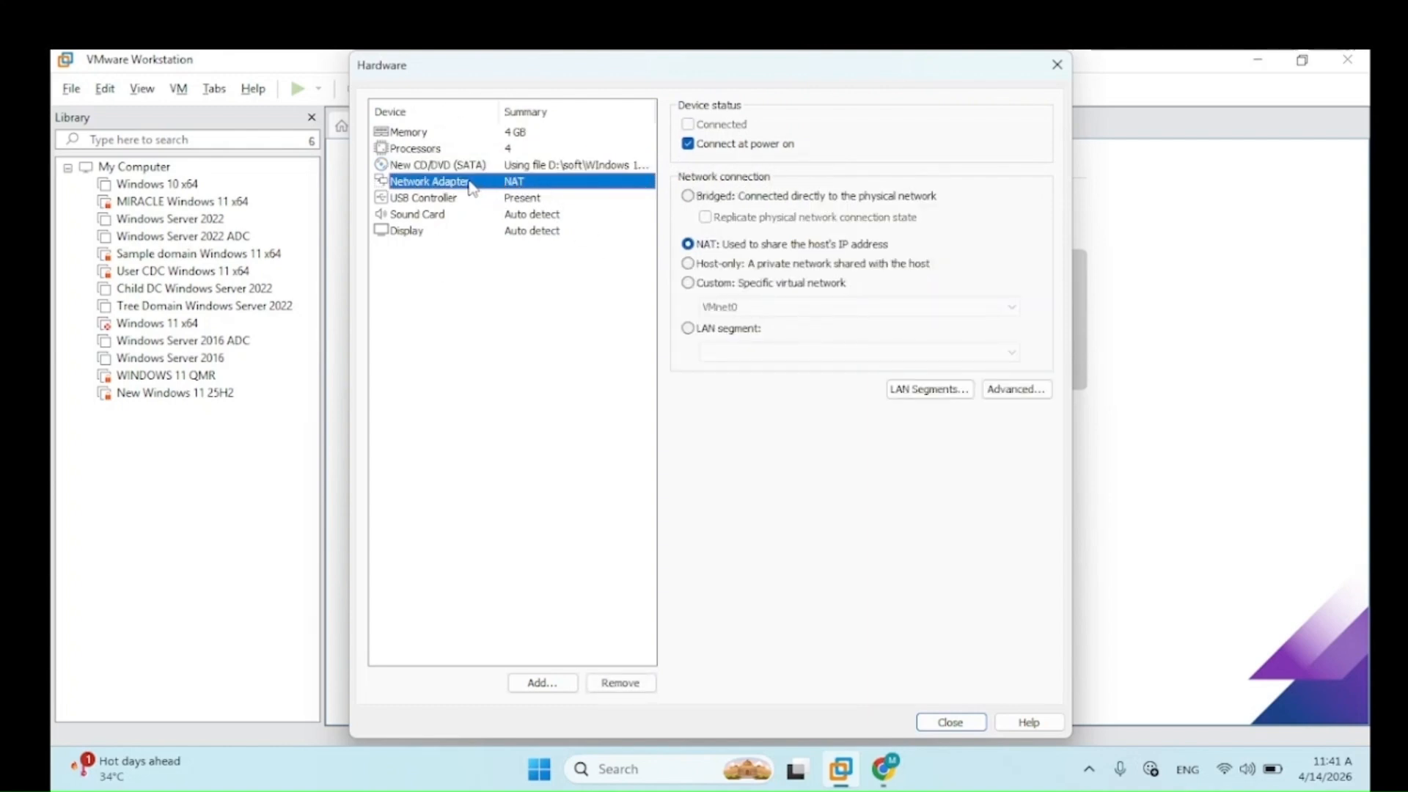
key(ctrl)
key(ctrl)
click(692, 199)
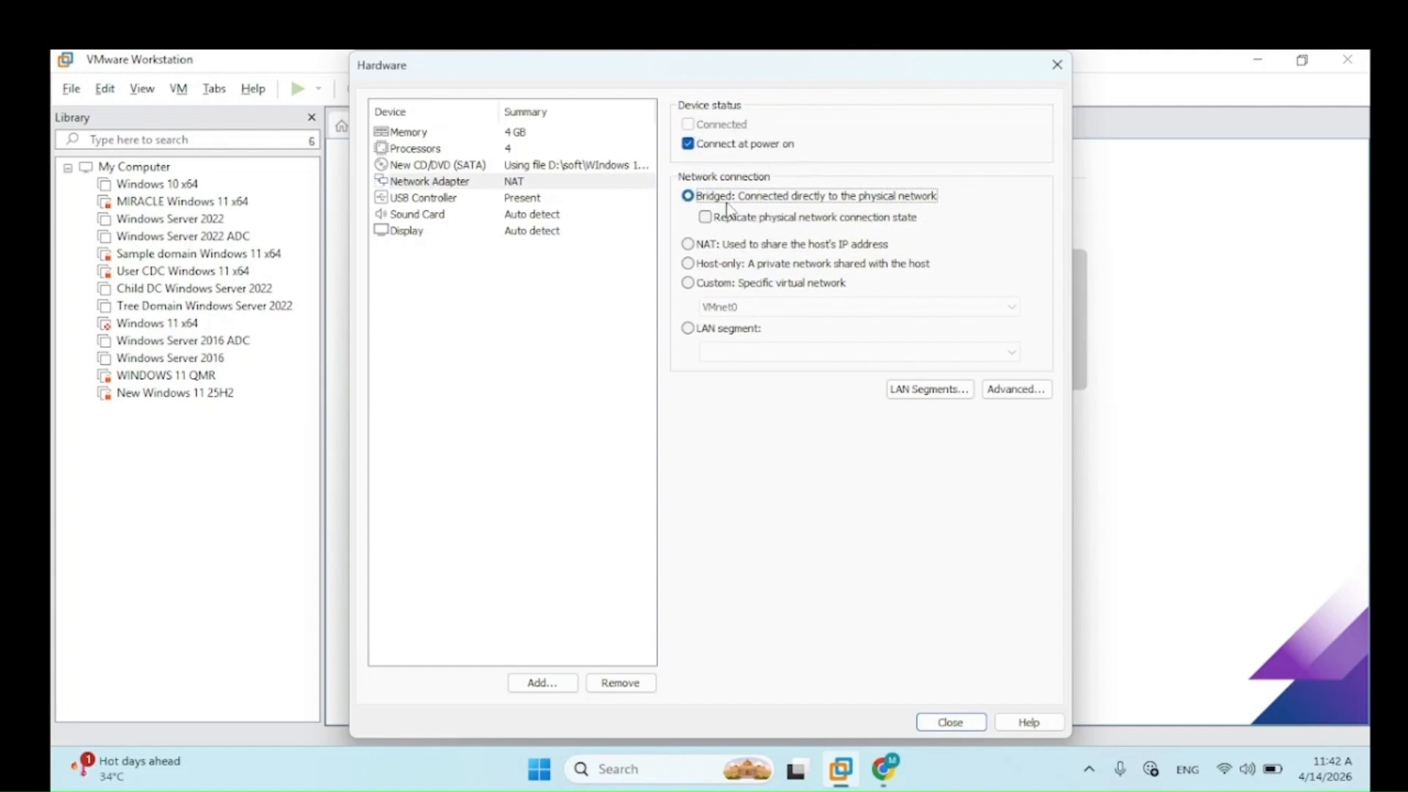
Step: Check USB Controller, Sound Card, Processors and Memory, then close the hardware settings
click(428, 198)
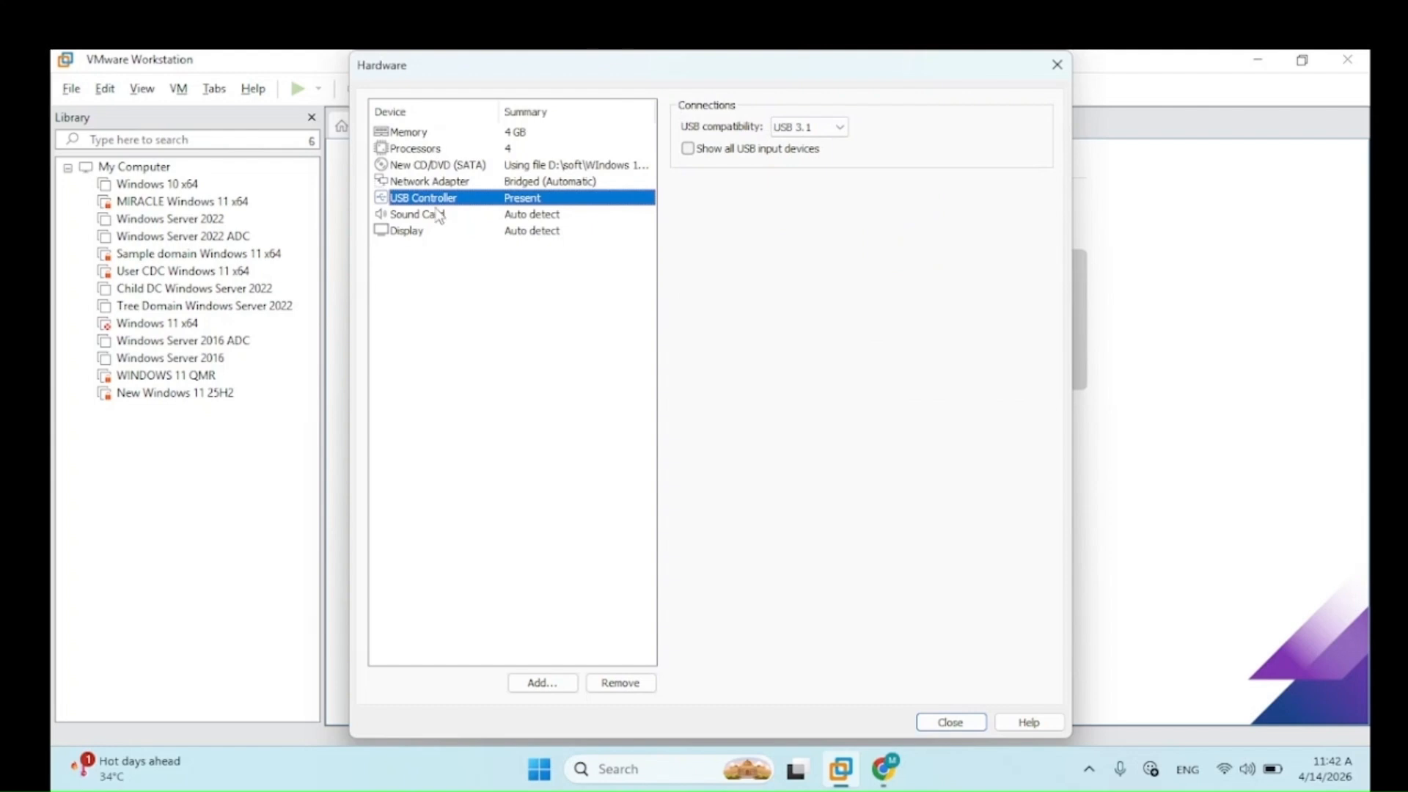
click(432, 214)
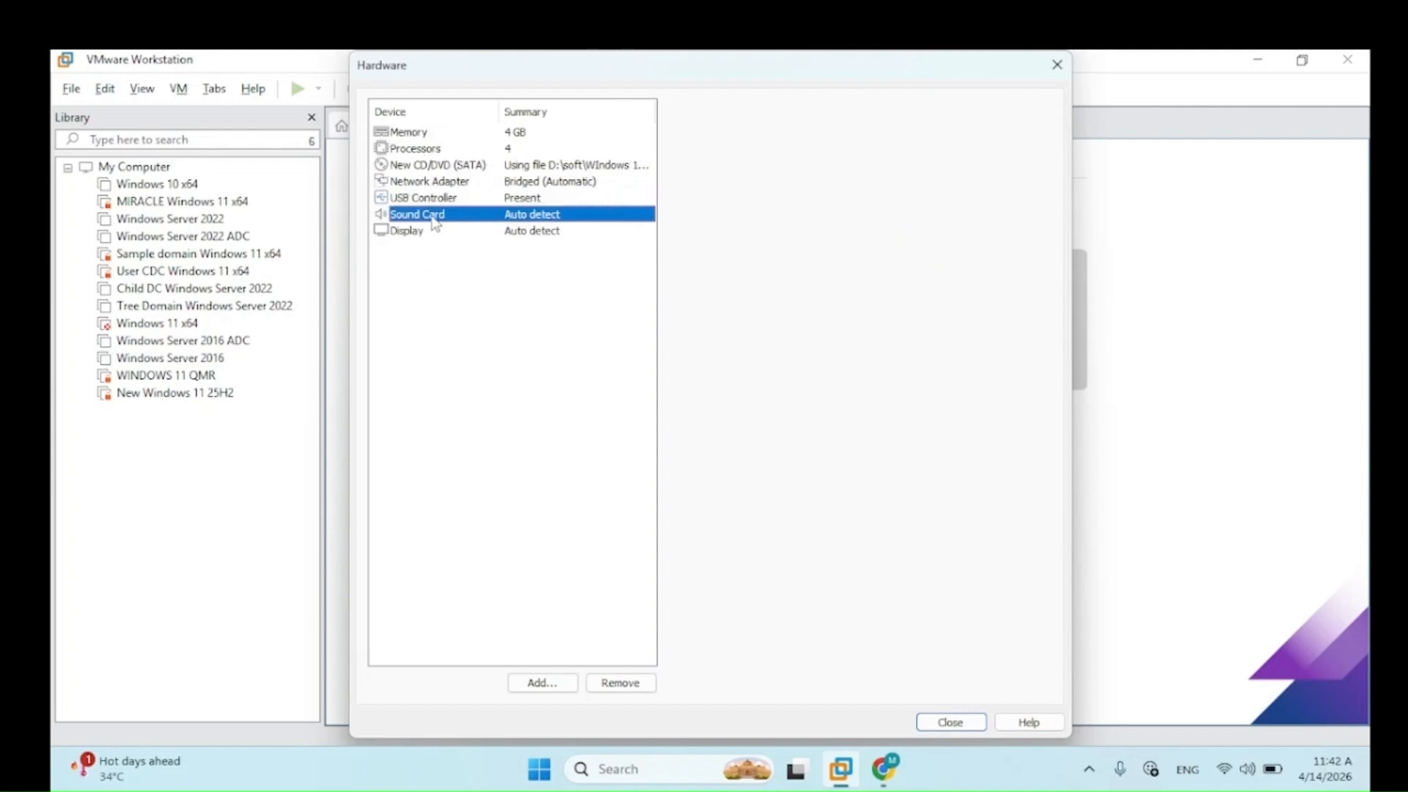
click(420, 149)
click(419, 134)
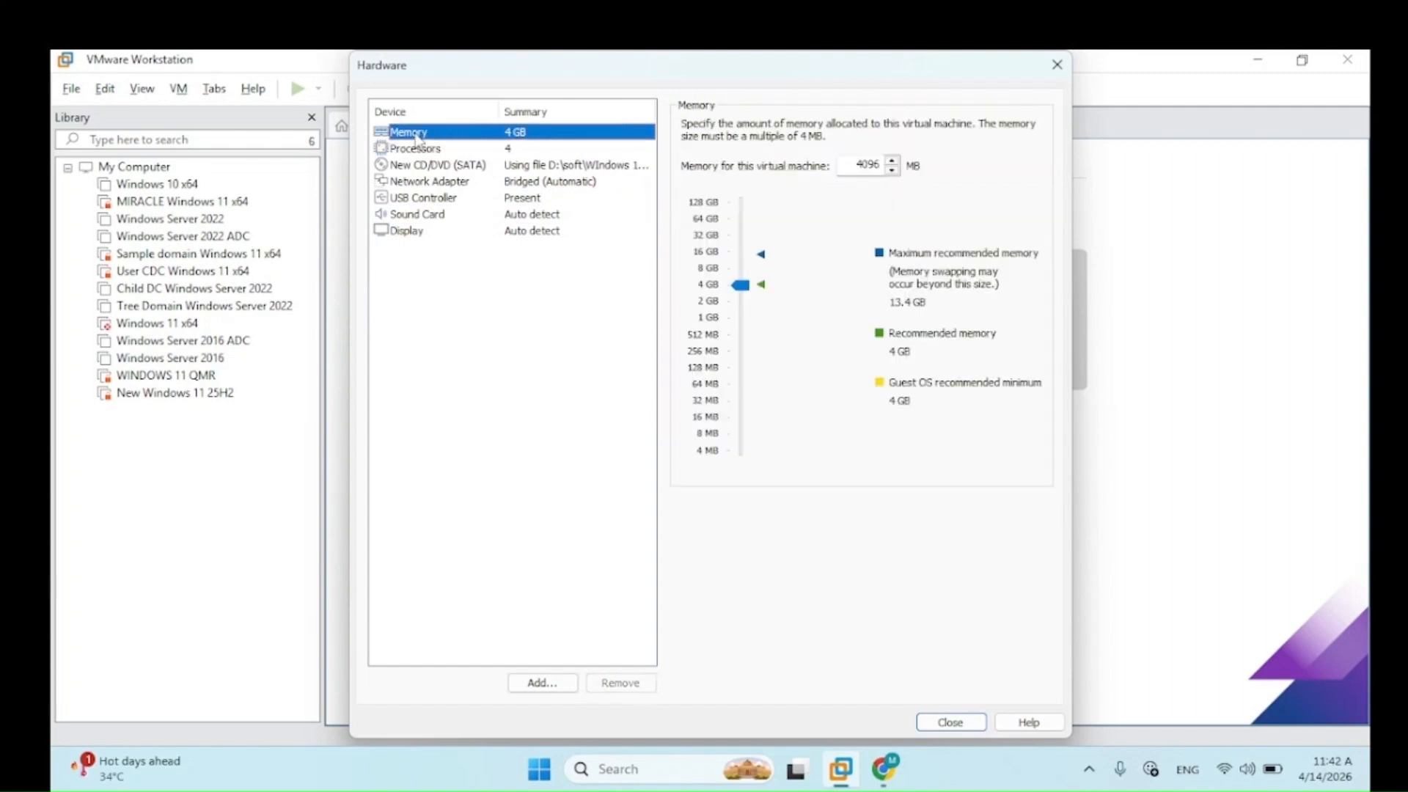
click(949, 723)
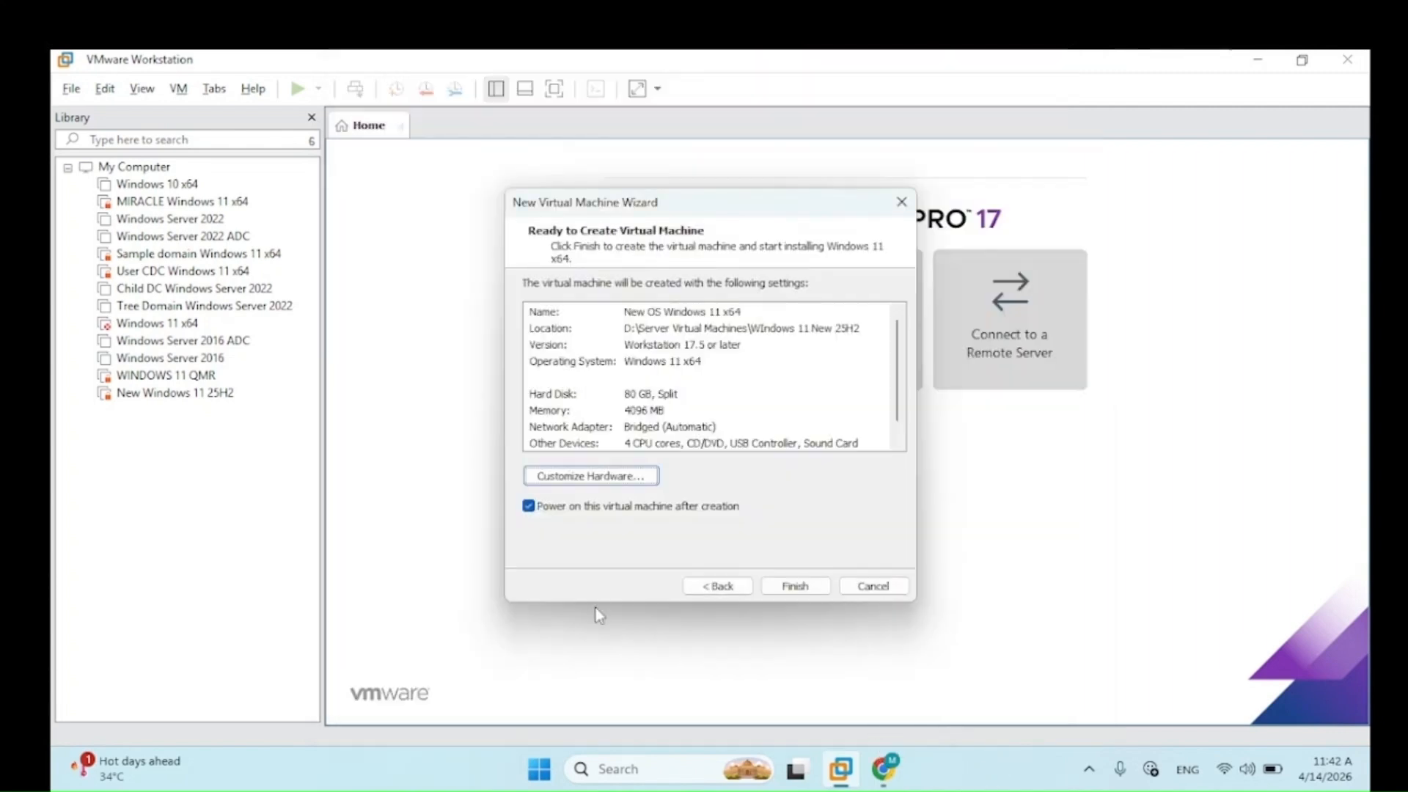
Step: Finish the wizard to create the Windows 11 VM and its 80 GB virtual disk
click(802, 590)
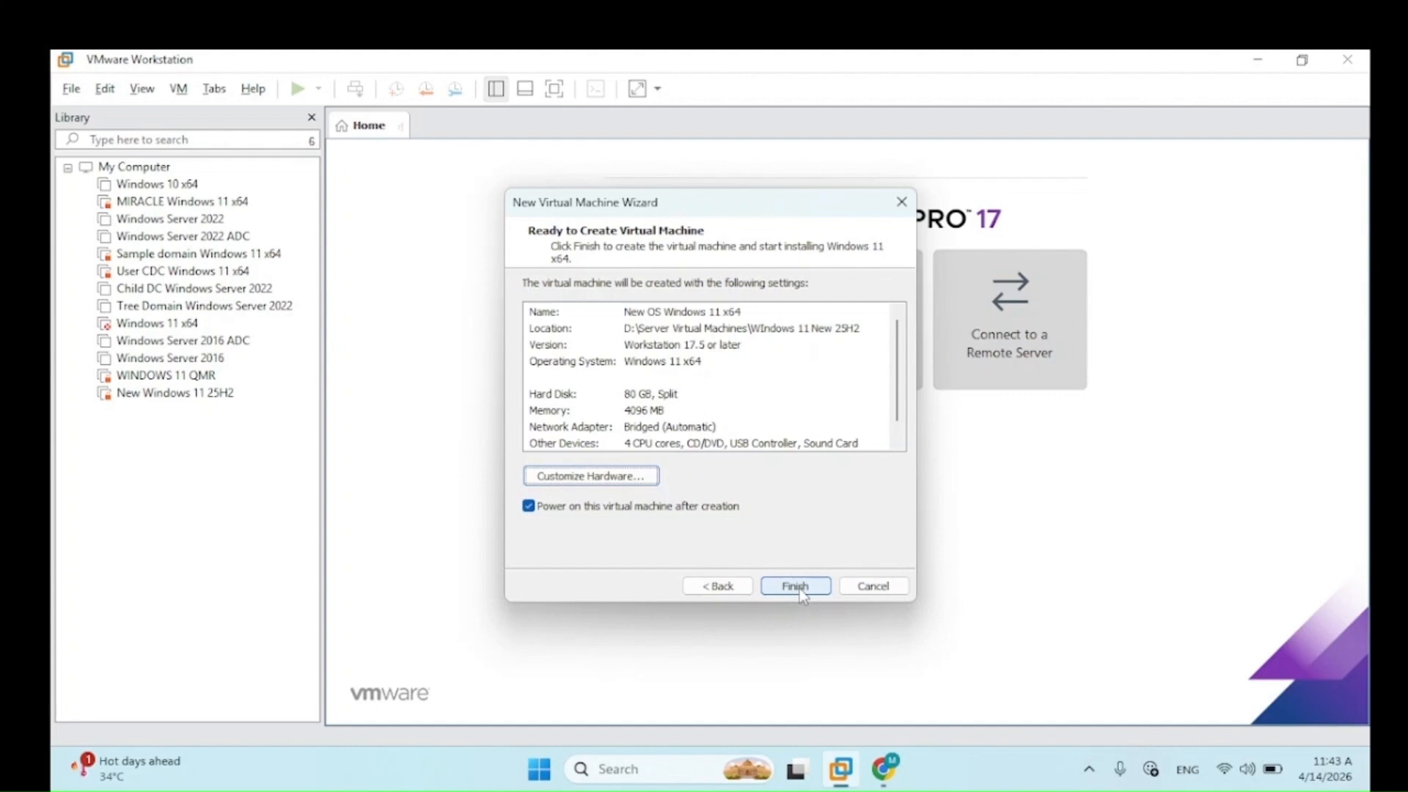
click(799, 591)
click(797, 588)
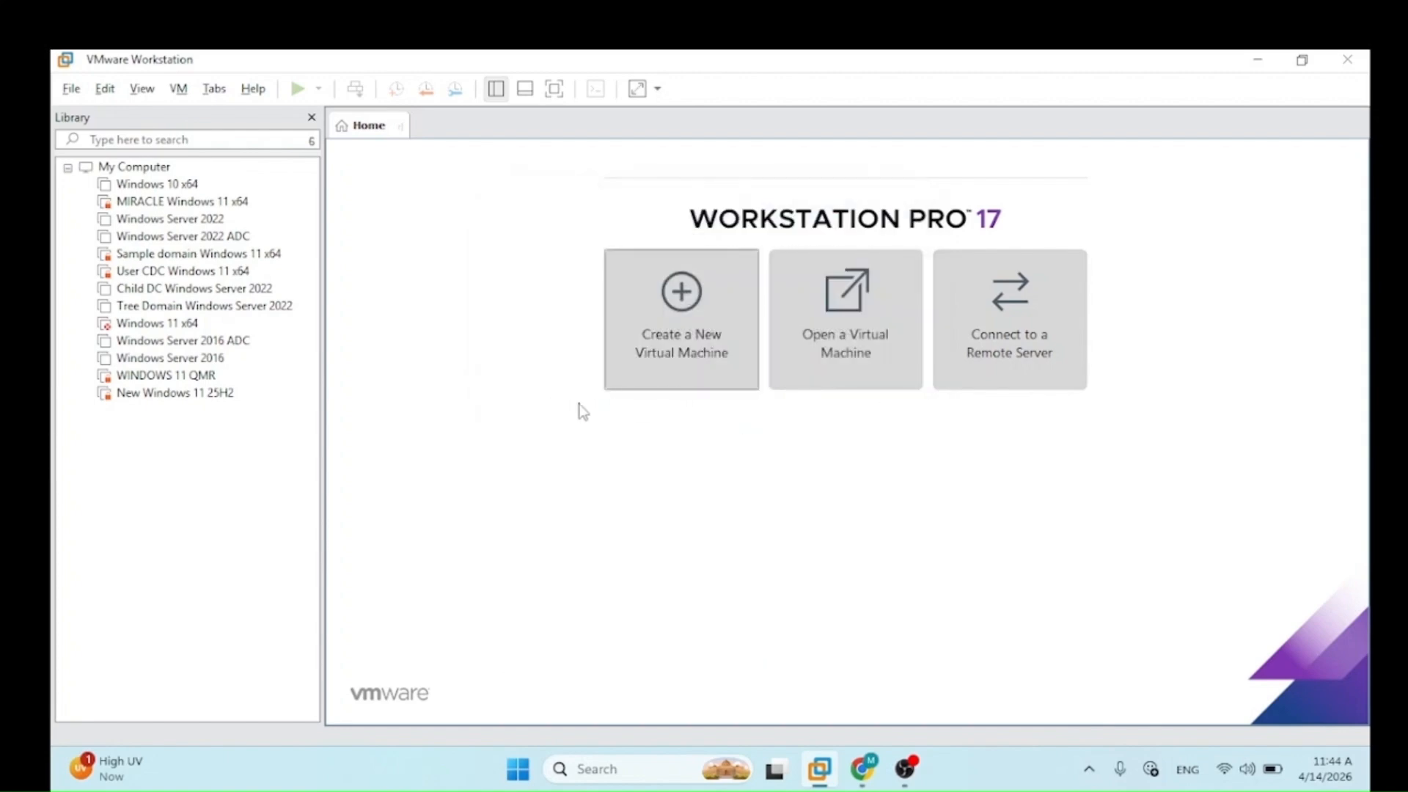
Step: Power on New OS Windows 11 x64 and acknowledge the side-channel mitigations hint
key(ctrl)
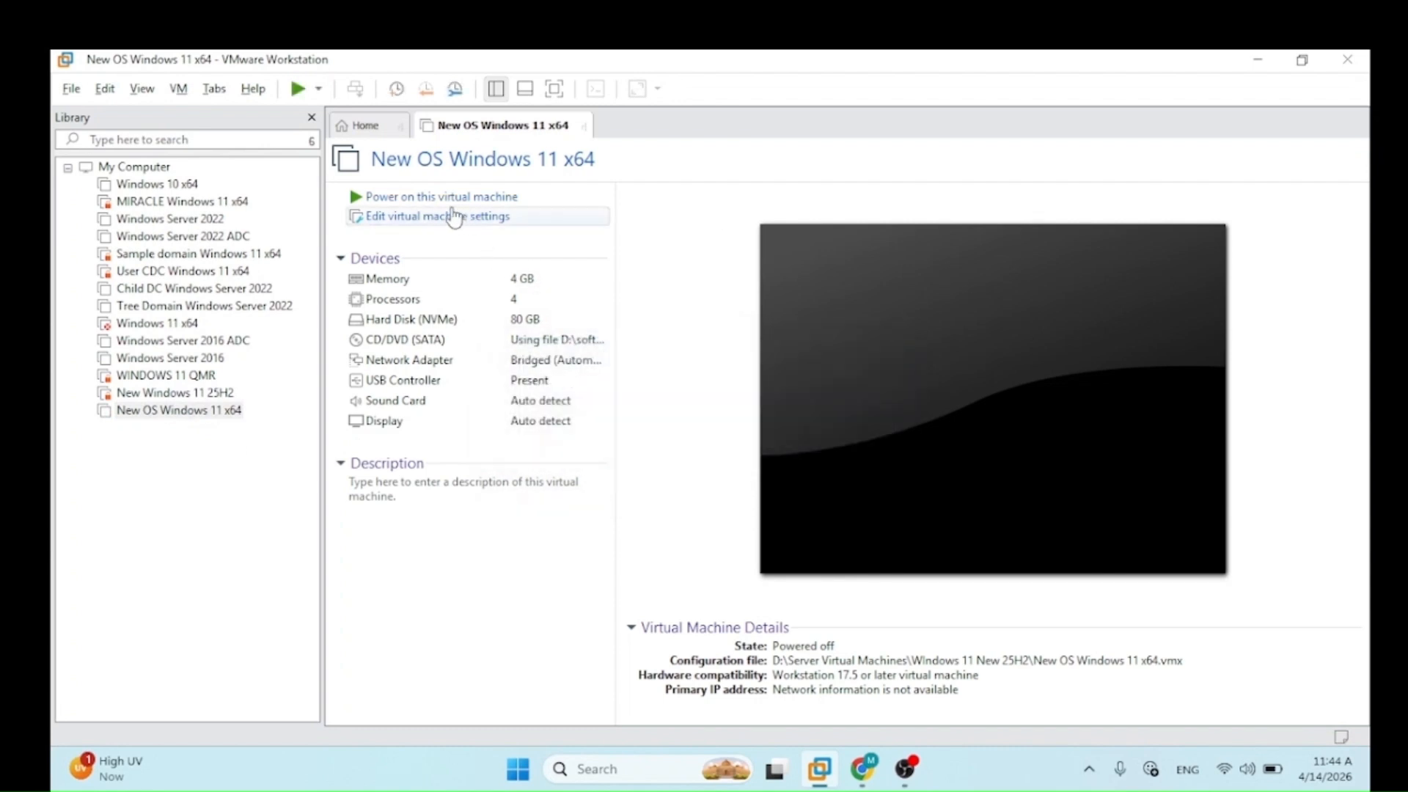
key(ctrl)
key(ctrl)
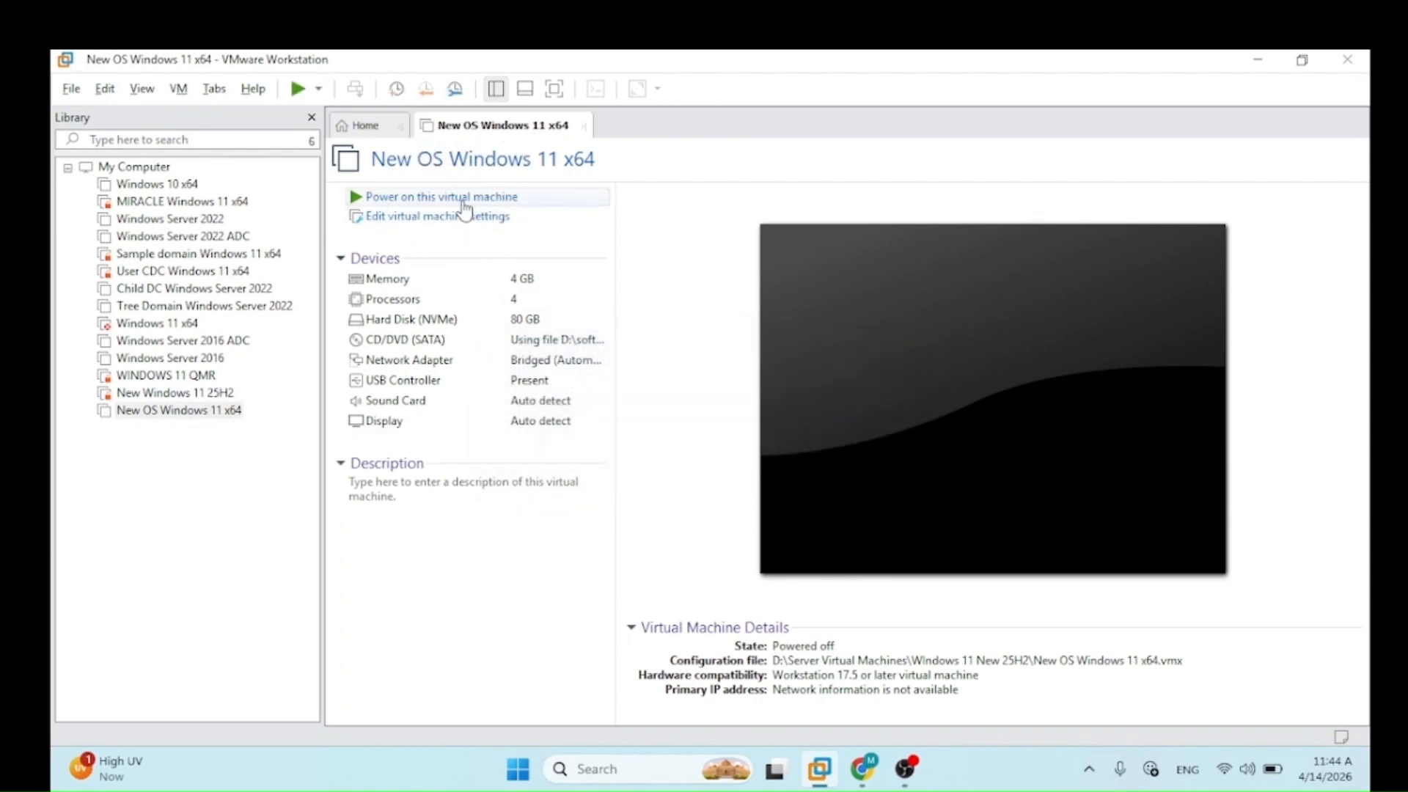
click(463, 205)
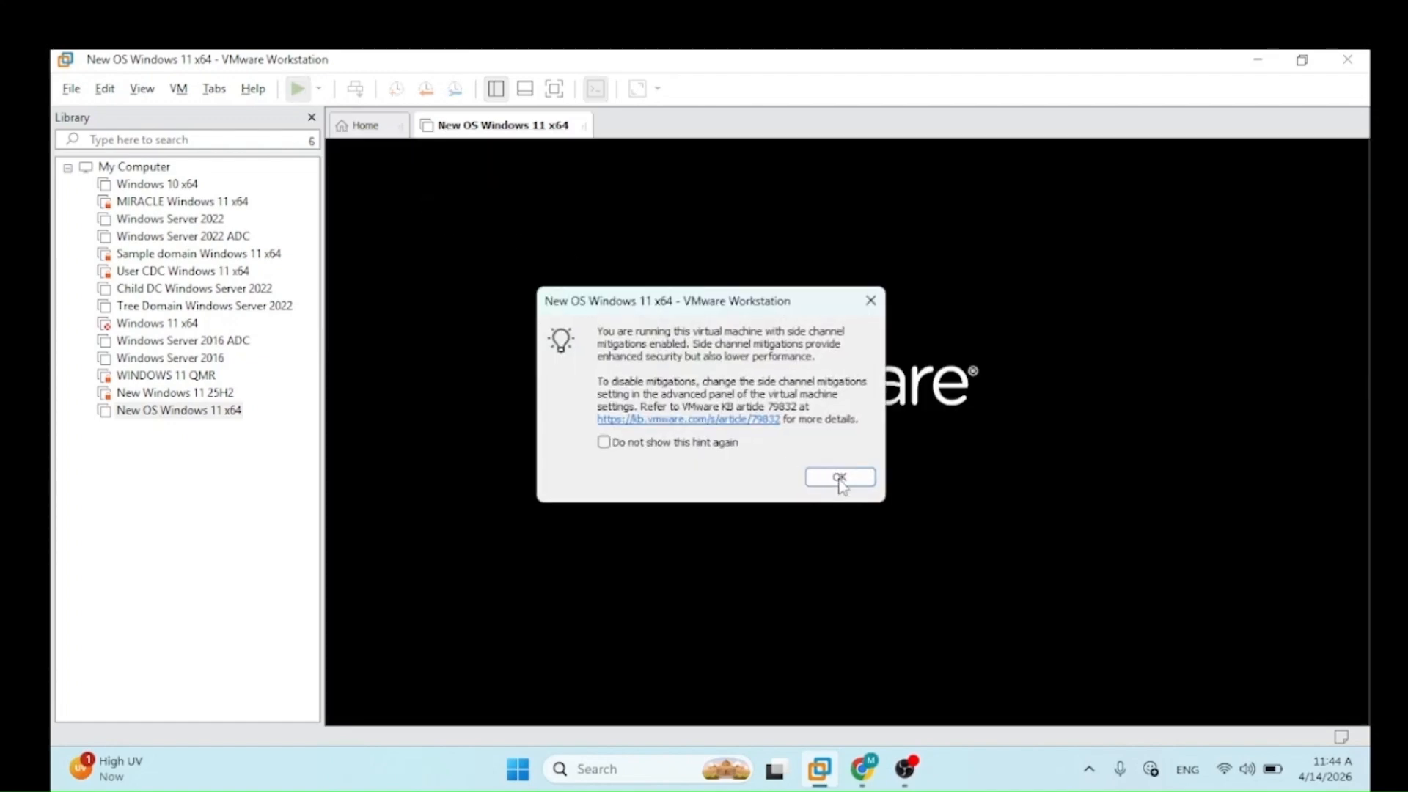
click(839, 478)
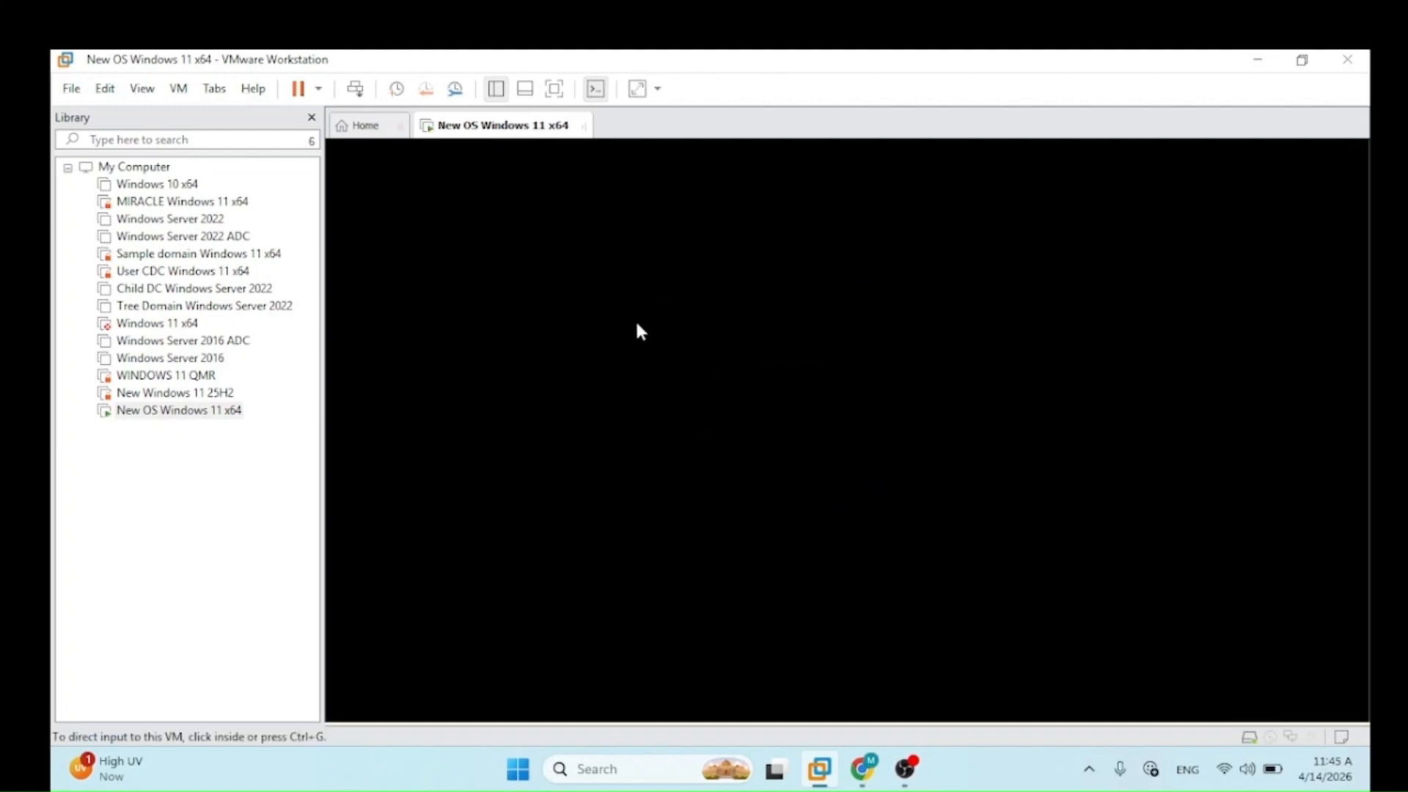
Step: Boot the VM from the Windows 11 disc with a keypress and view it full screen
click(563, 219)
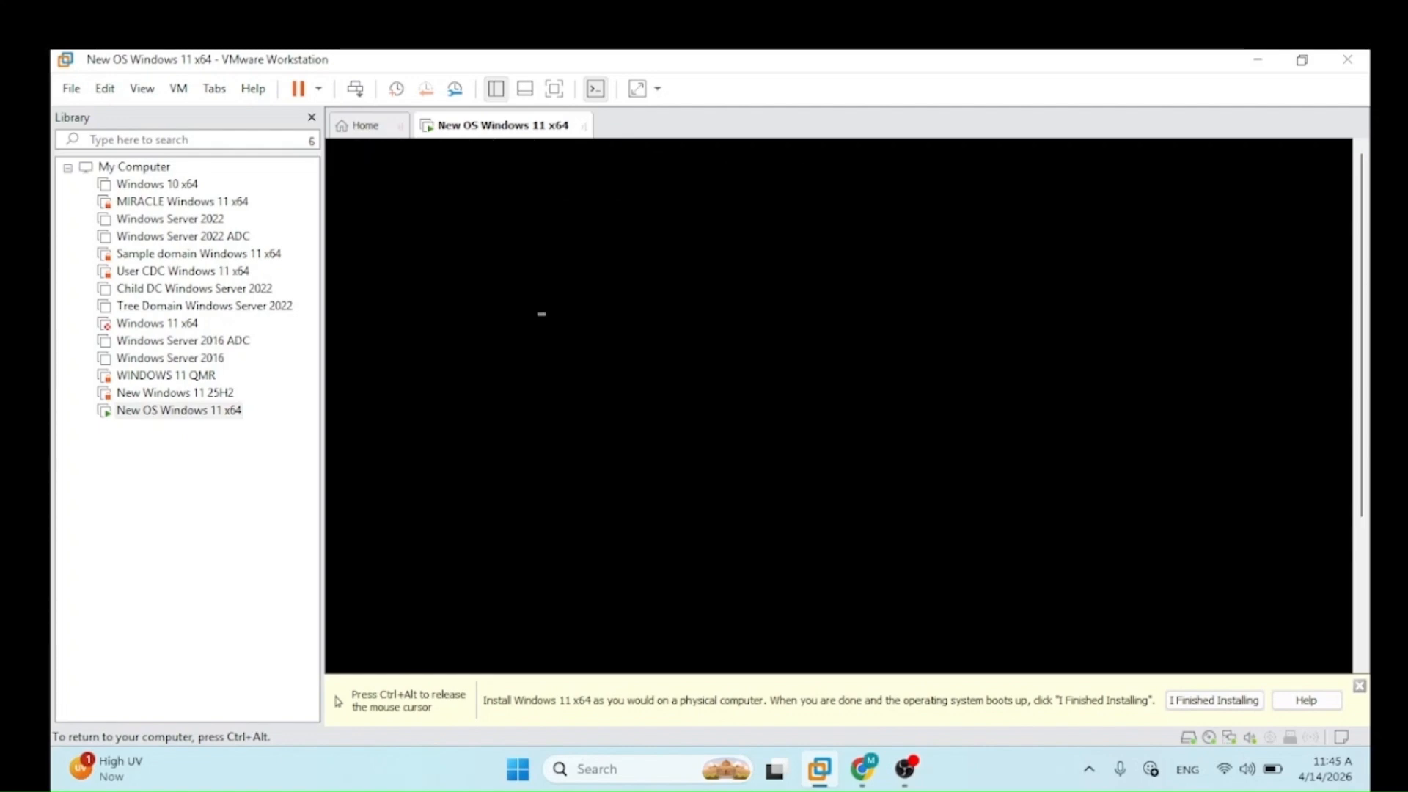
click(559, 220)
key(Return)
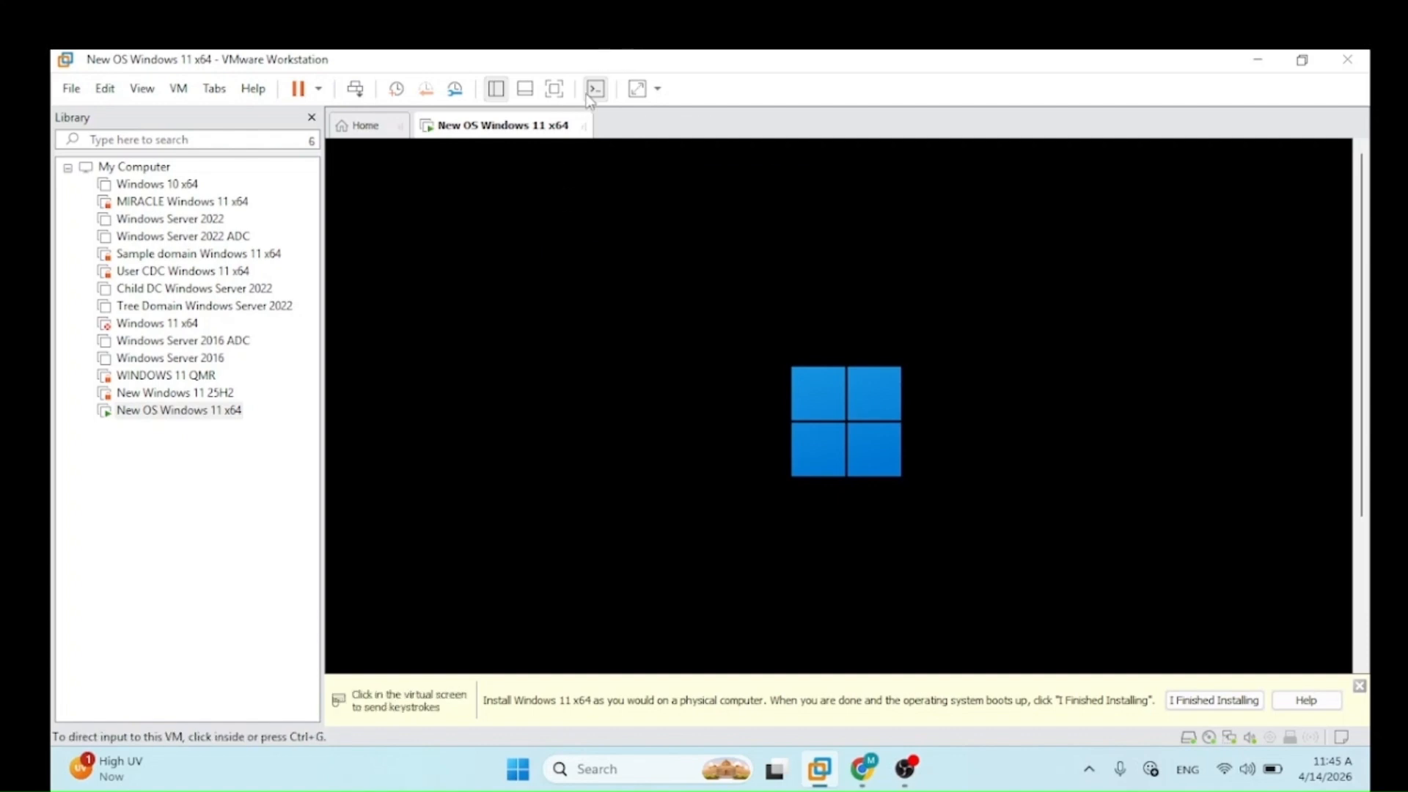
click(555, 89)
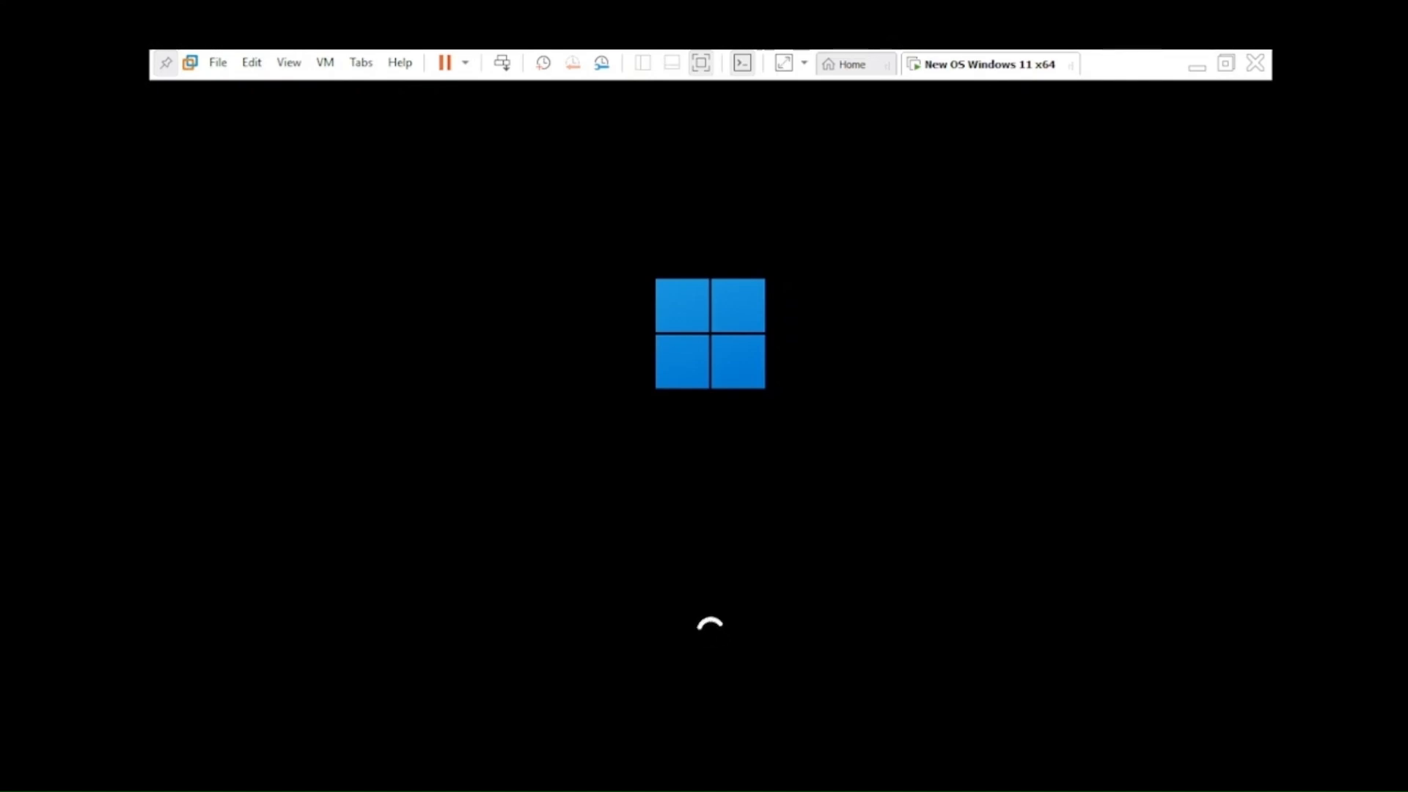
Step: Leave full-screen view and return the VM to full screen
key(ctrl+alt)
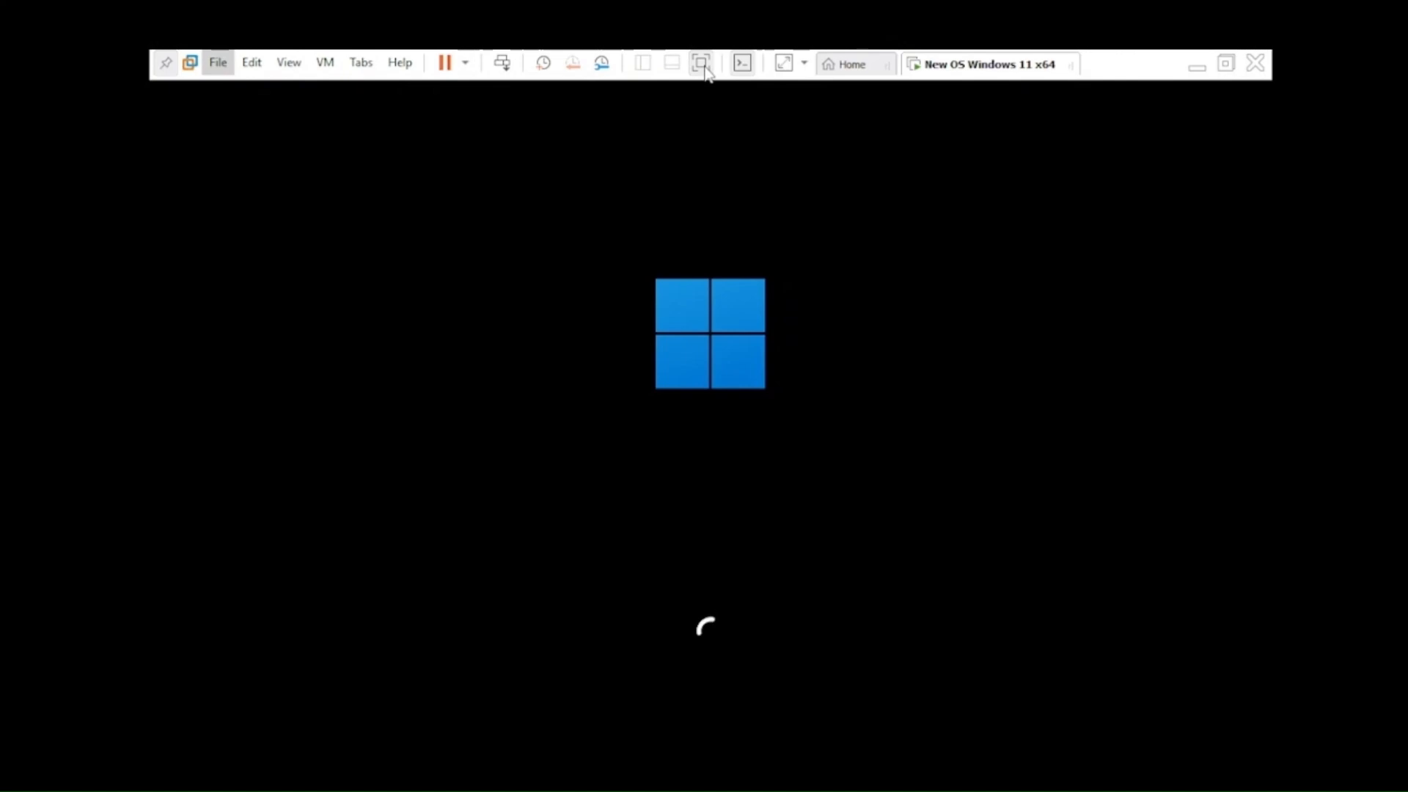
key(ctrl+alt)
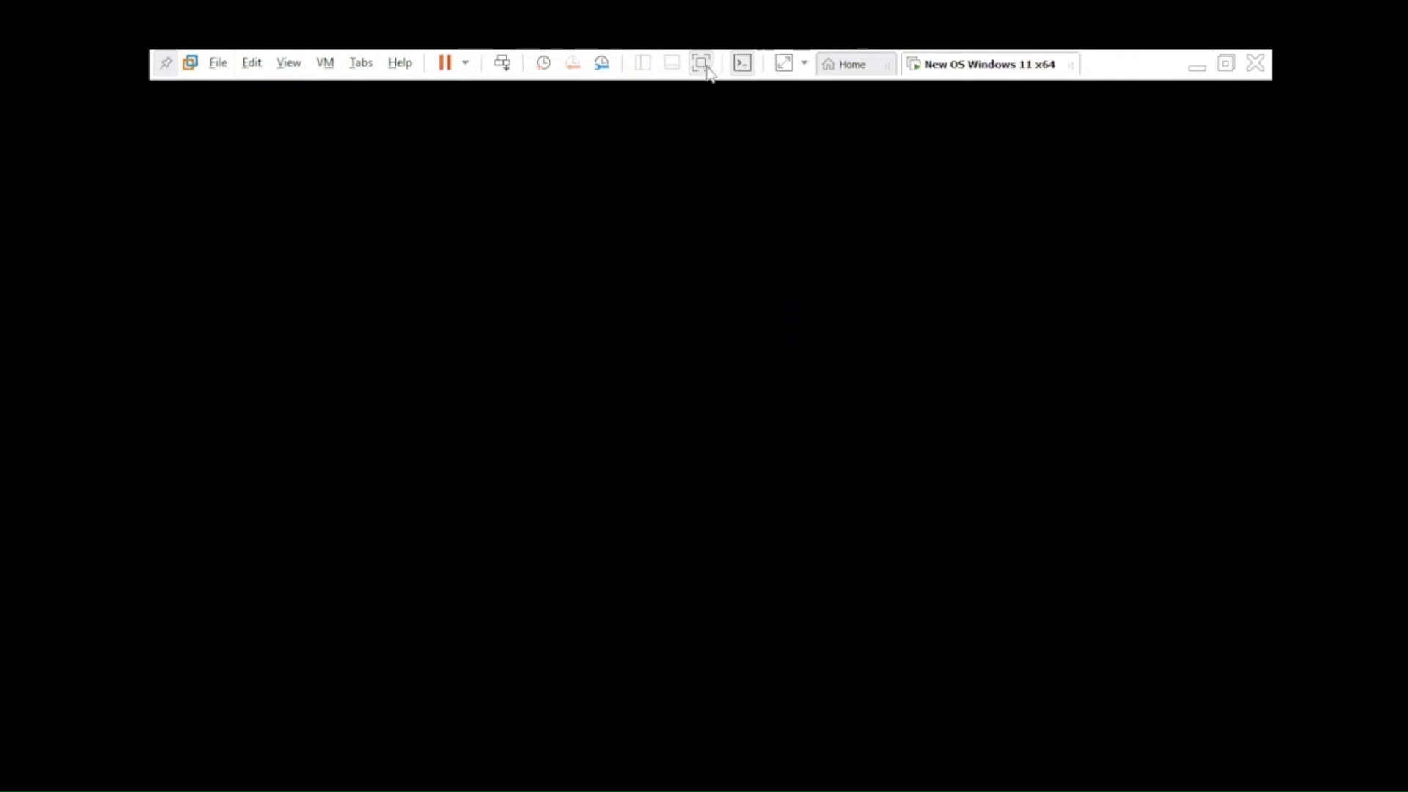
click(701, 66)
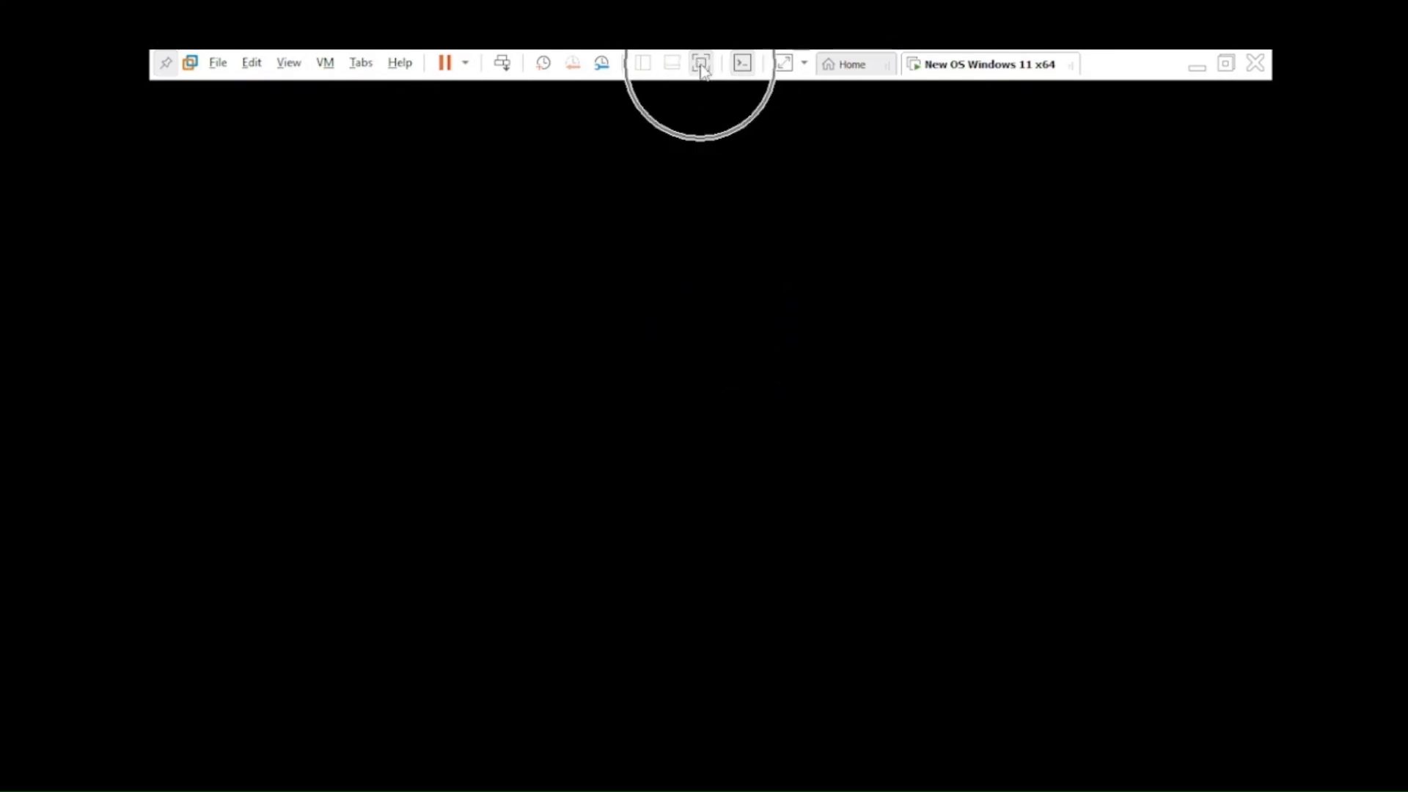
click(702, 66)
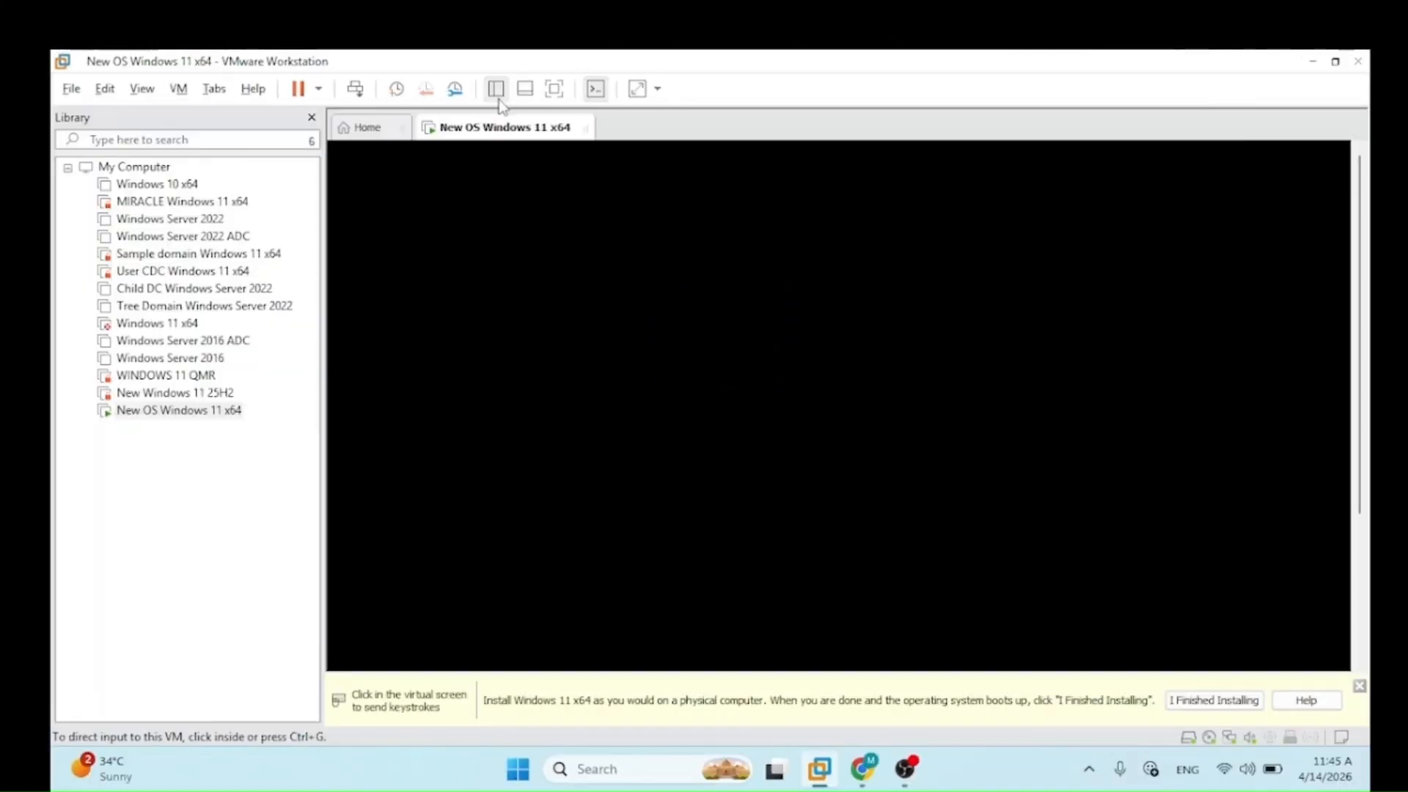
click(554, 89)
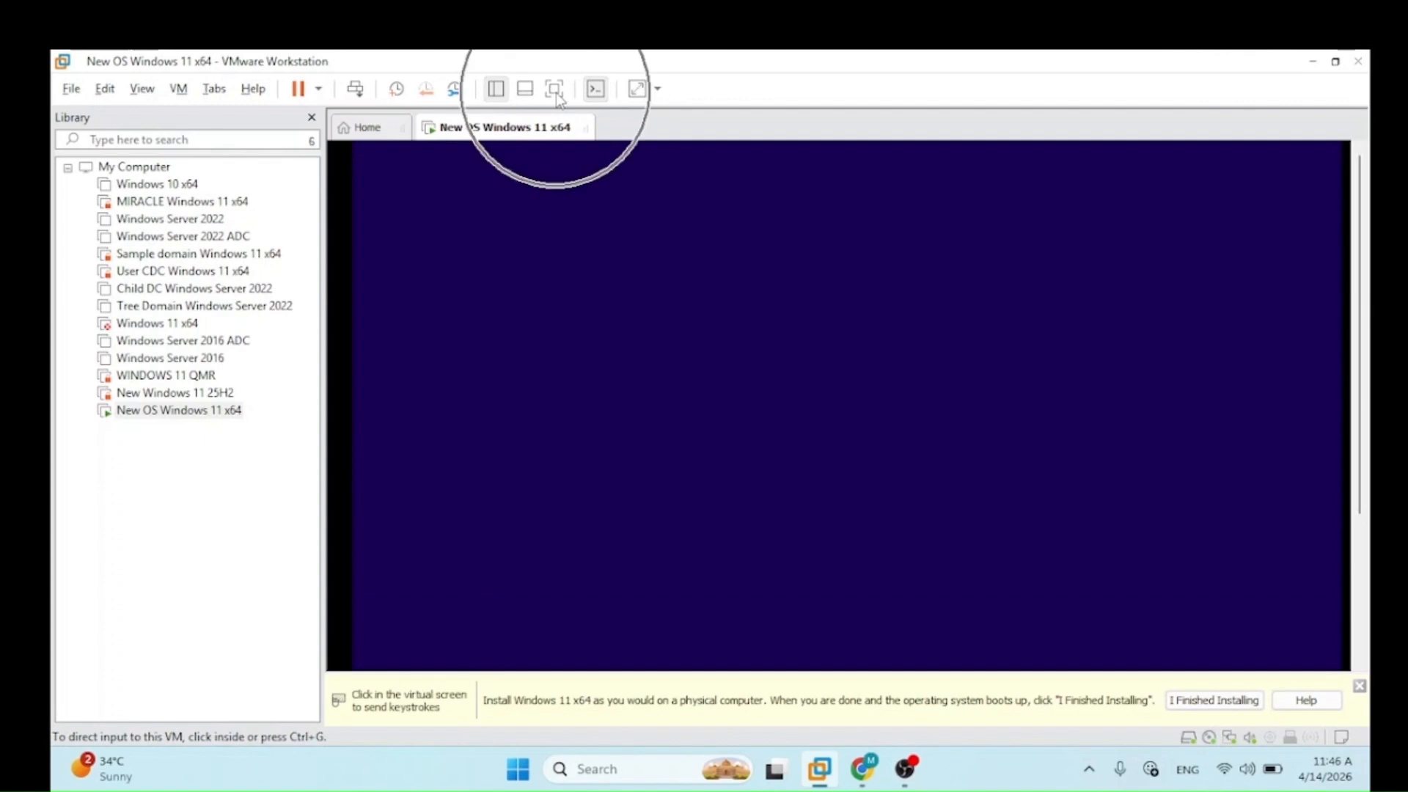
click(556, 92)
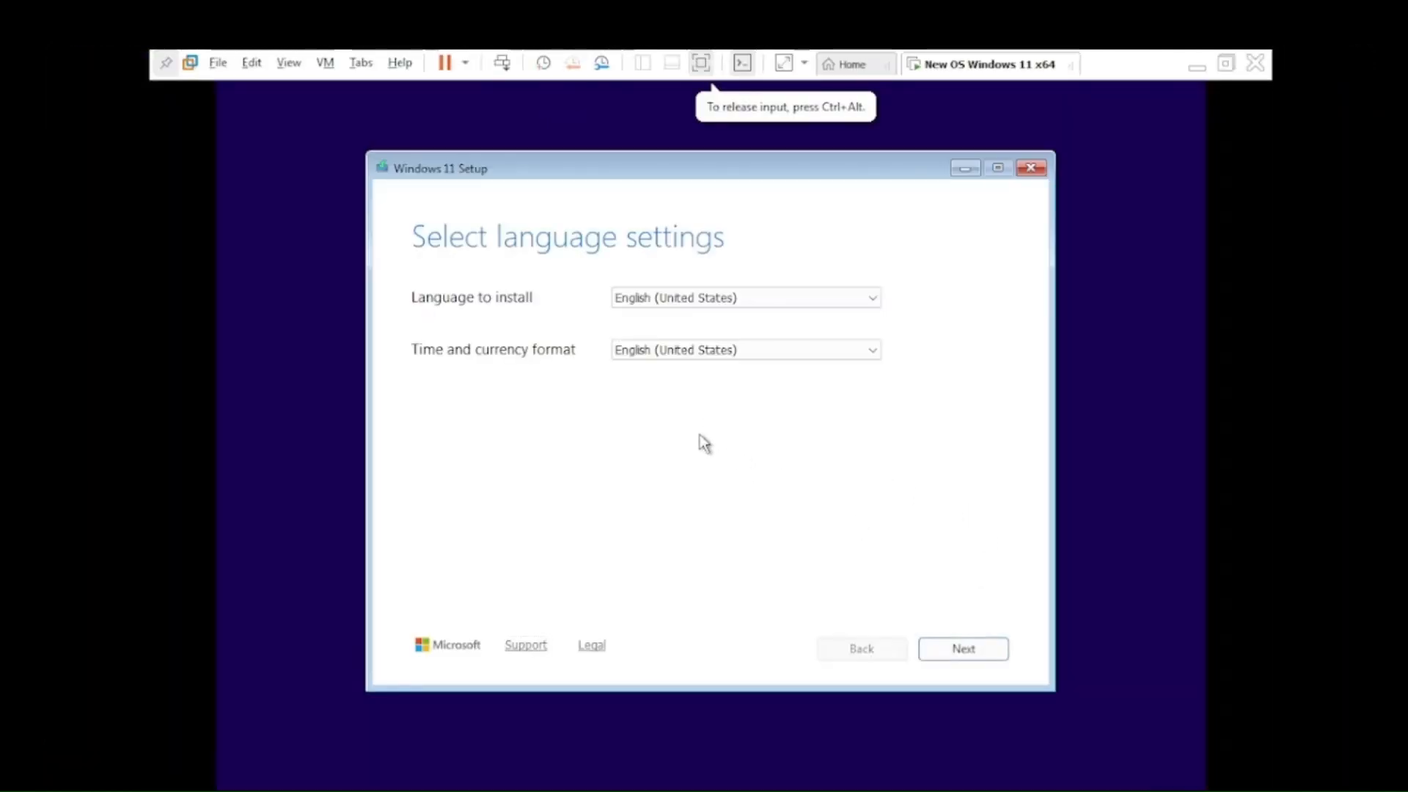
Step: Keep English (United States) language and the US keyboard layout in Windows setup
click(740, 302)
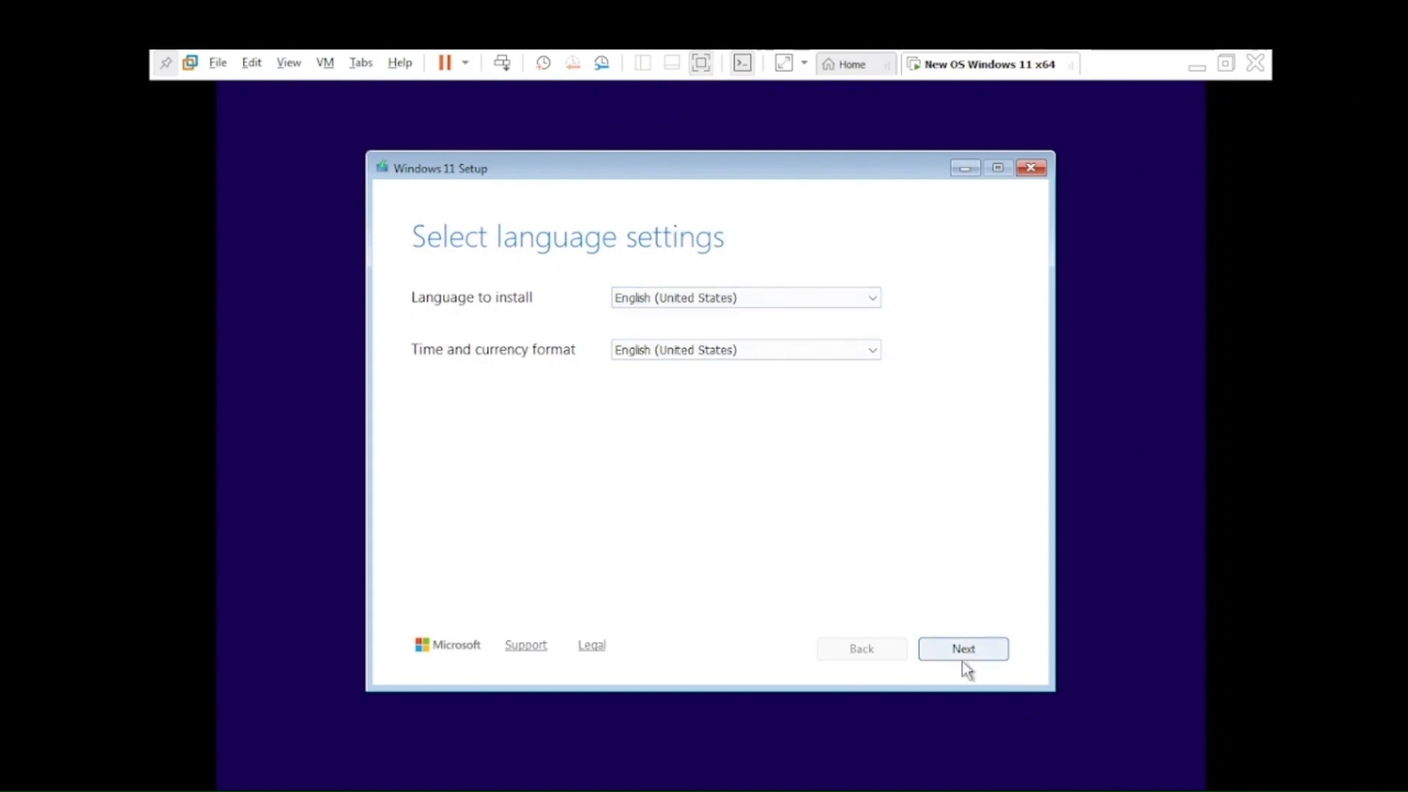
click(978, 651)
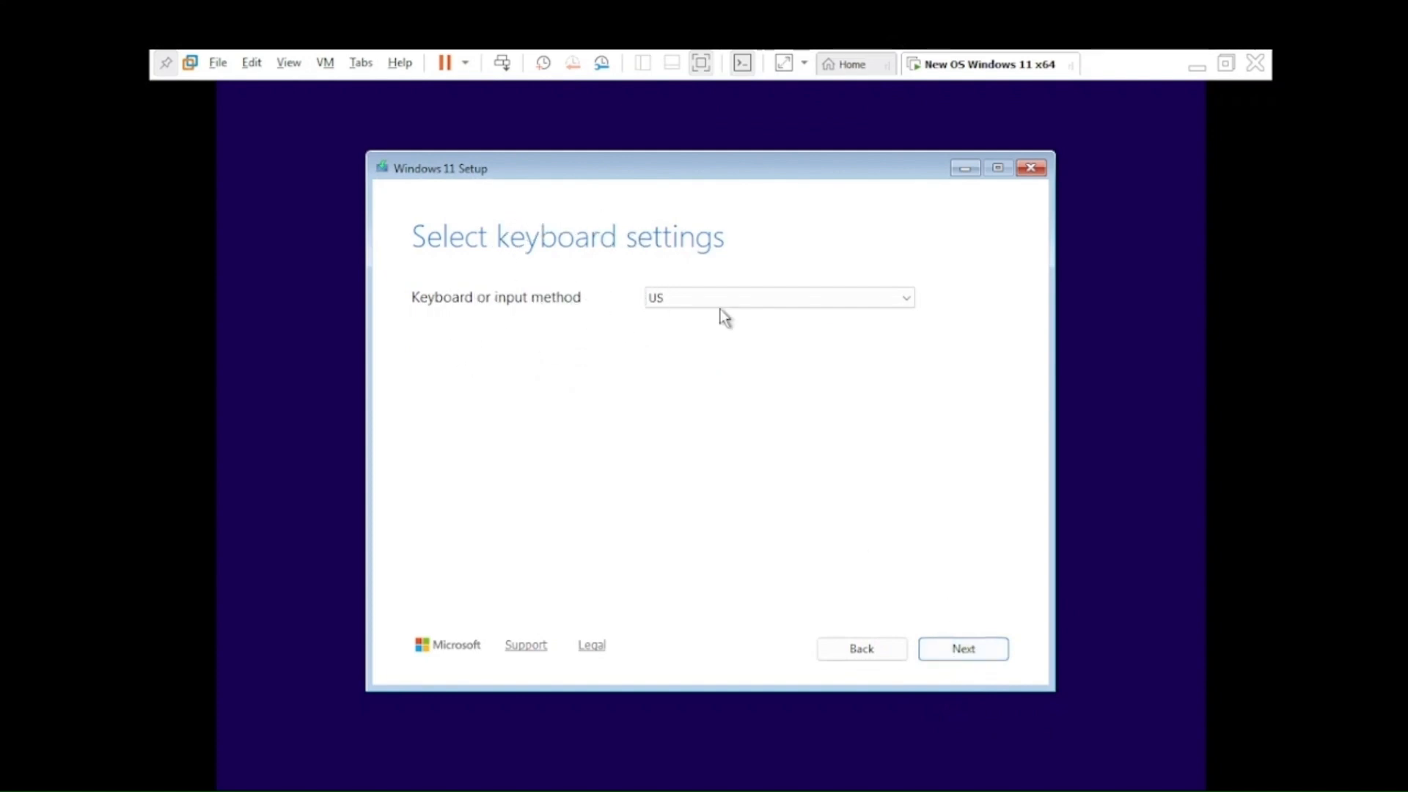
click(743, 307)
click(949, 648)
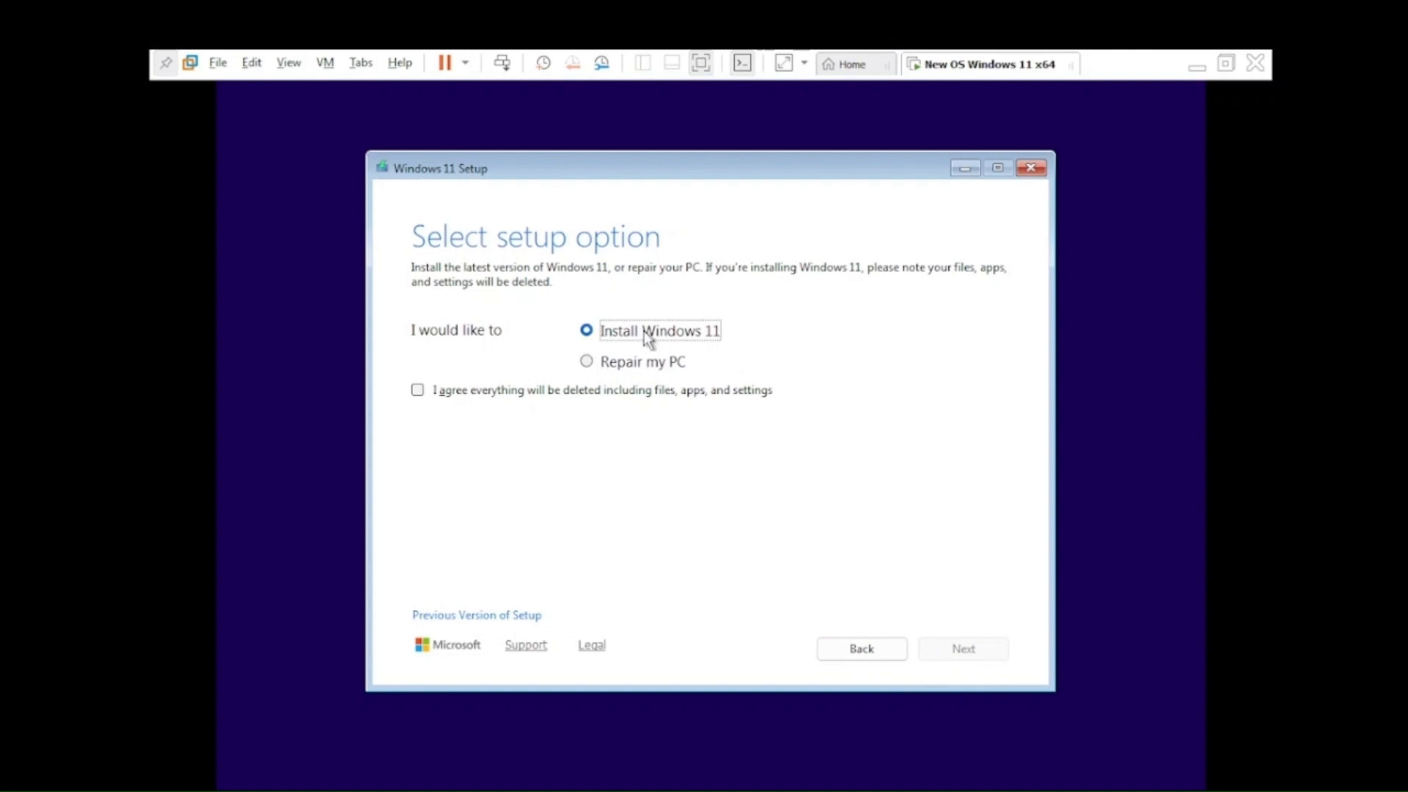
Step: Choose Install Windows 11 and agree that everything will be deleted
click(671, 332)
click(417, 393)
click(754, 400)
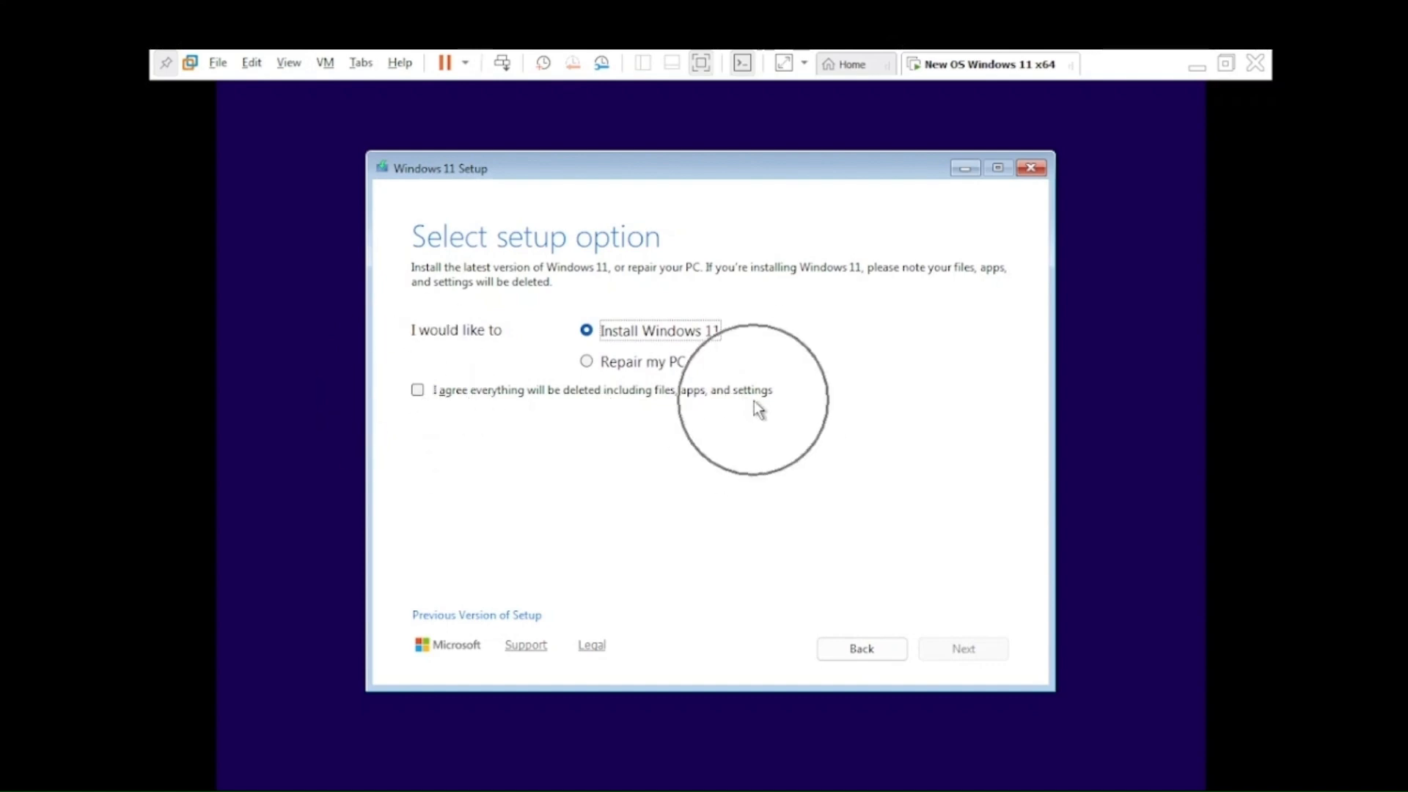
click(417, 394)
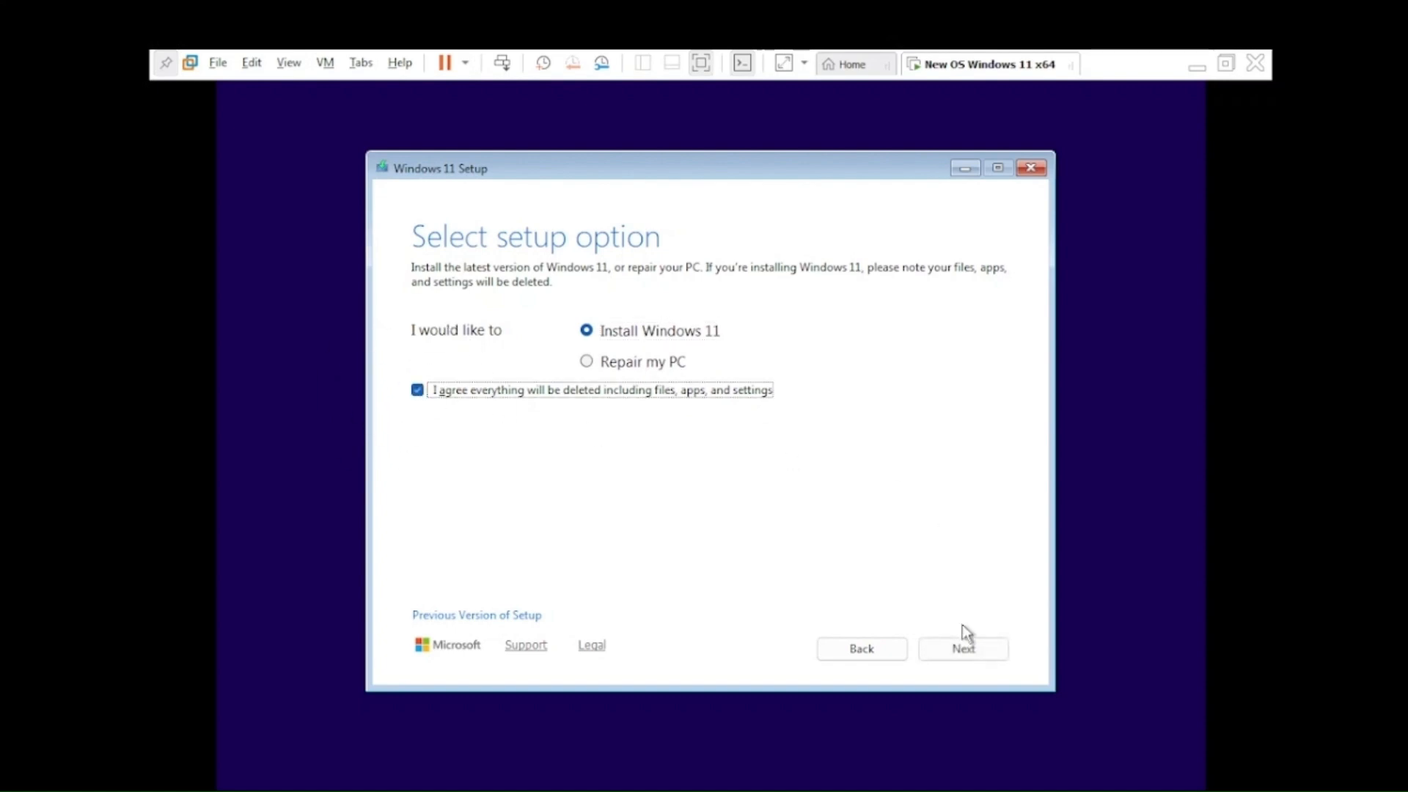
click(971, 649)
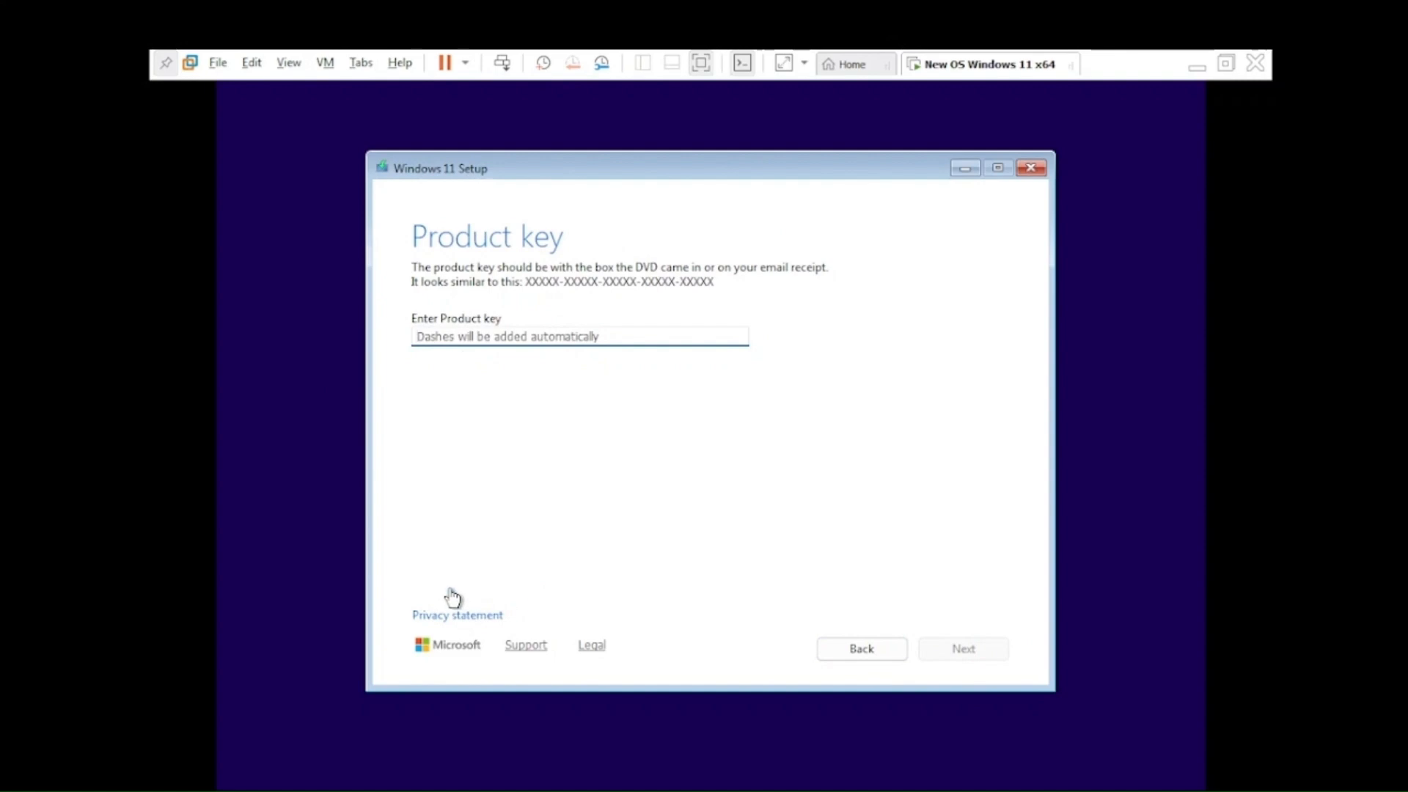
Step: Continue without a product key and select Windows 11 Pro as the image
click(493, 591)
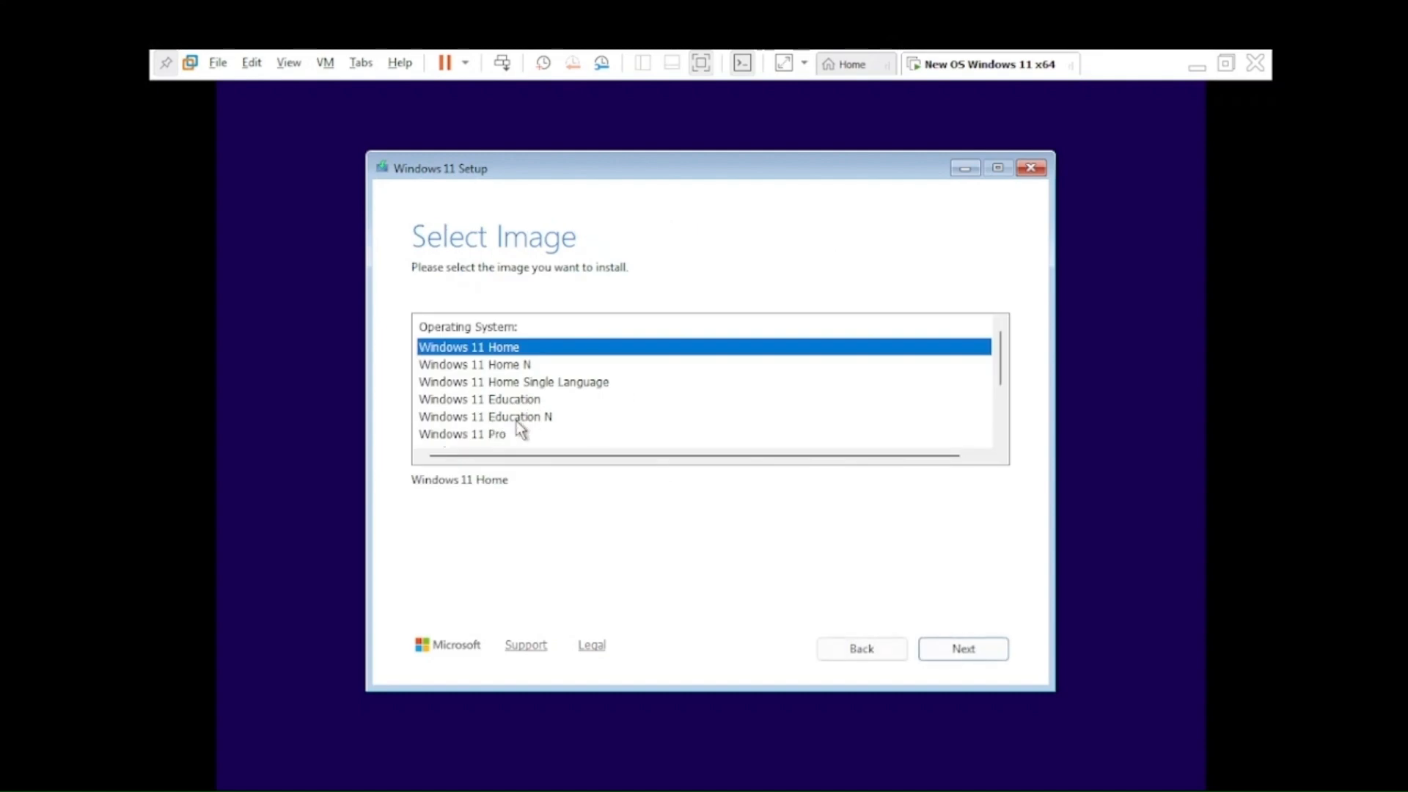
click(491, 434)
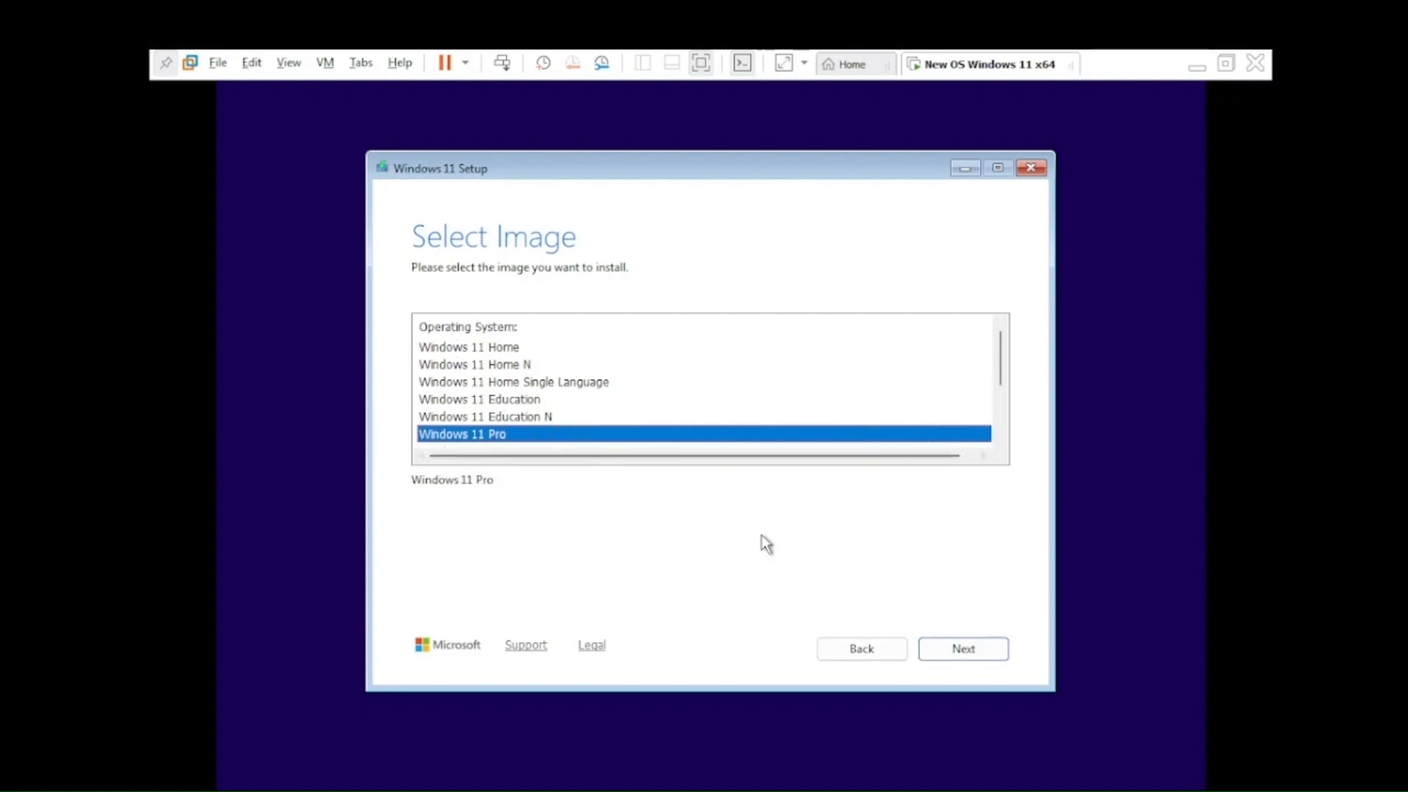
click(985, 658)
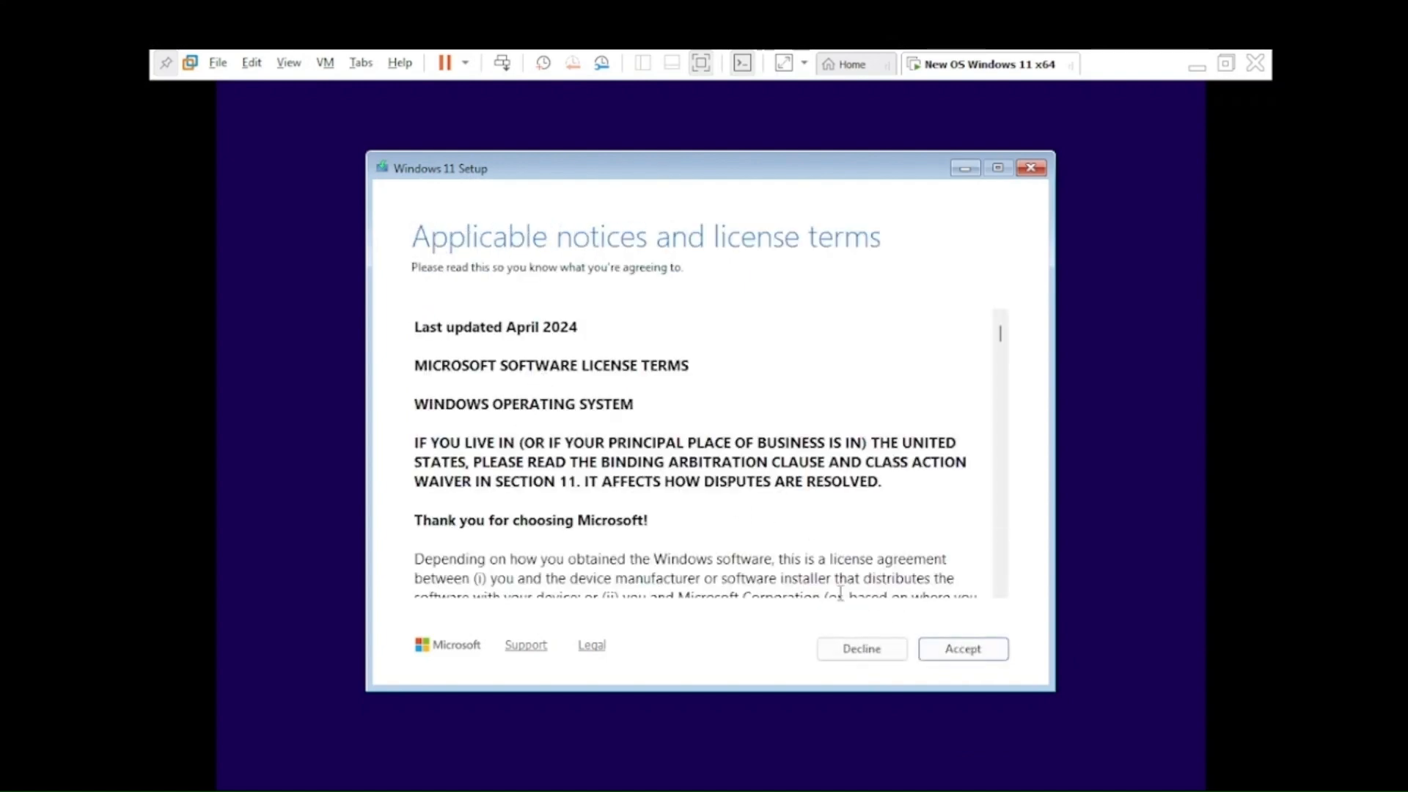
Step: Scroll through and accept the Windows license terms
drag(1000, 333, 999, 575)
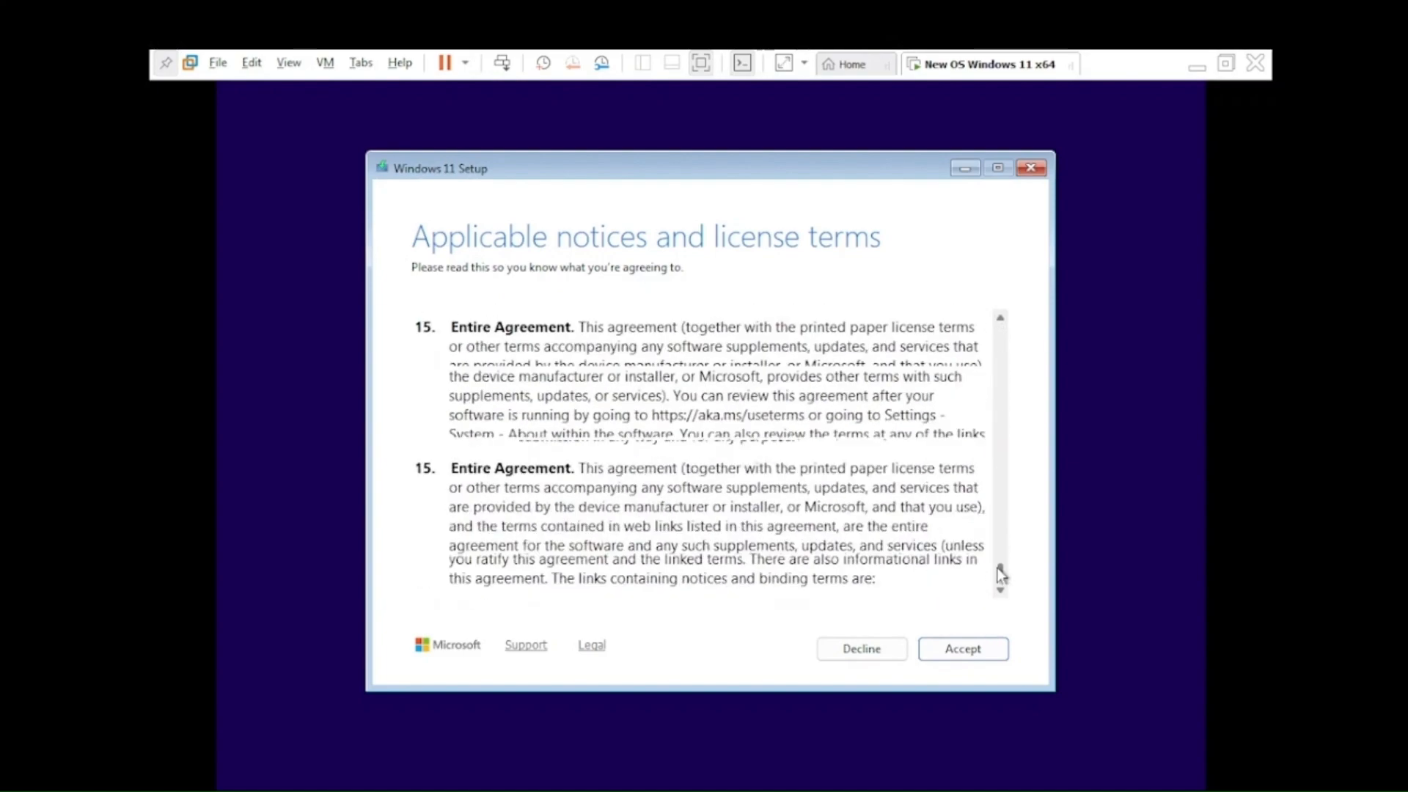
click(953, 651)
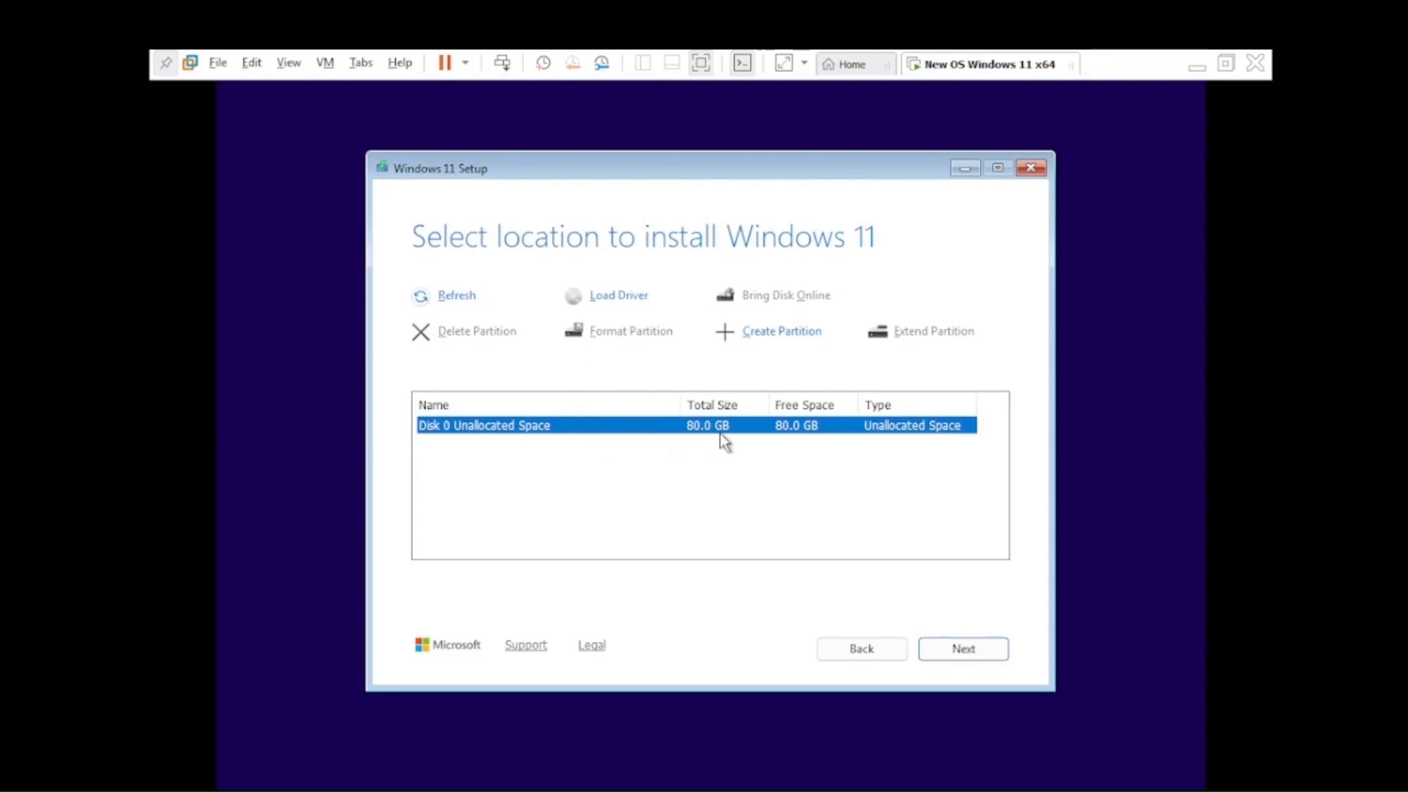
Step: Create a 40960 MB primary partition from Disk 0's 80 GB unallocated space
click(635, 431)
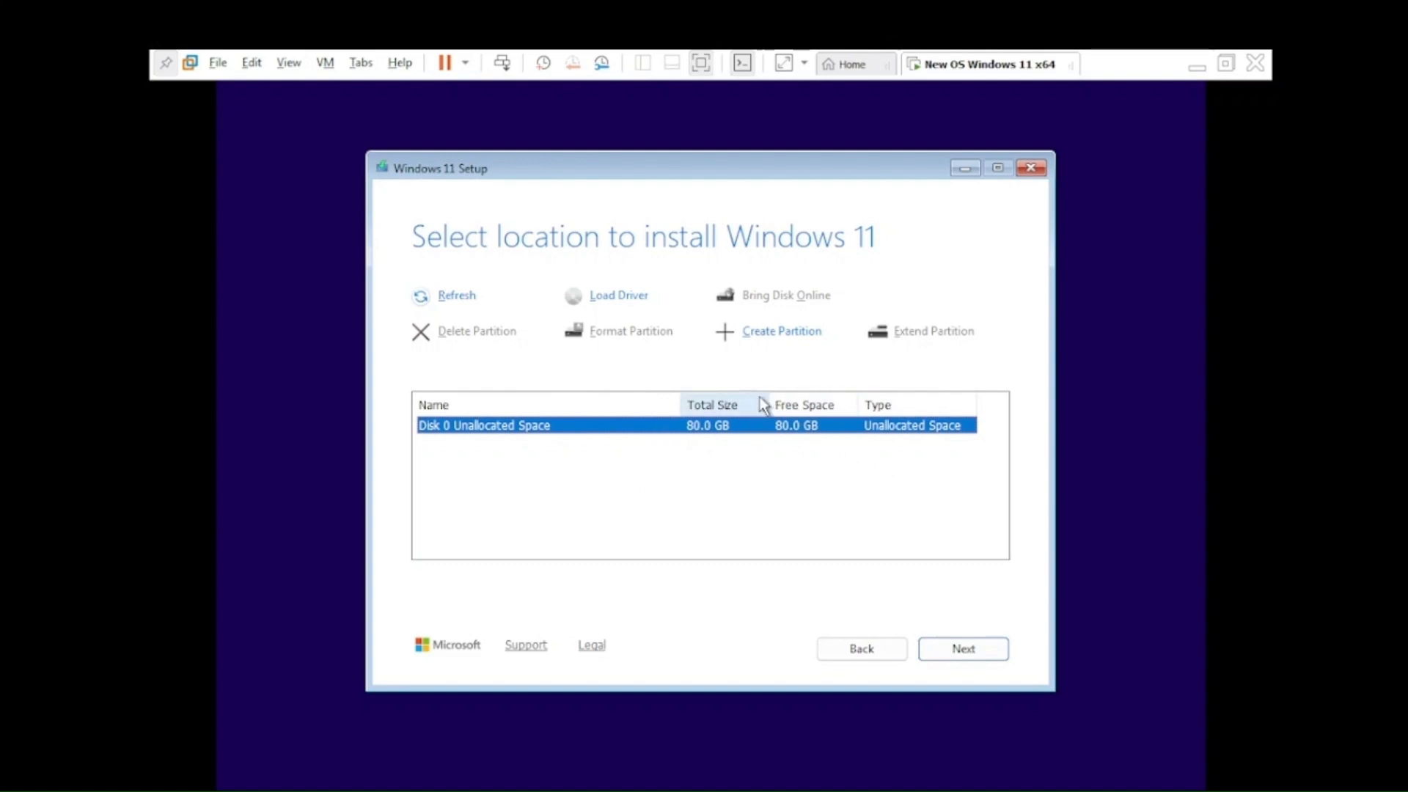
click(779, 427)
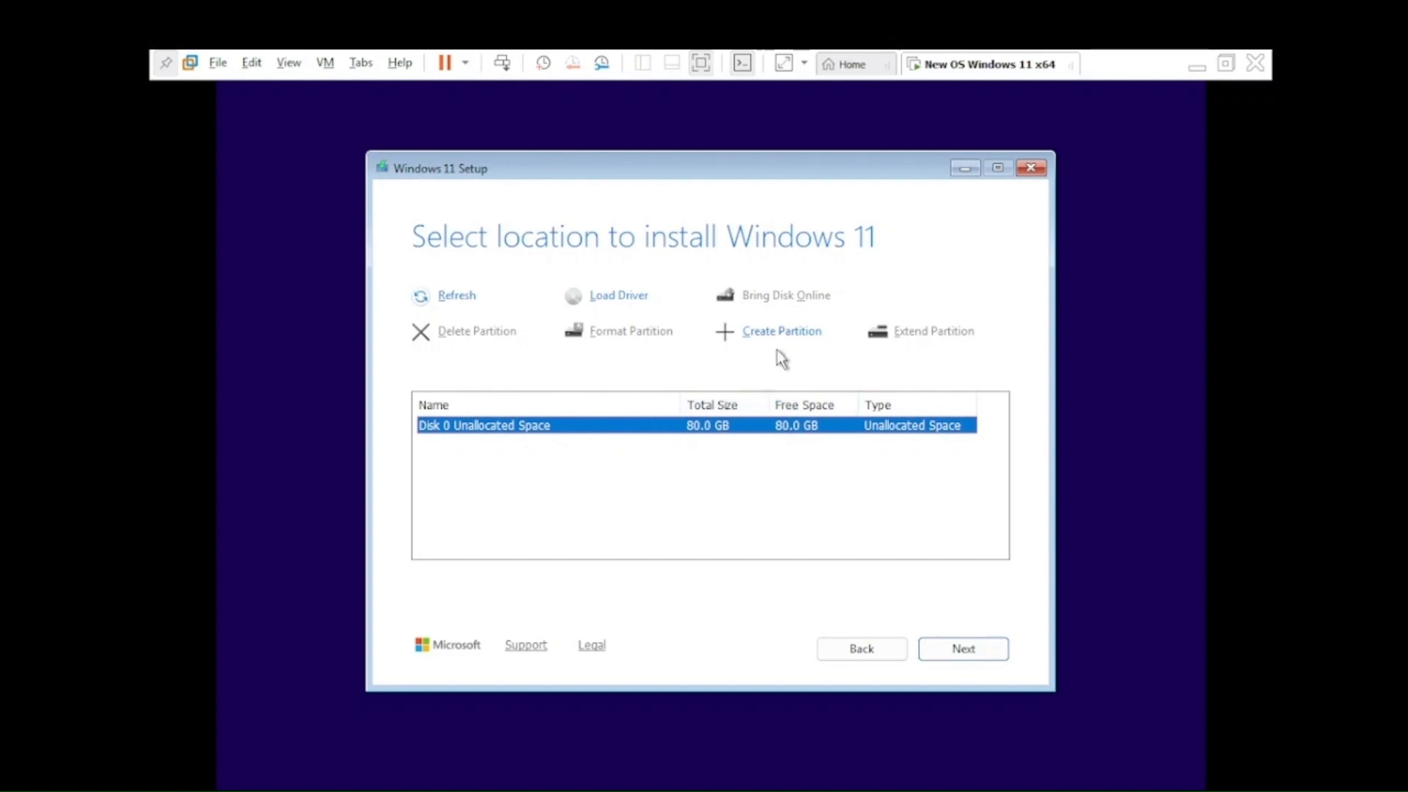
click(774, 348)
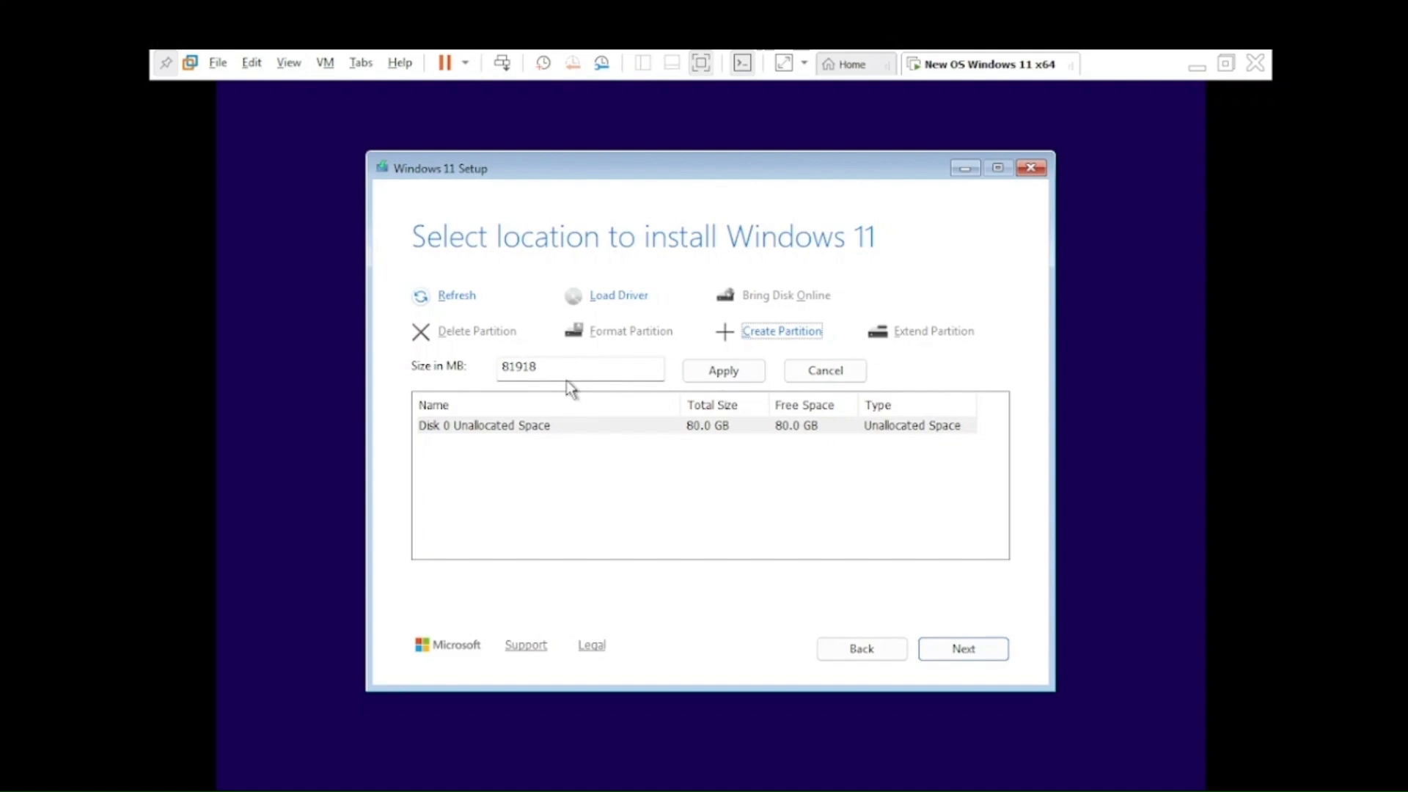
click(572, 371)
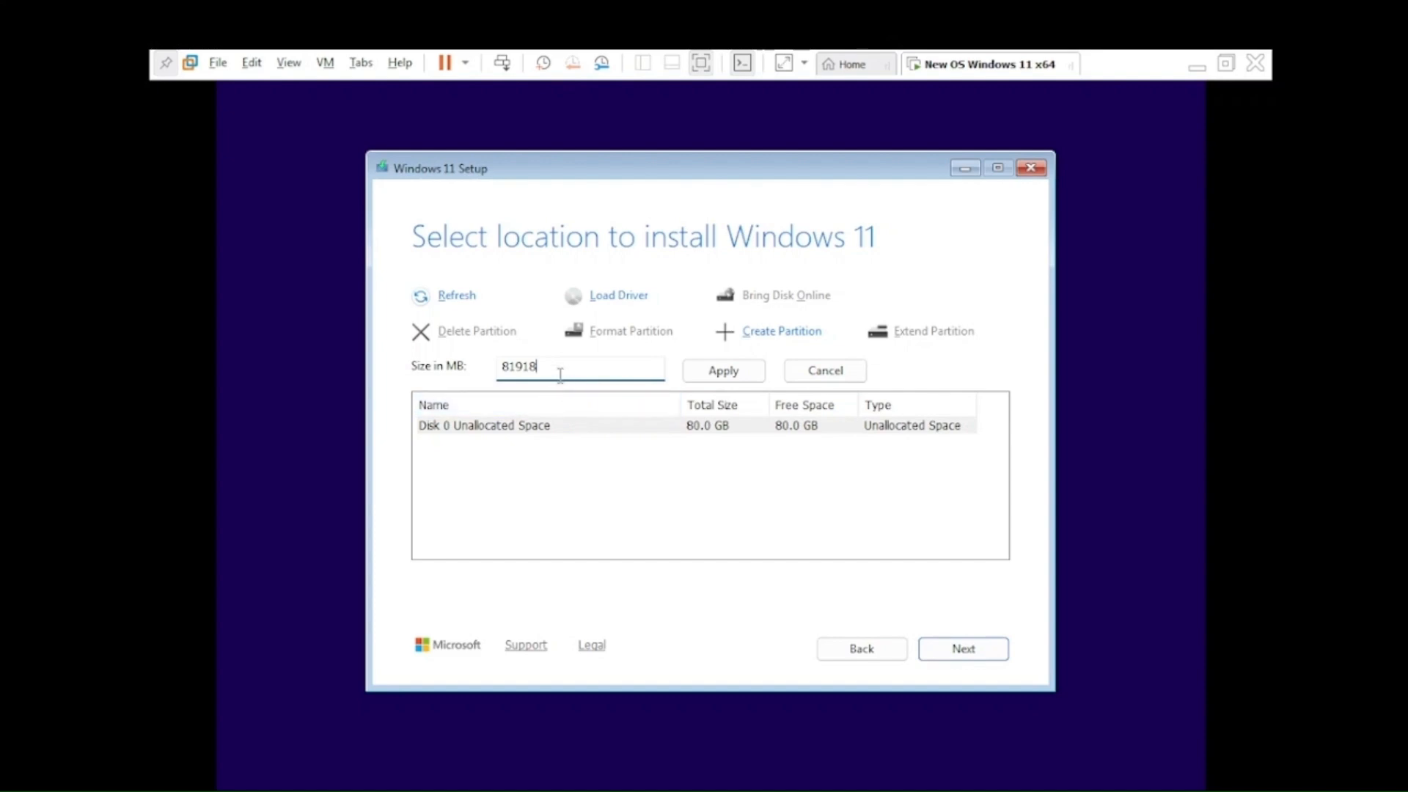
click(560, 371)
text(40960)
click(689, 382)
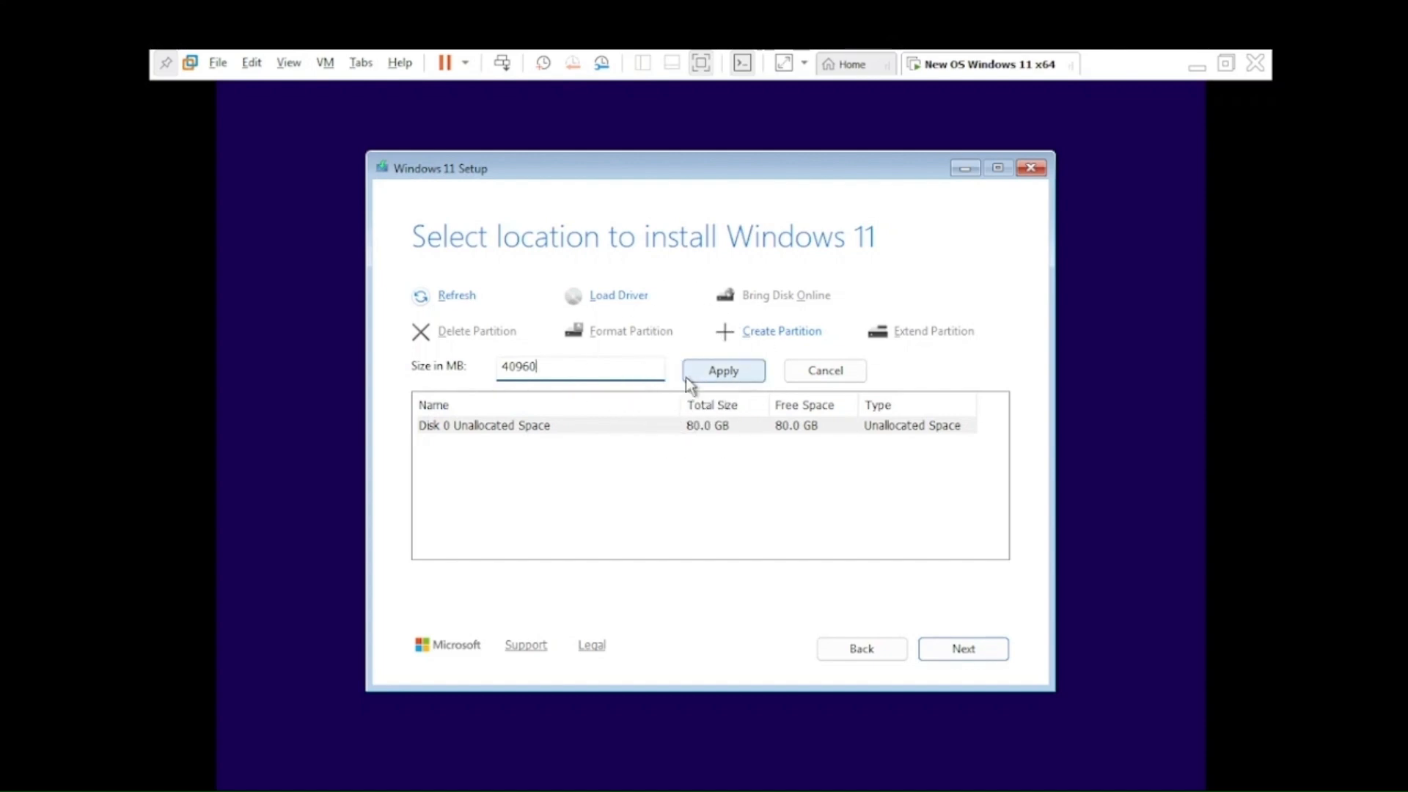
click(551, 365)
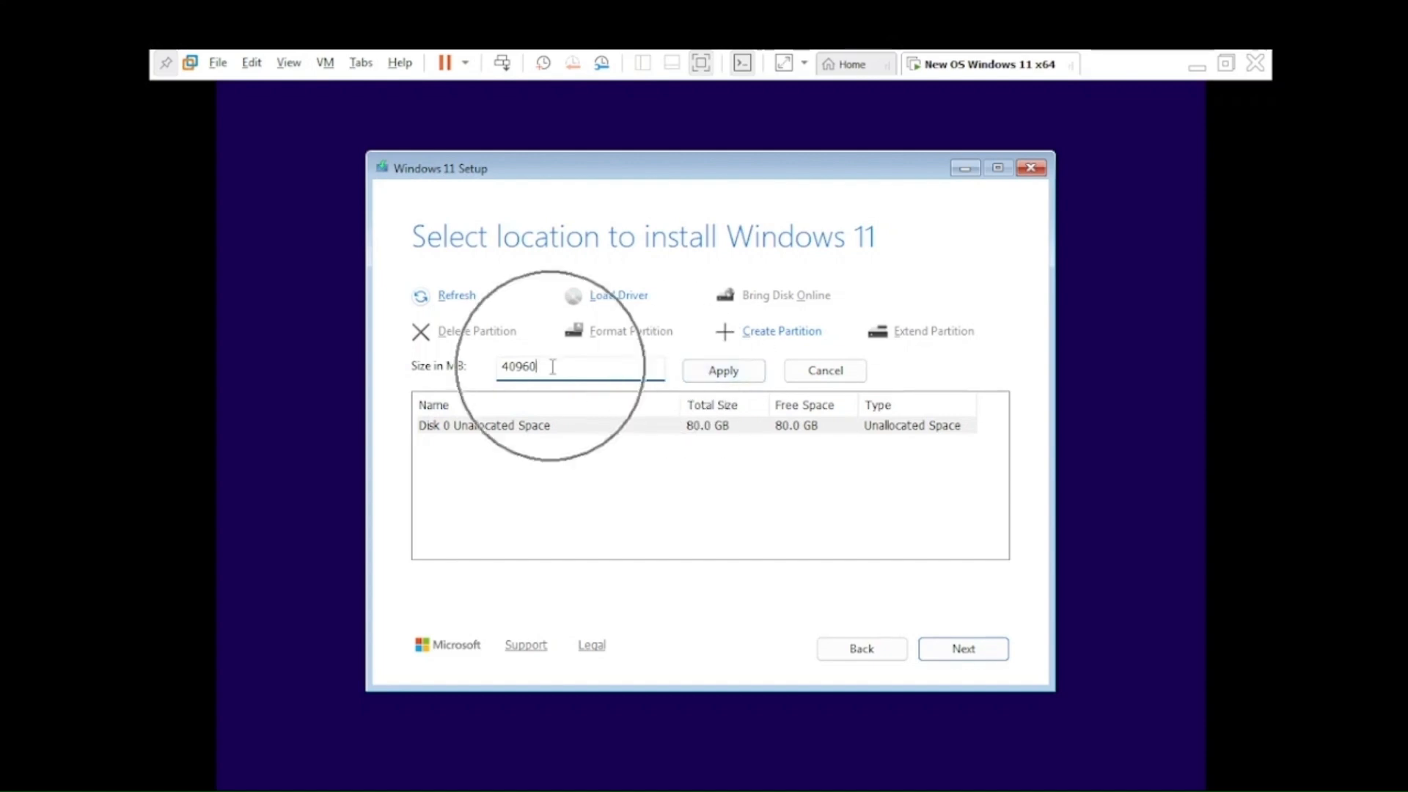
click(717, 371)
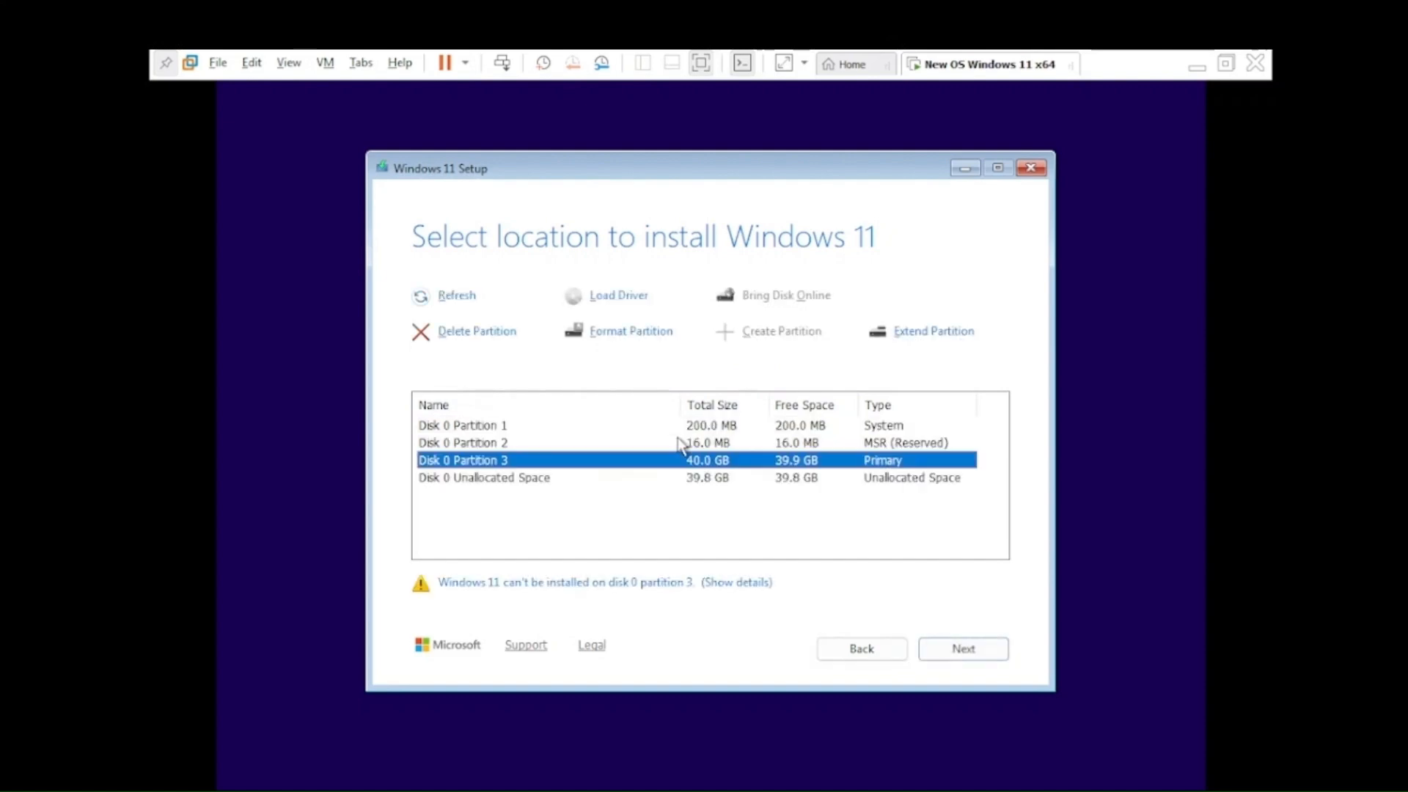
Step: Create Partition 4 from the leftover 39.8 GB of unallocated space
click(673, 480)
click(777, 338)
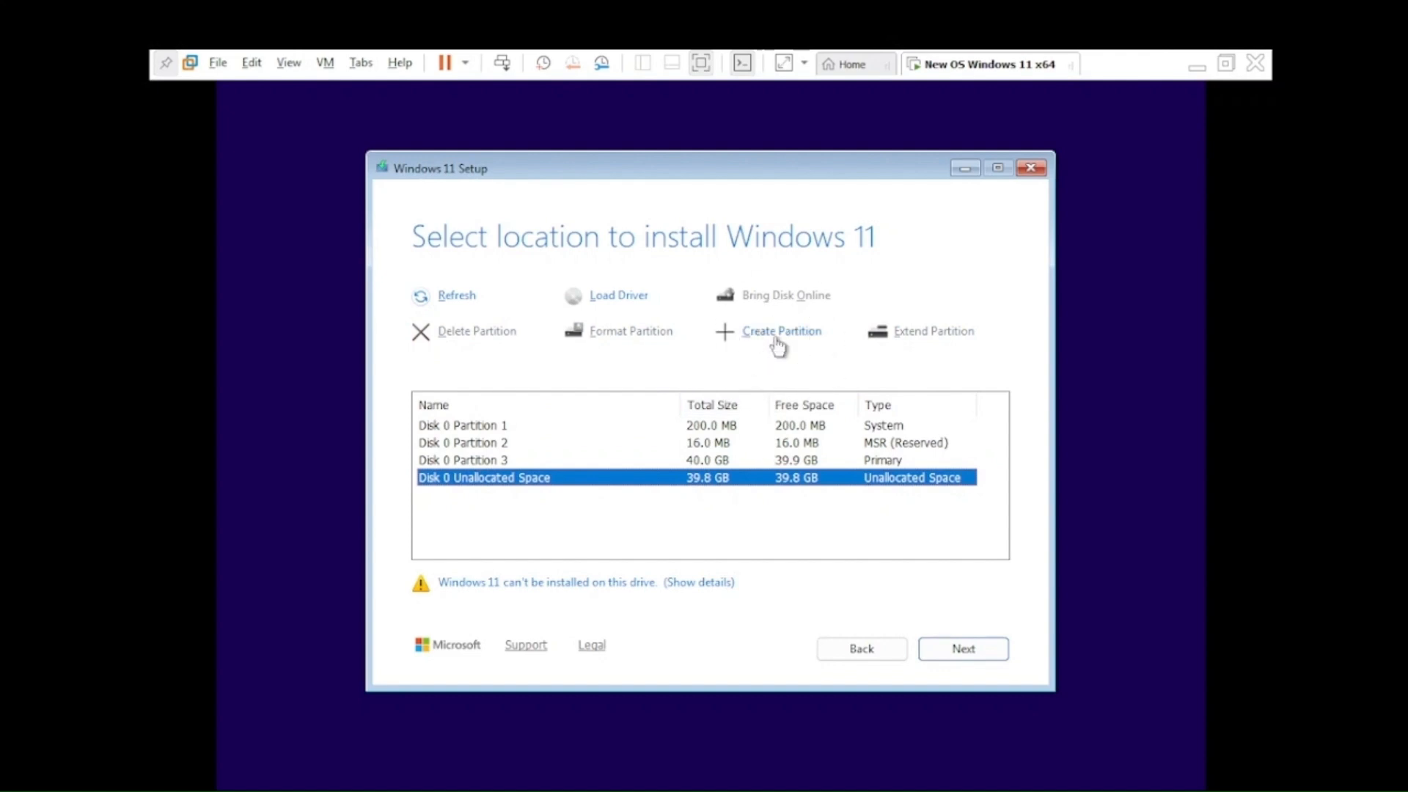
click(775, 341)
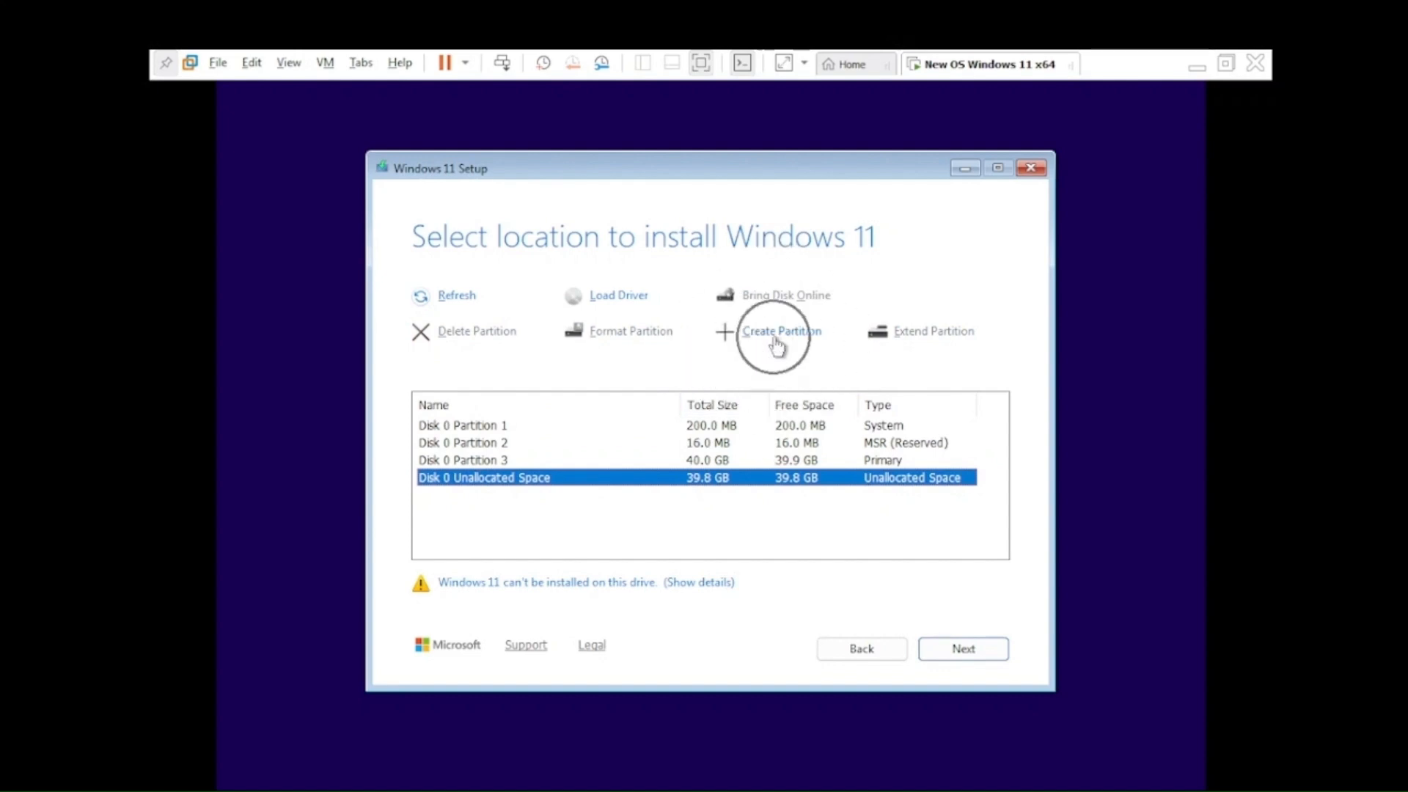
click(588, 479)
click(783, 334)
click(720, 372)
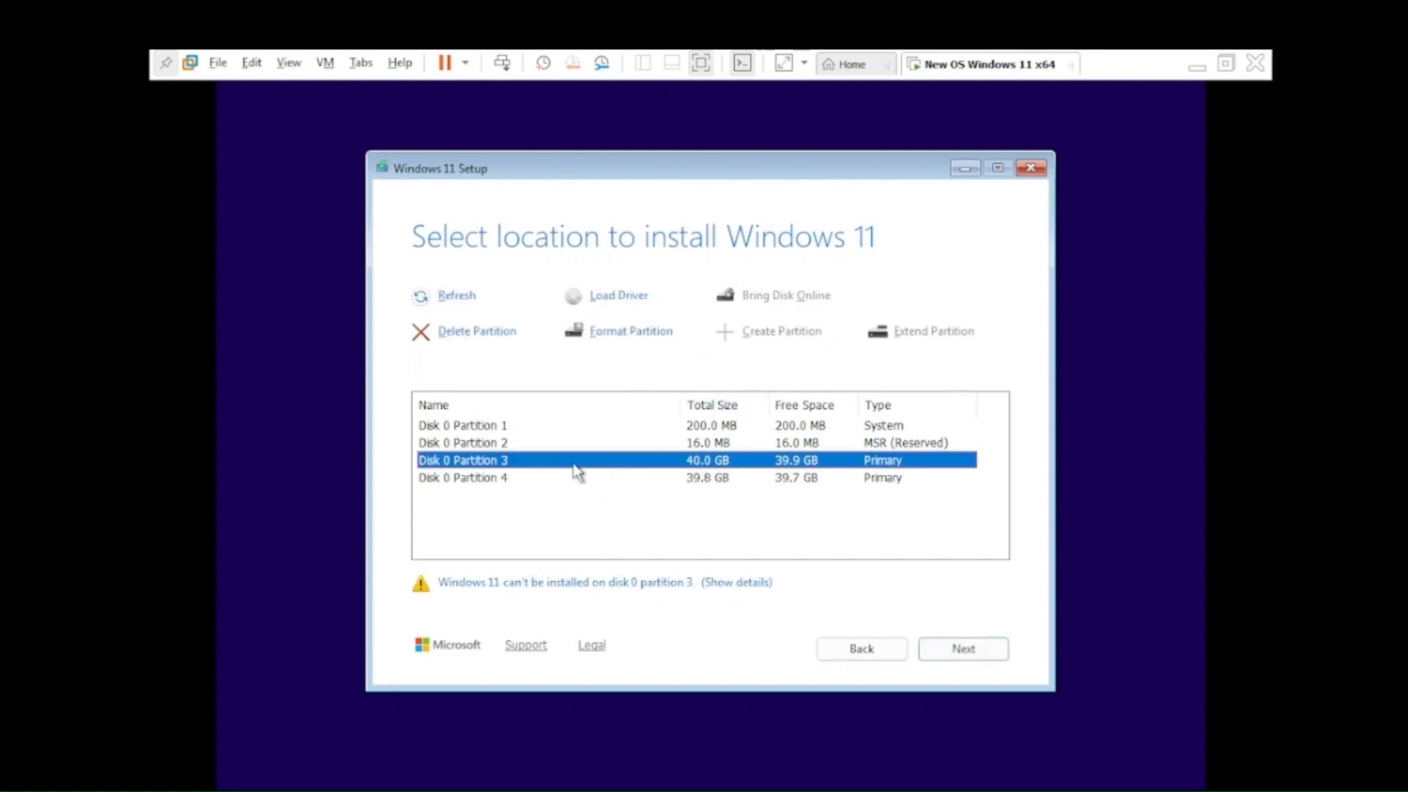
Step: Choose Disk 0 Partition 3 as the install location and continue
click(691, 464)
click(952, 654)
click(877, 452)
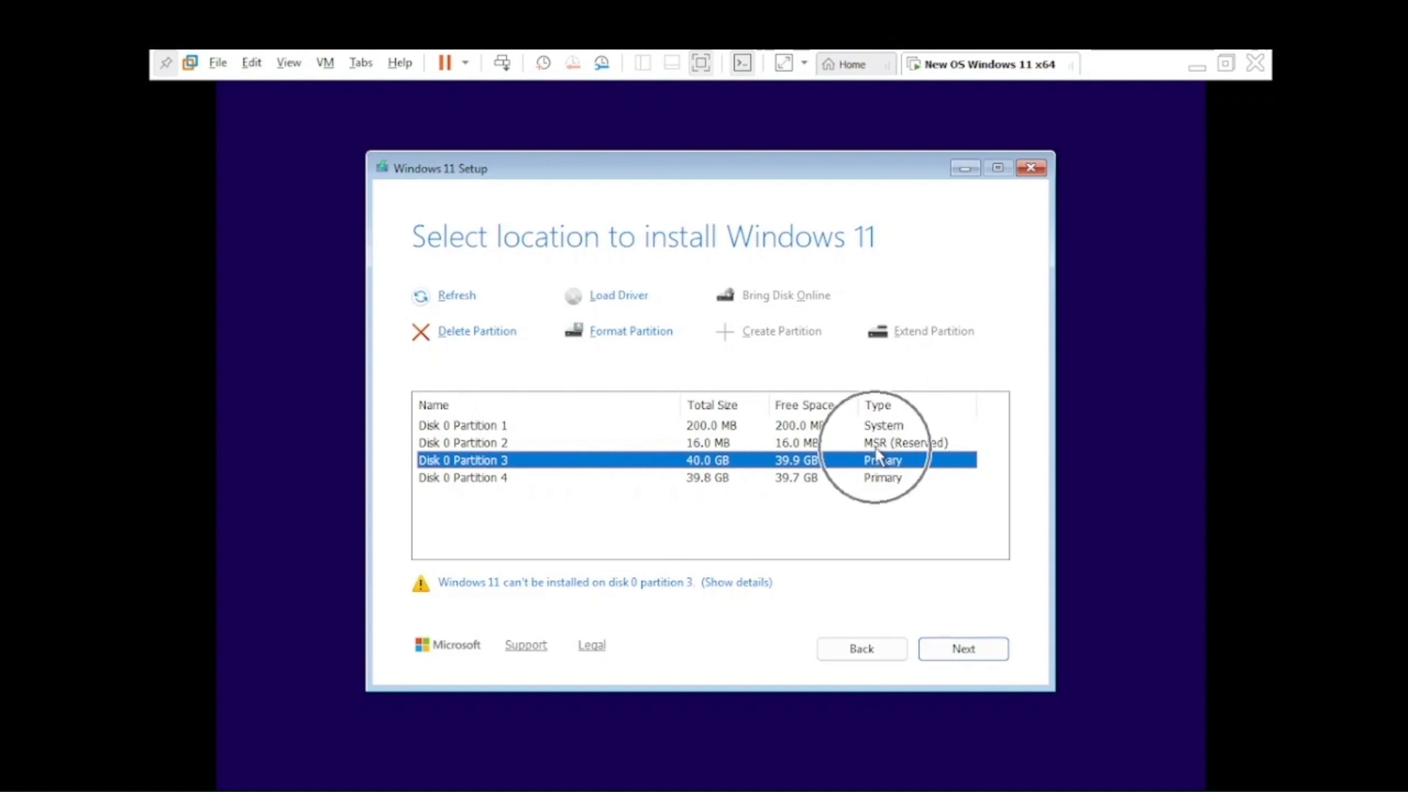
click(620, 461)
click(962, 656)
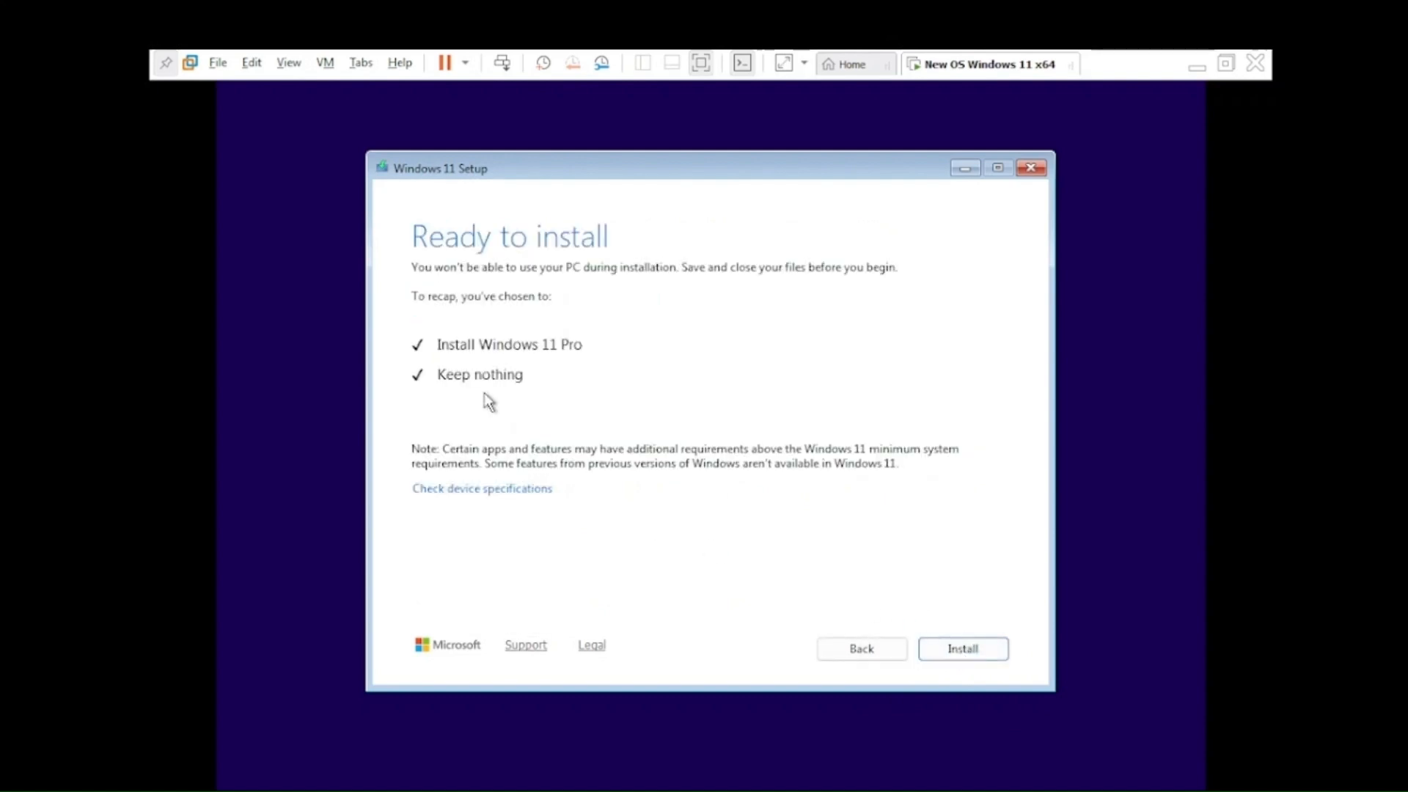
Step: Start the Windows 11 Pro installation with nothing kept
click(957, 651)
key(ctrl)
key(ctrl)
click(966, 651)
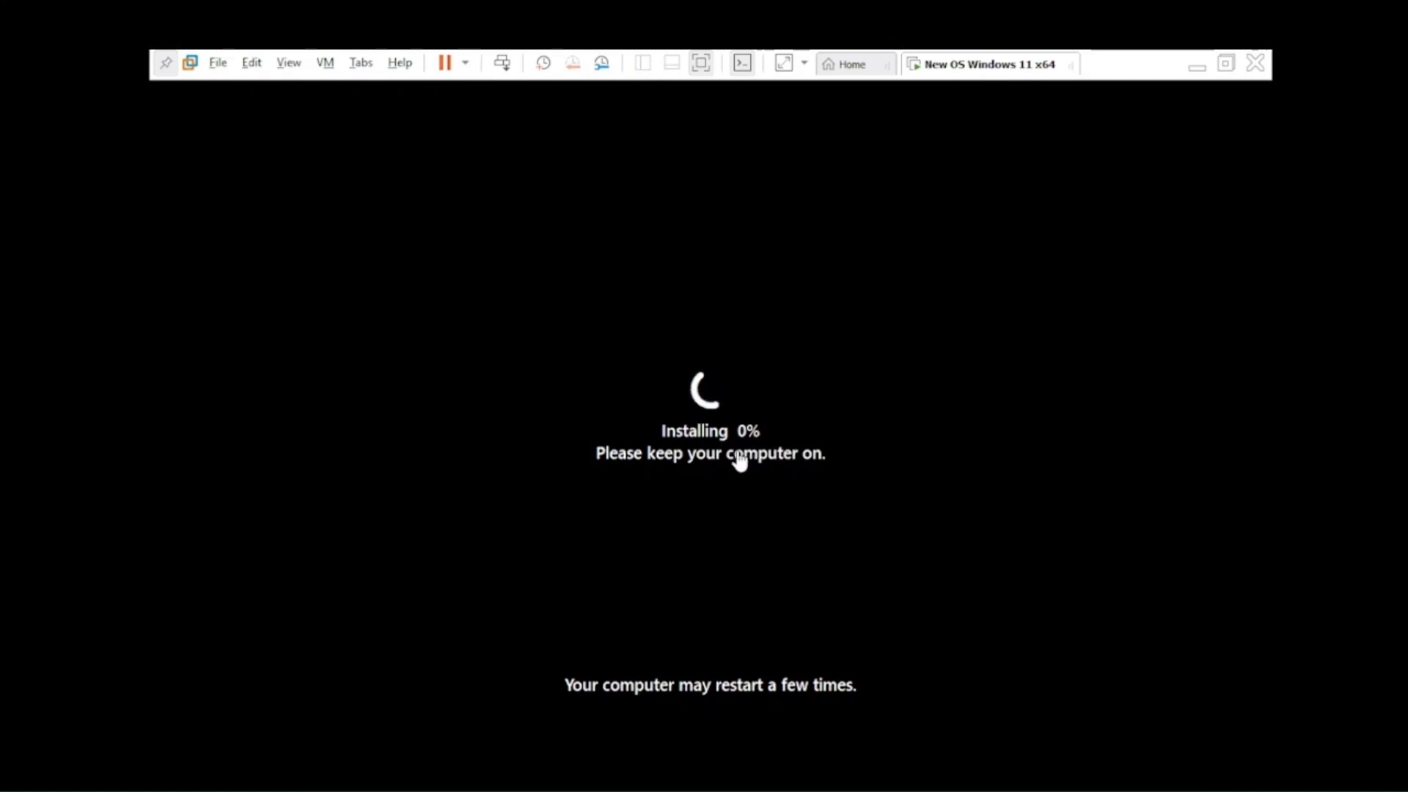
Step: Wait out the installation, then leave and re-enter full-screen view at the country prompt
click(726, 442)
click(743, 431)
click(758, 451)
click(728, 450)
click(777, 689)
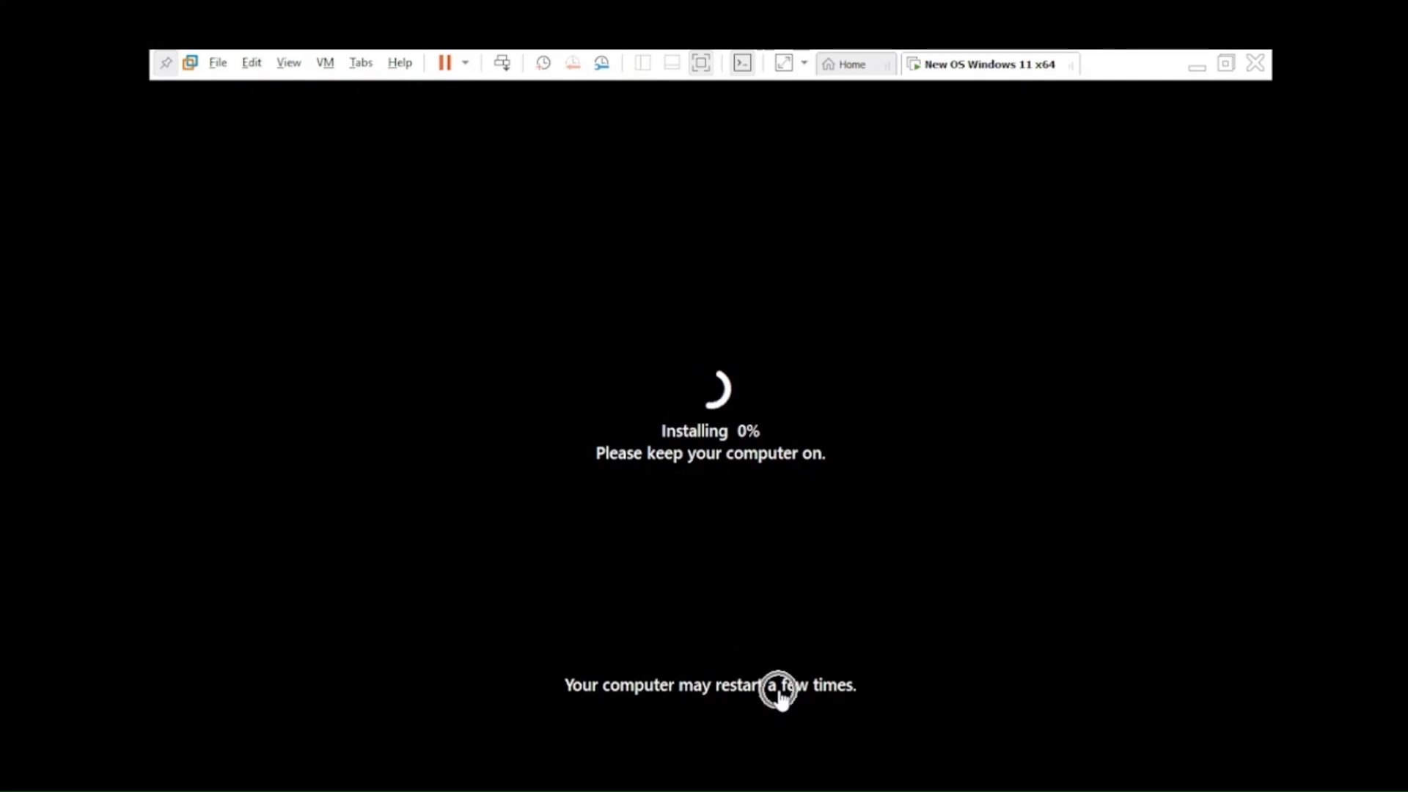
click(699, 694)
click(701, 63)
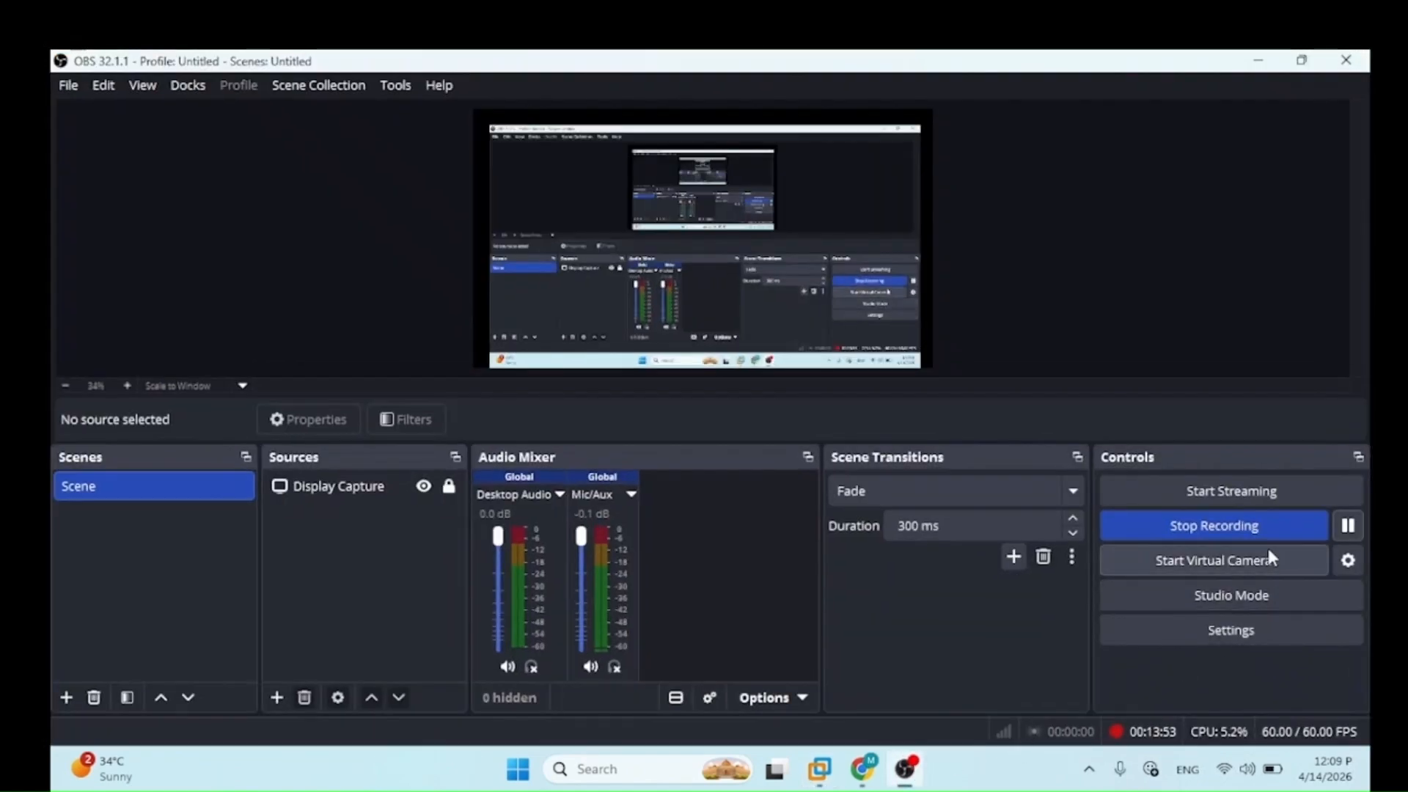
click(874, 770)
click(875, 770)
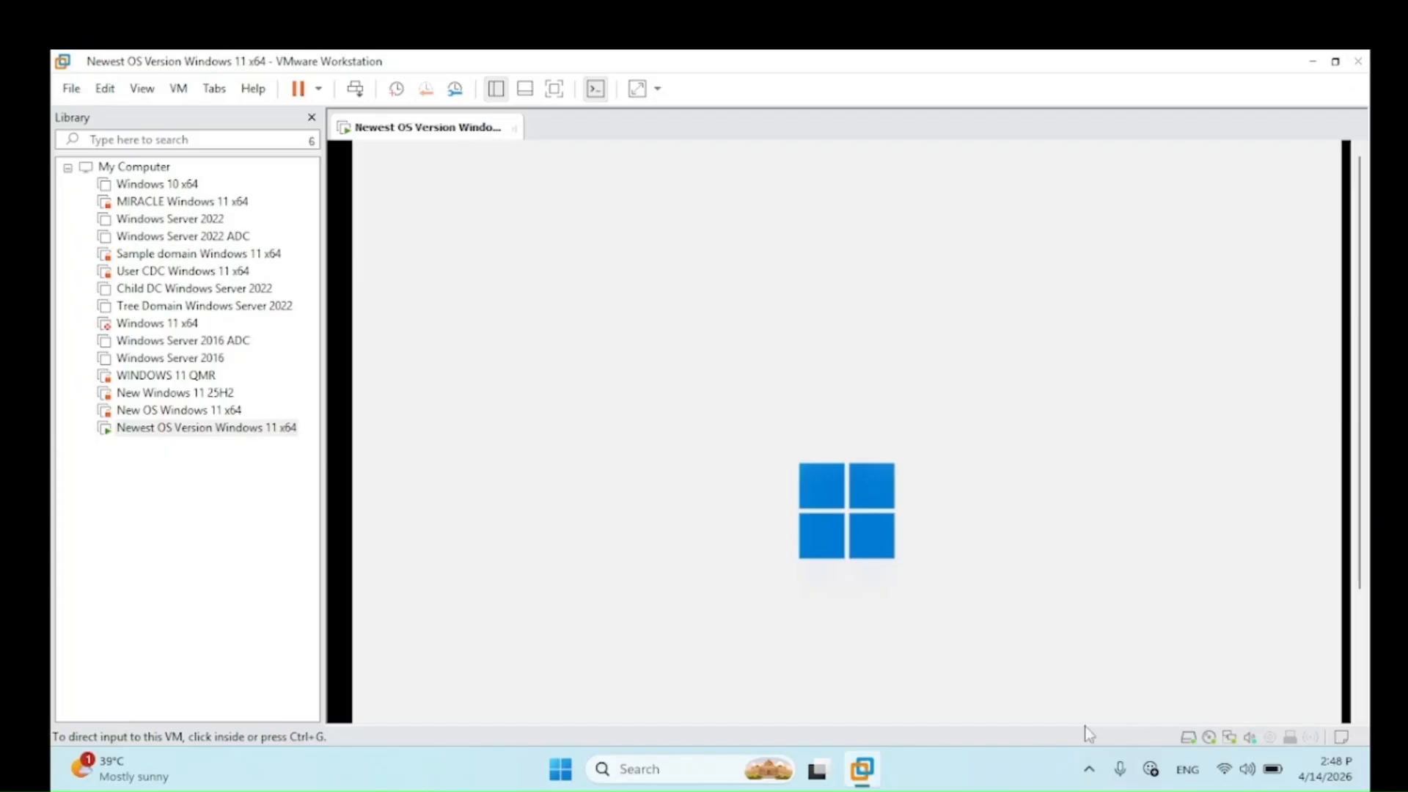
click(558, 93)
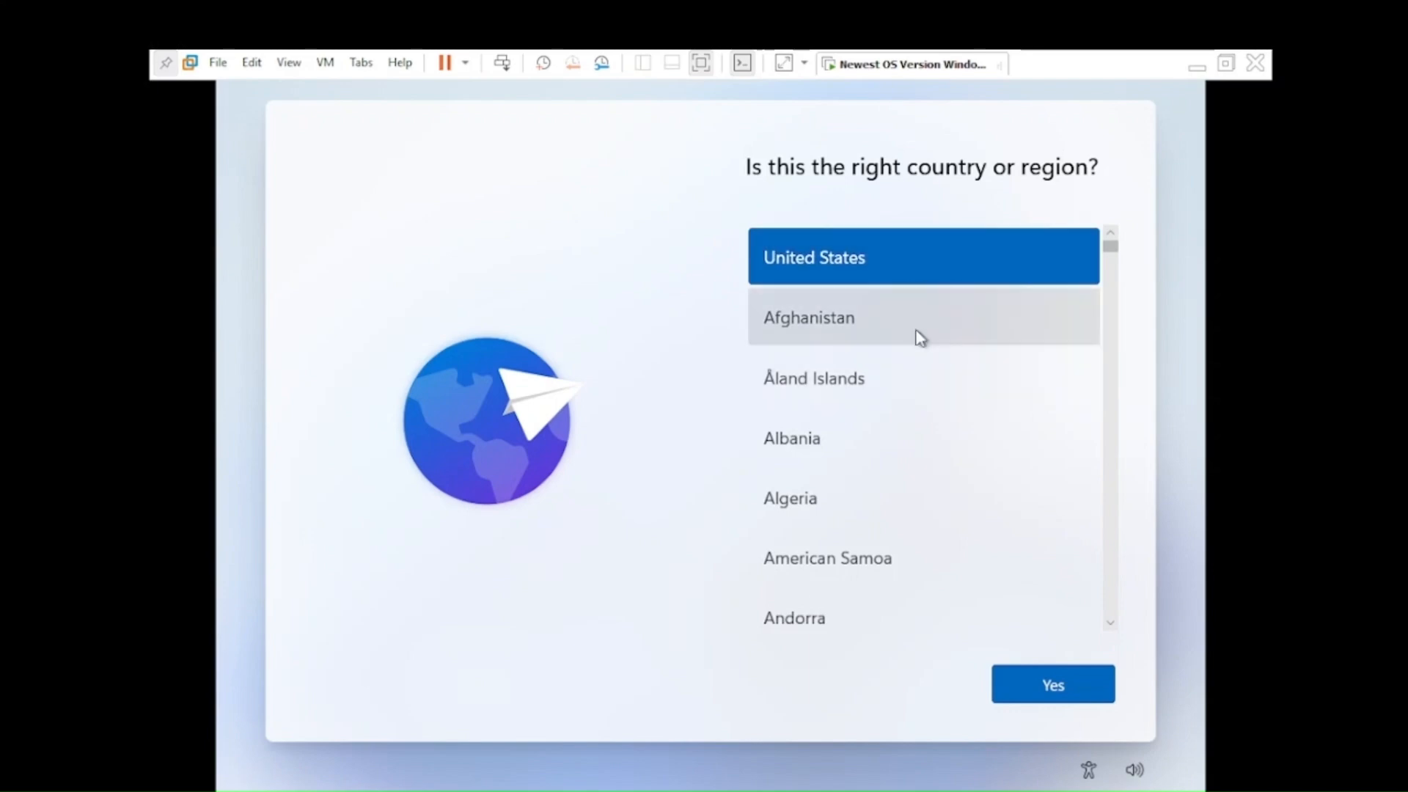
Step: Scroll down the country list and confirm India as the country or region
scroll(887, 378, down, 5)
scroll(890, 396, down, 10)
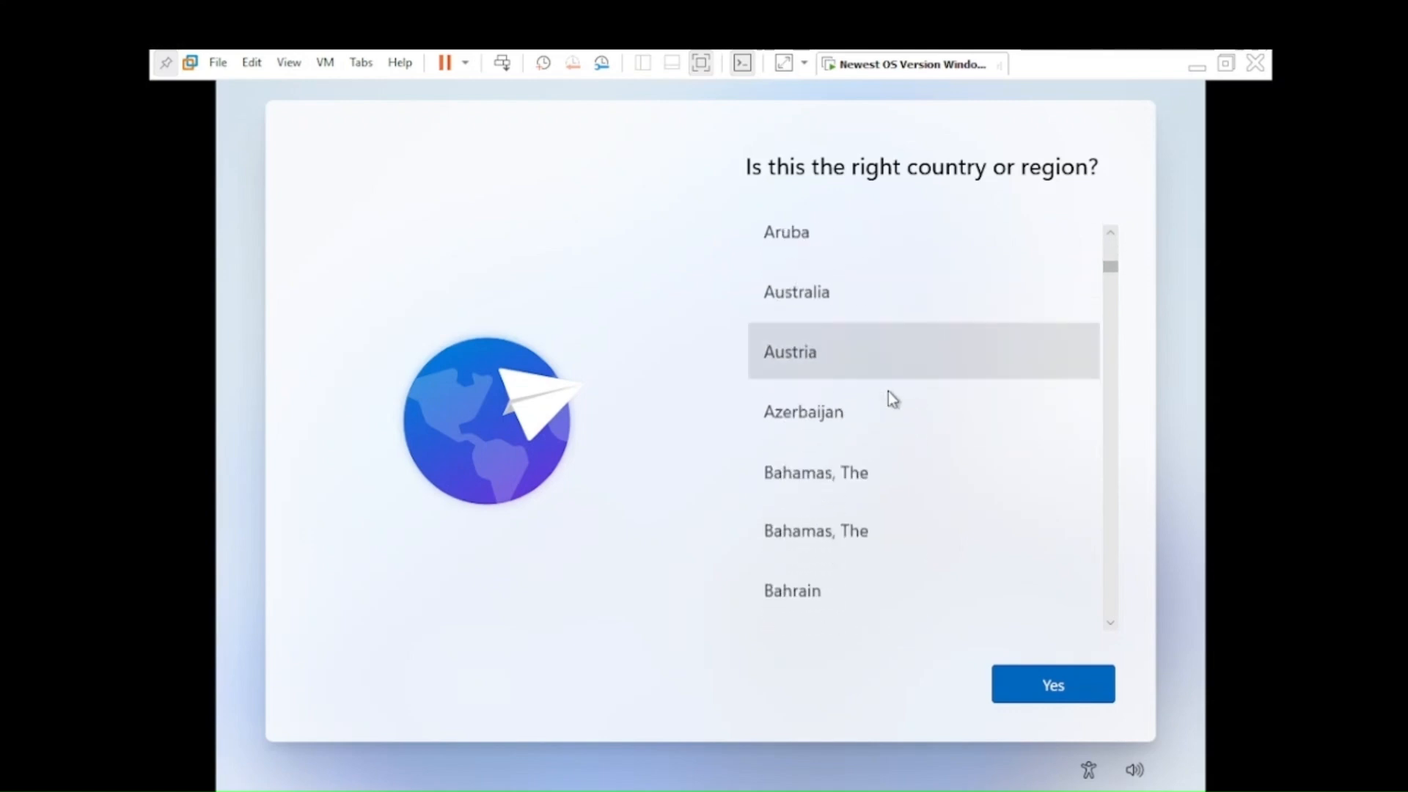
scroll(887, 427, down, 12)
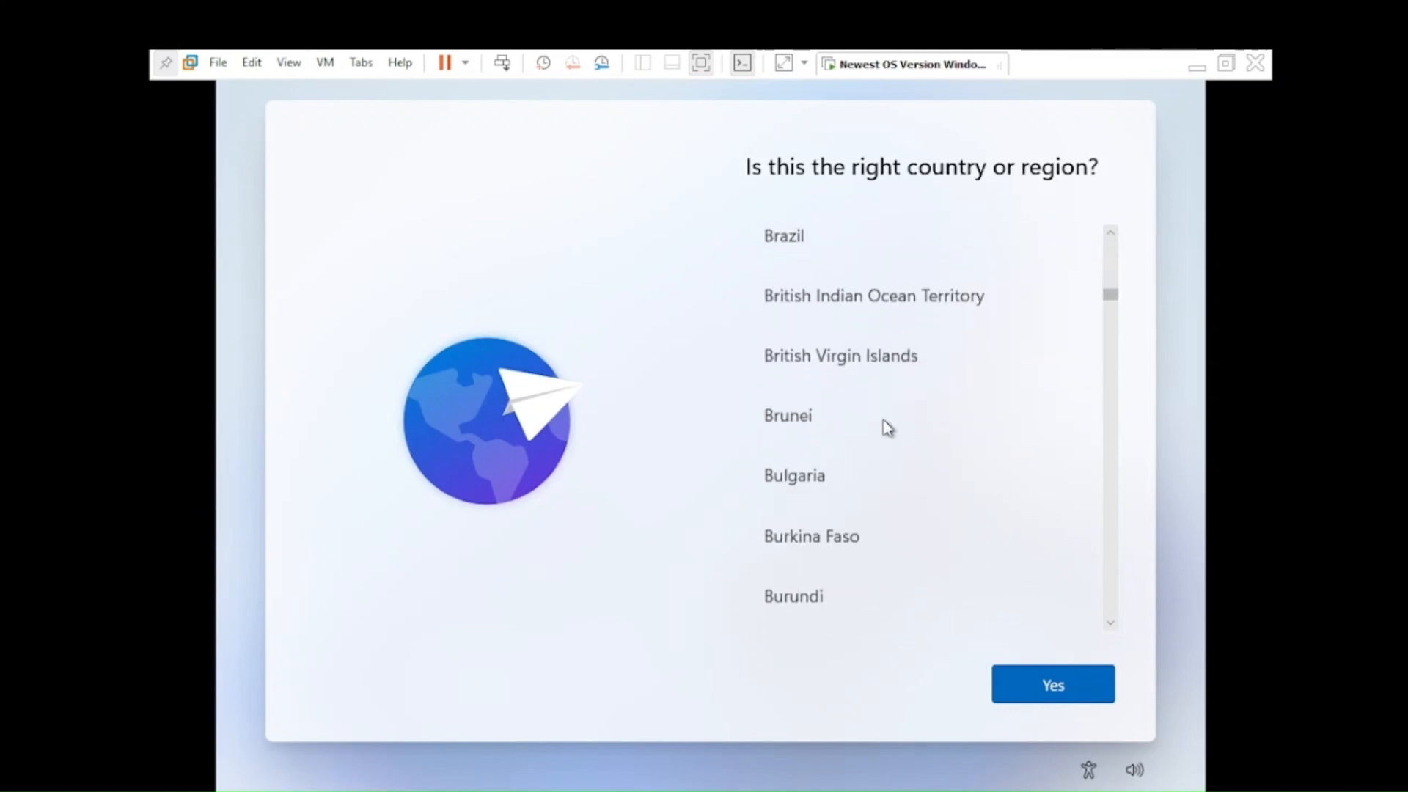
scroll(887, 427, down, 5)
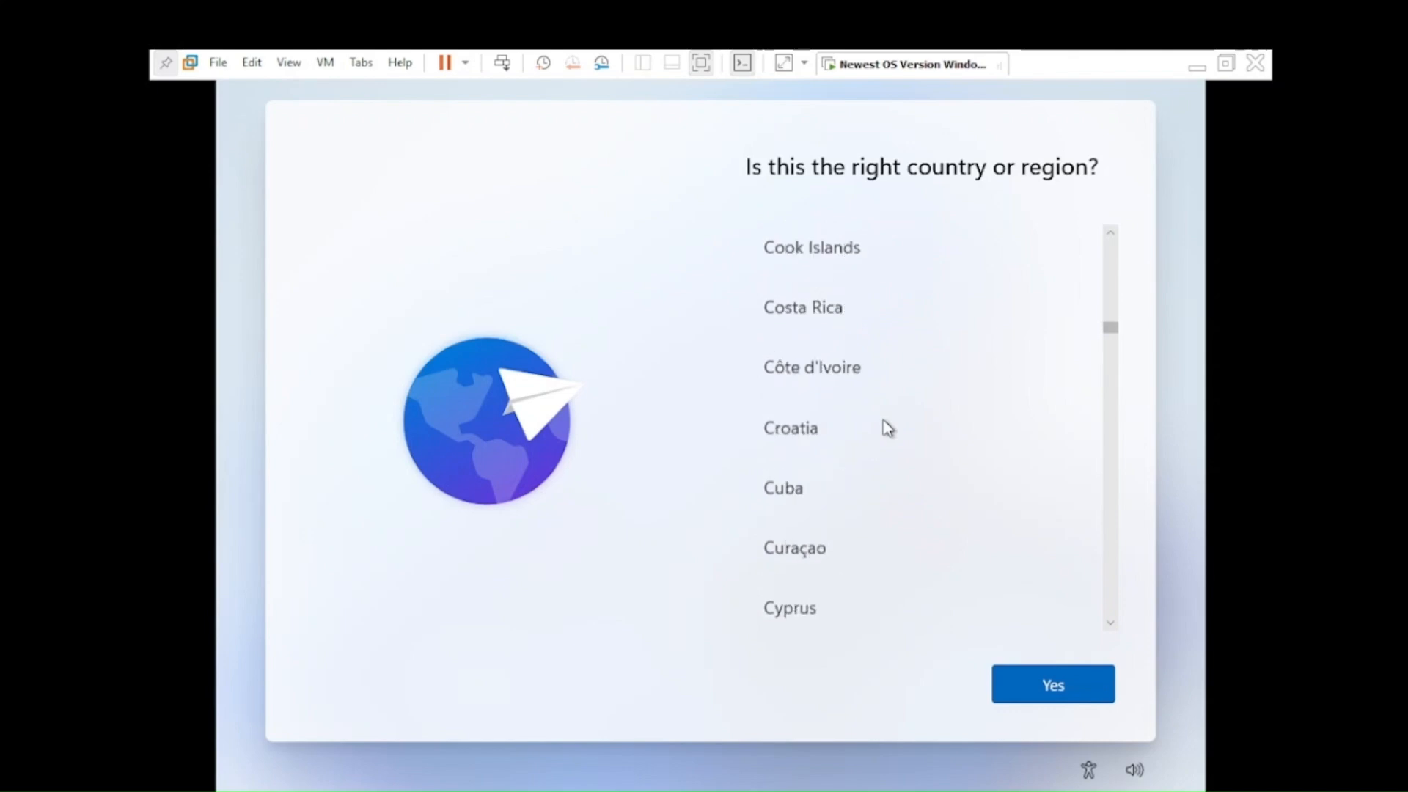
scroll(887, 427, down, 15)
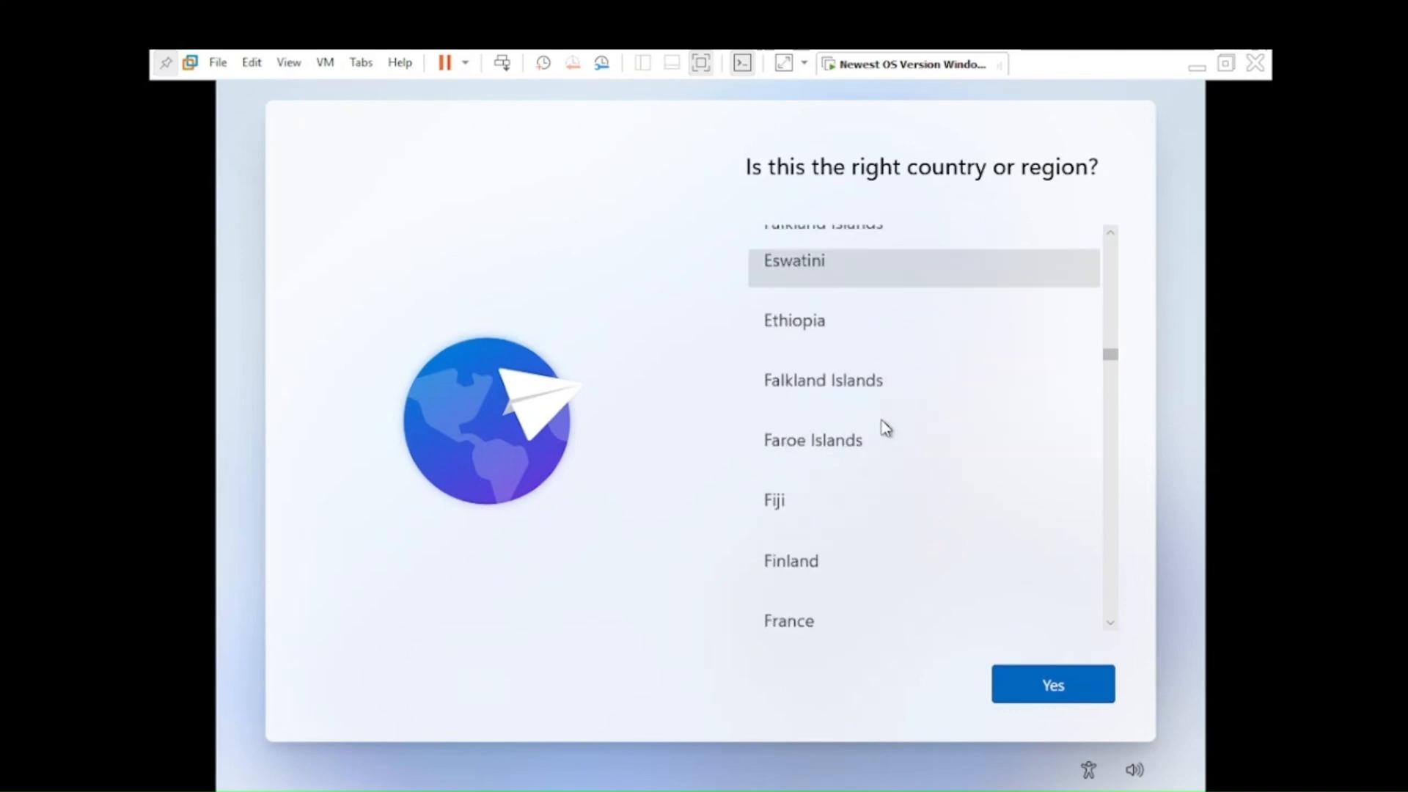
scroll(886, 432, down, 3)
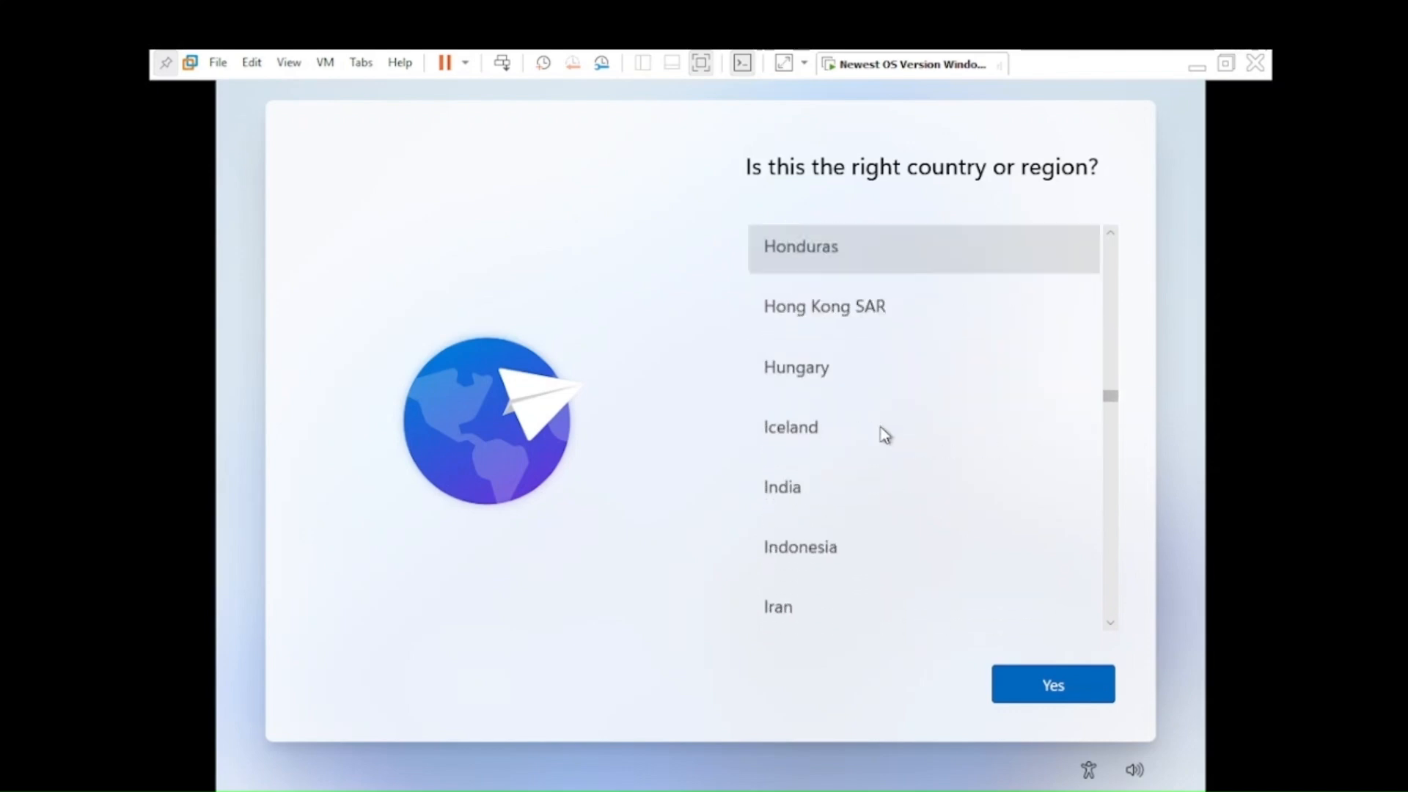
click(845, 490)
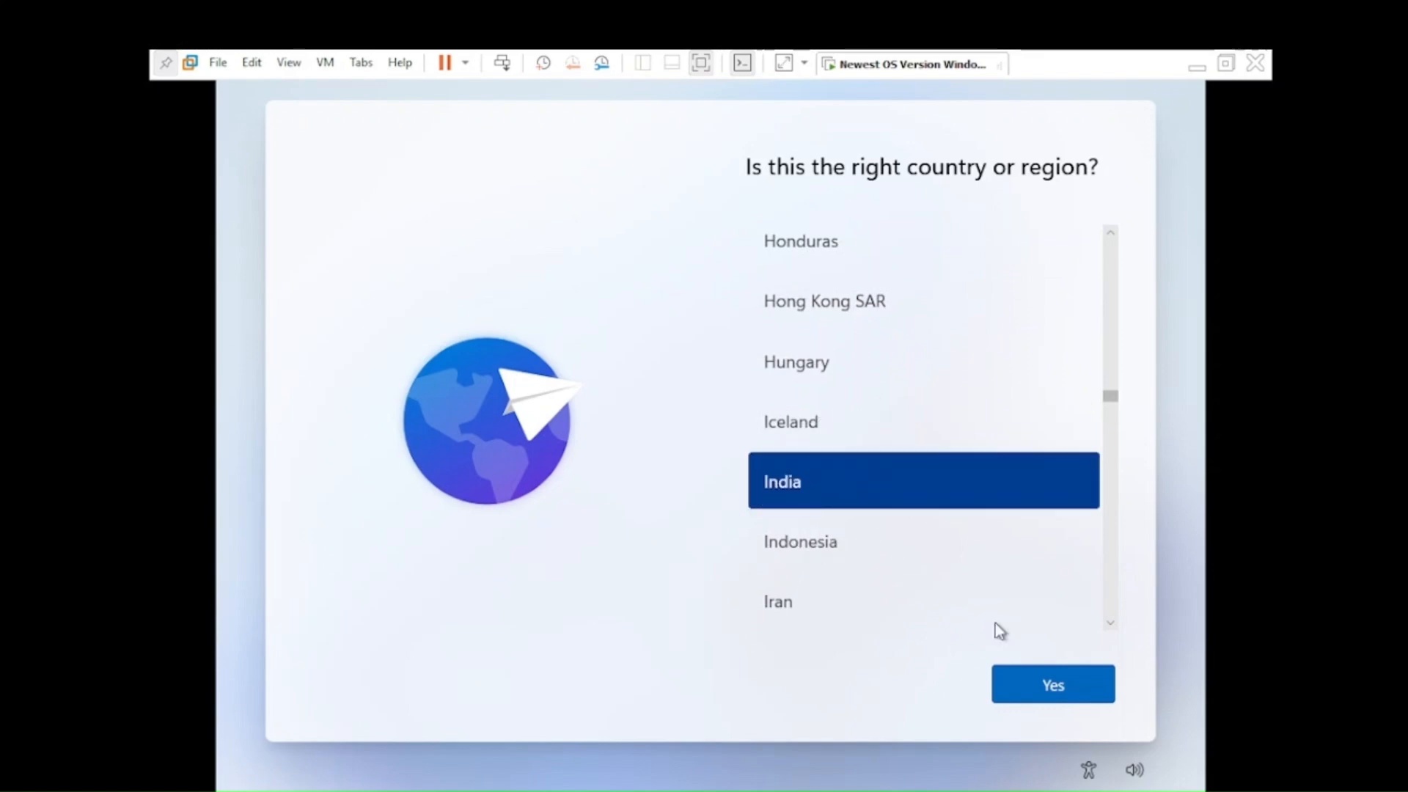
click(1035, 683)
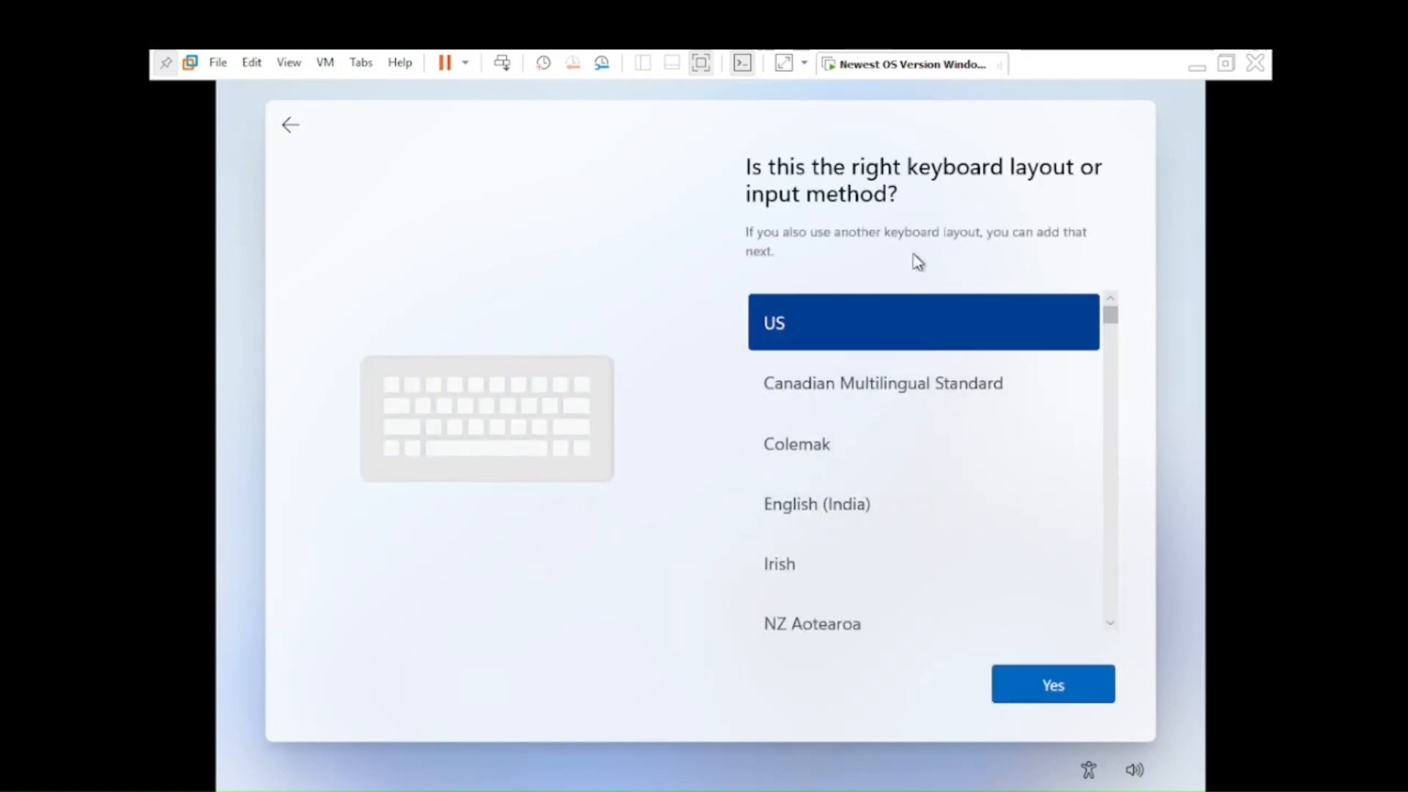
Step: Accept the US keyboard layout and skip adding a second layout
key(ctrl)
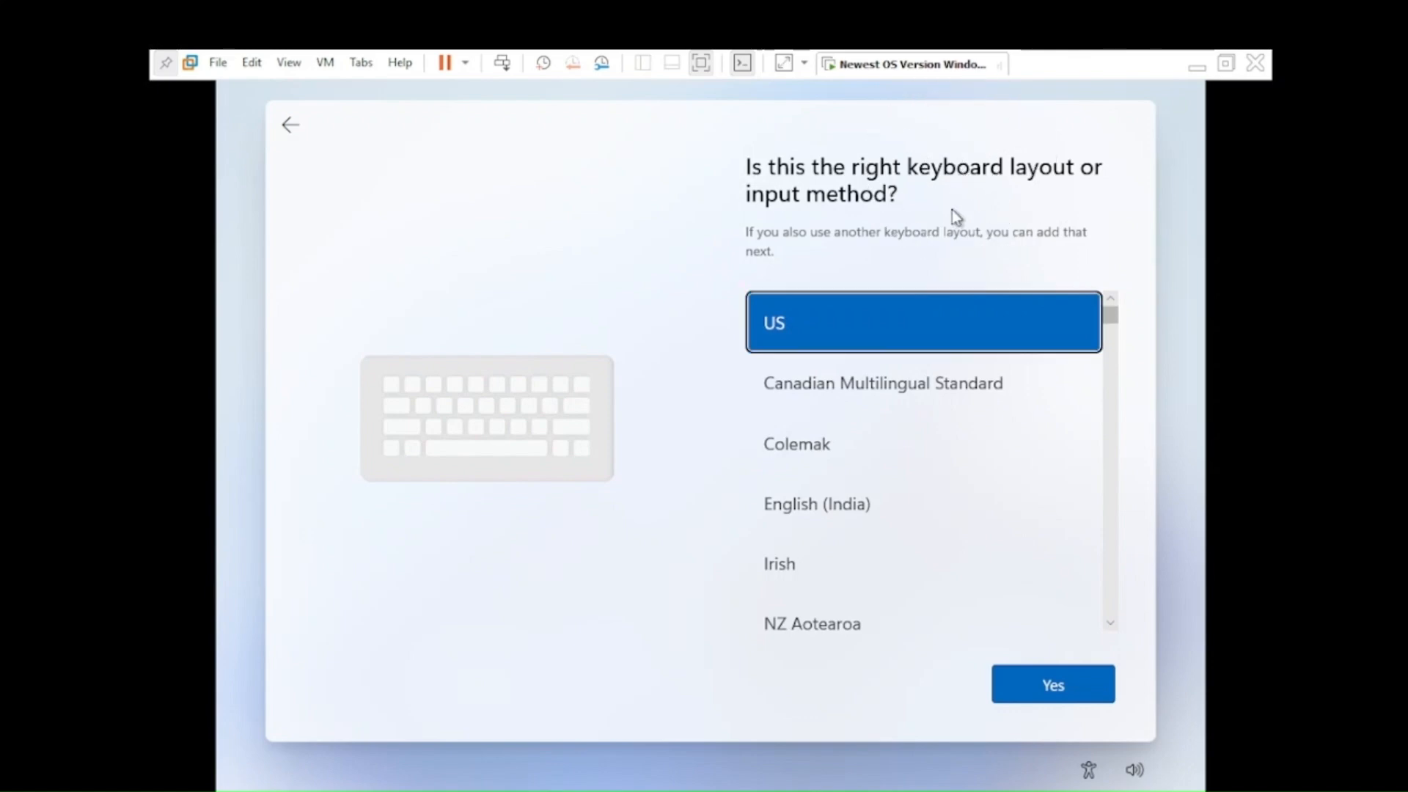
key(ctrl)
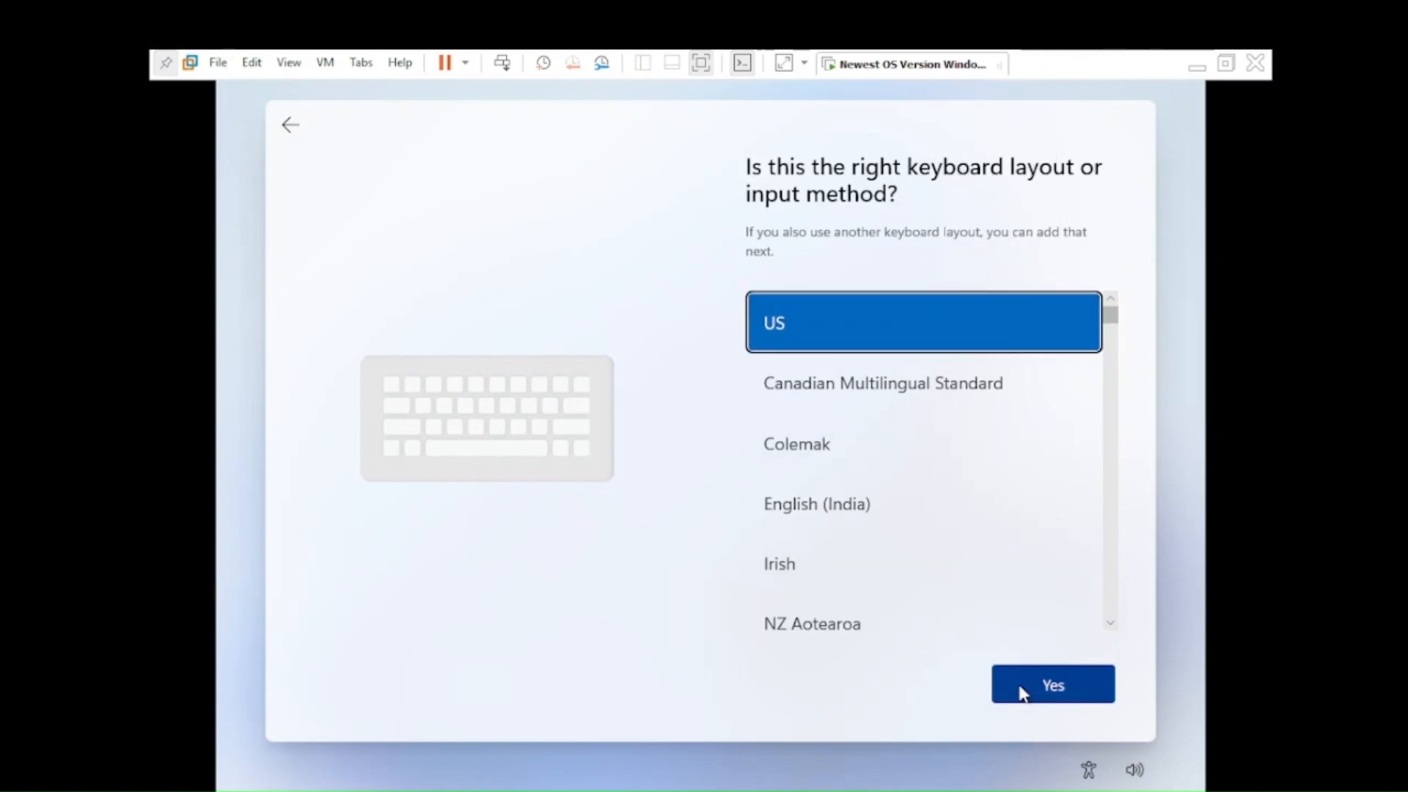
click(1023, 692)
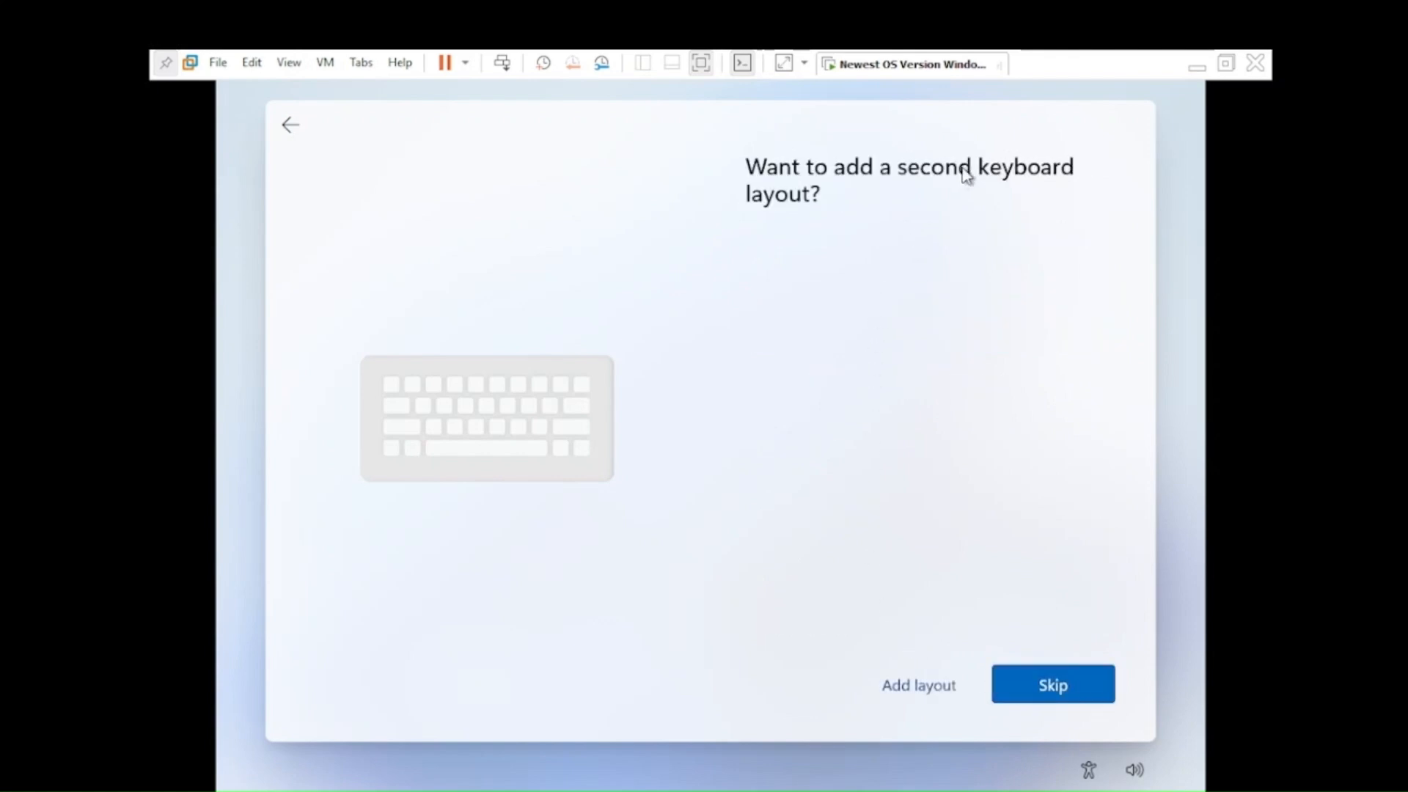
key(ctrl)
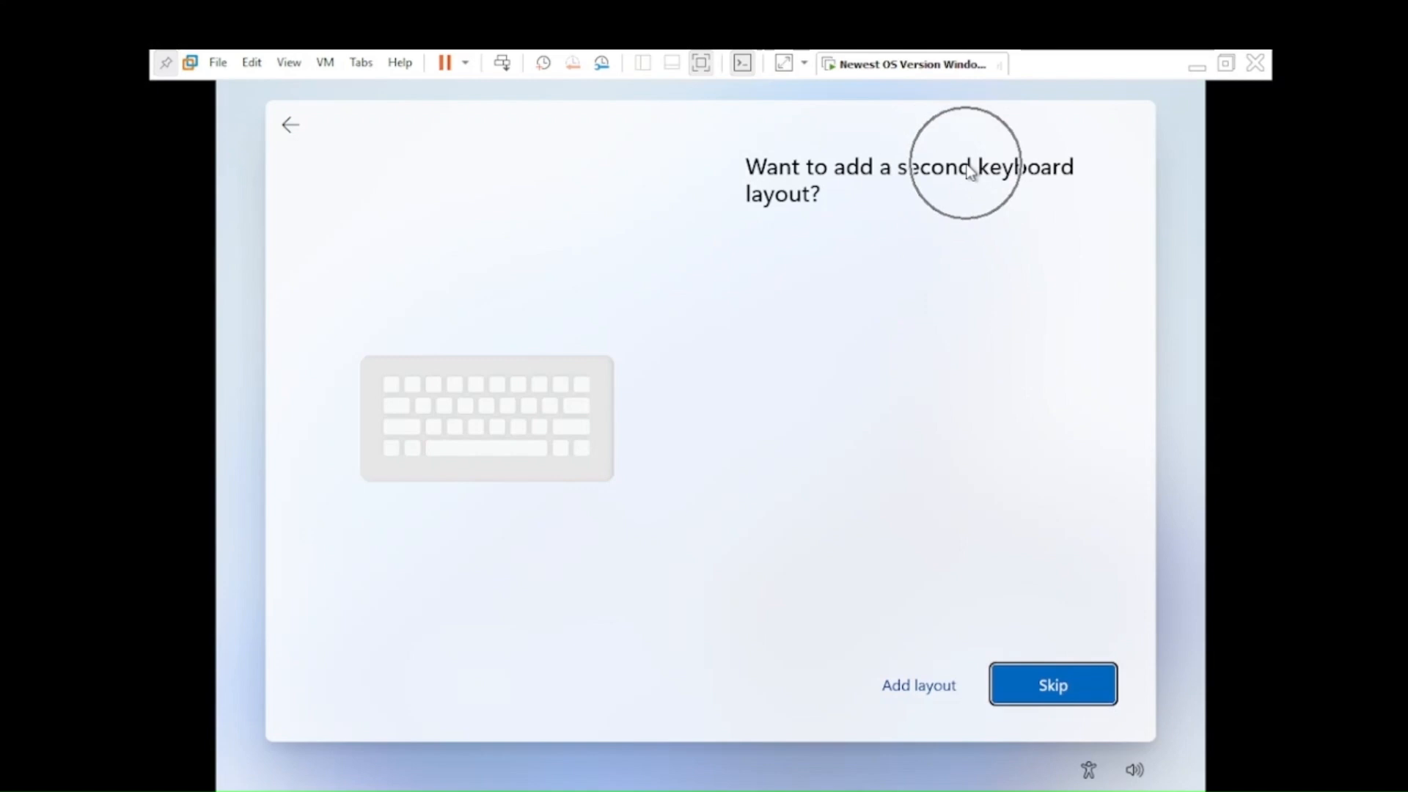
click(1035, 680)
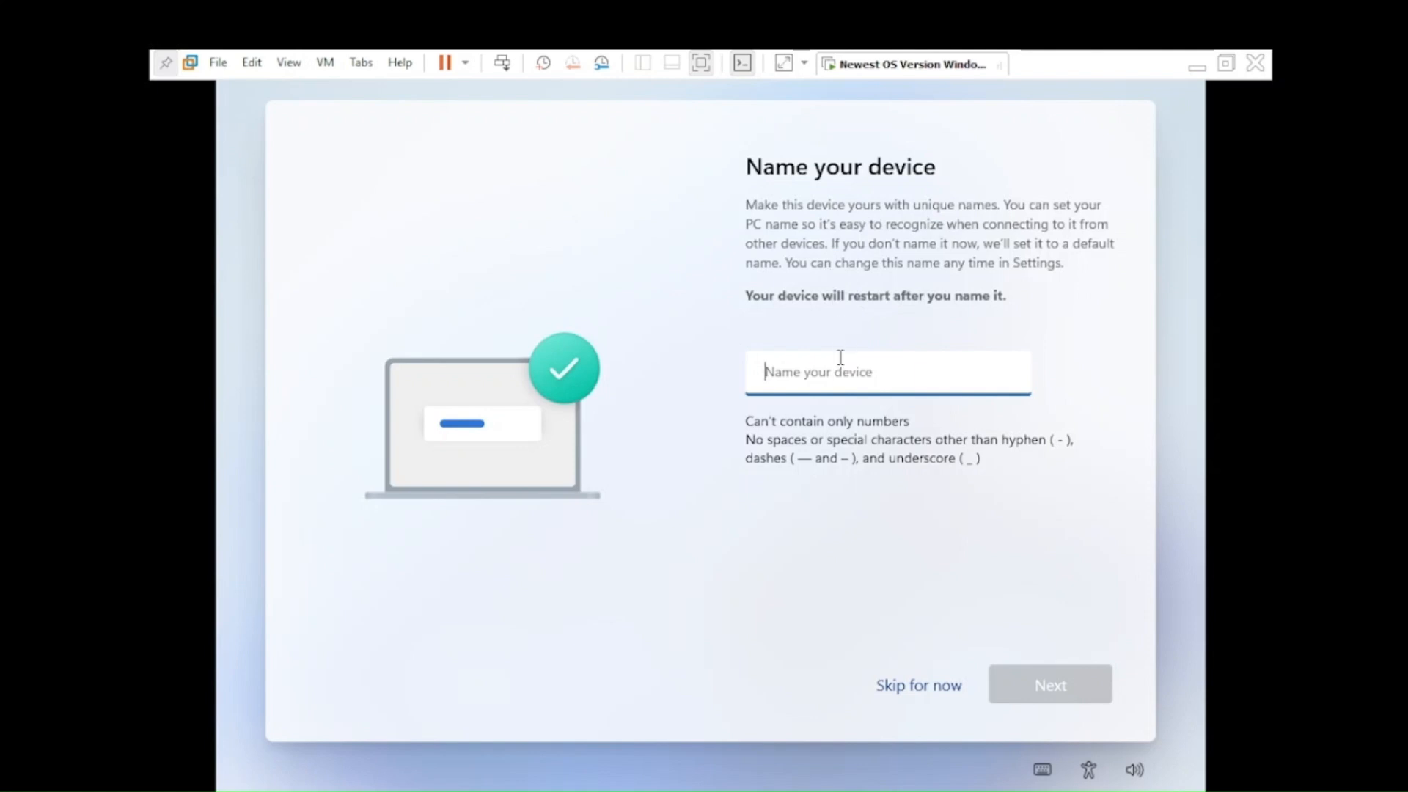
Step: Enter a device name, continue, restore full-screen view, and pick personal use setup
text(M)
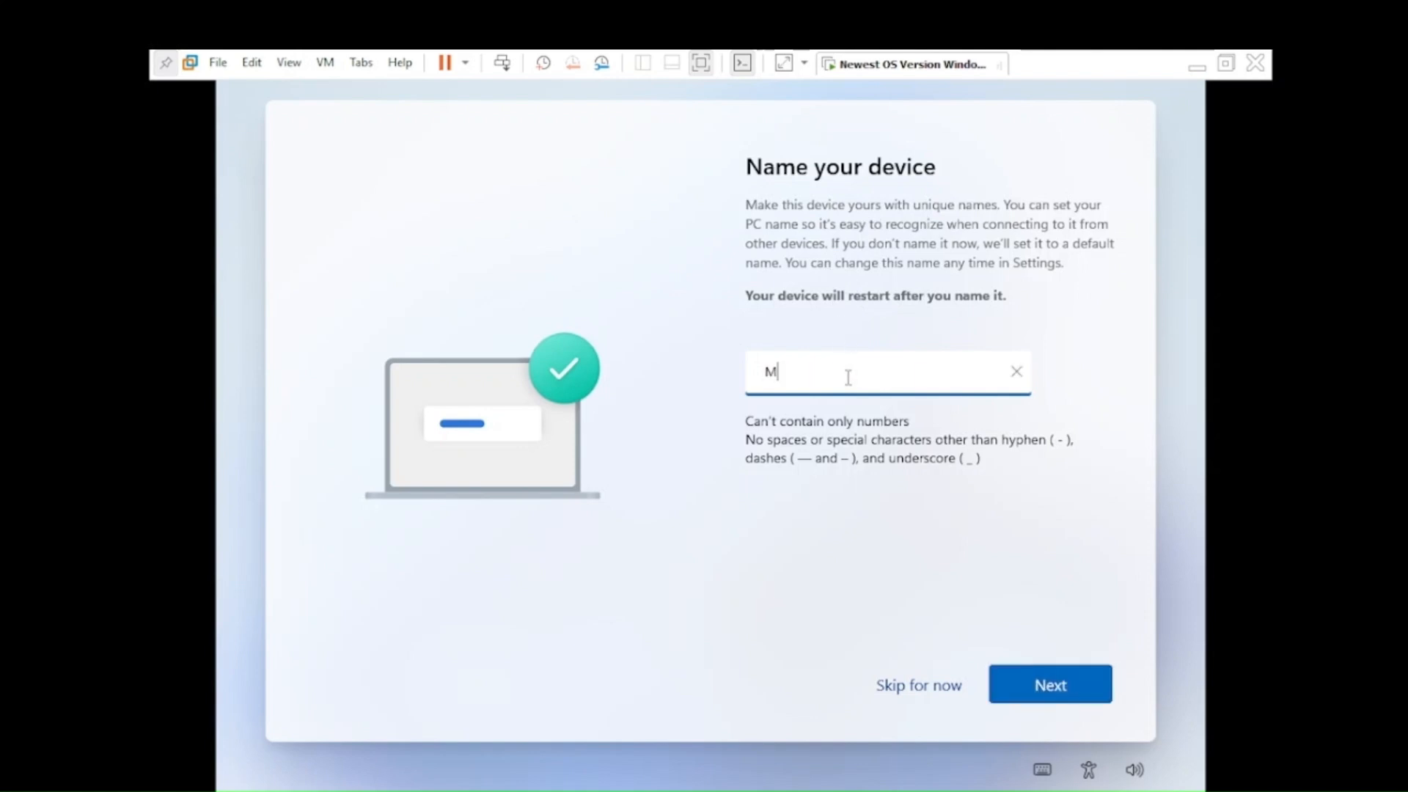
text(urali)
click(1078, 683)
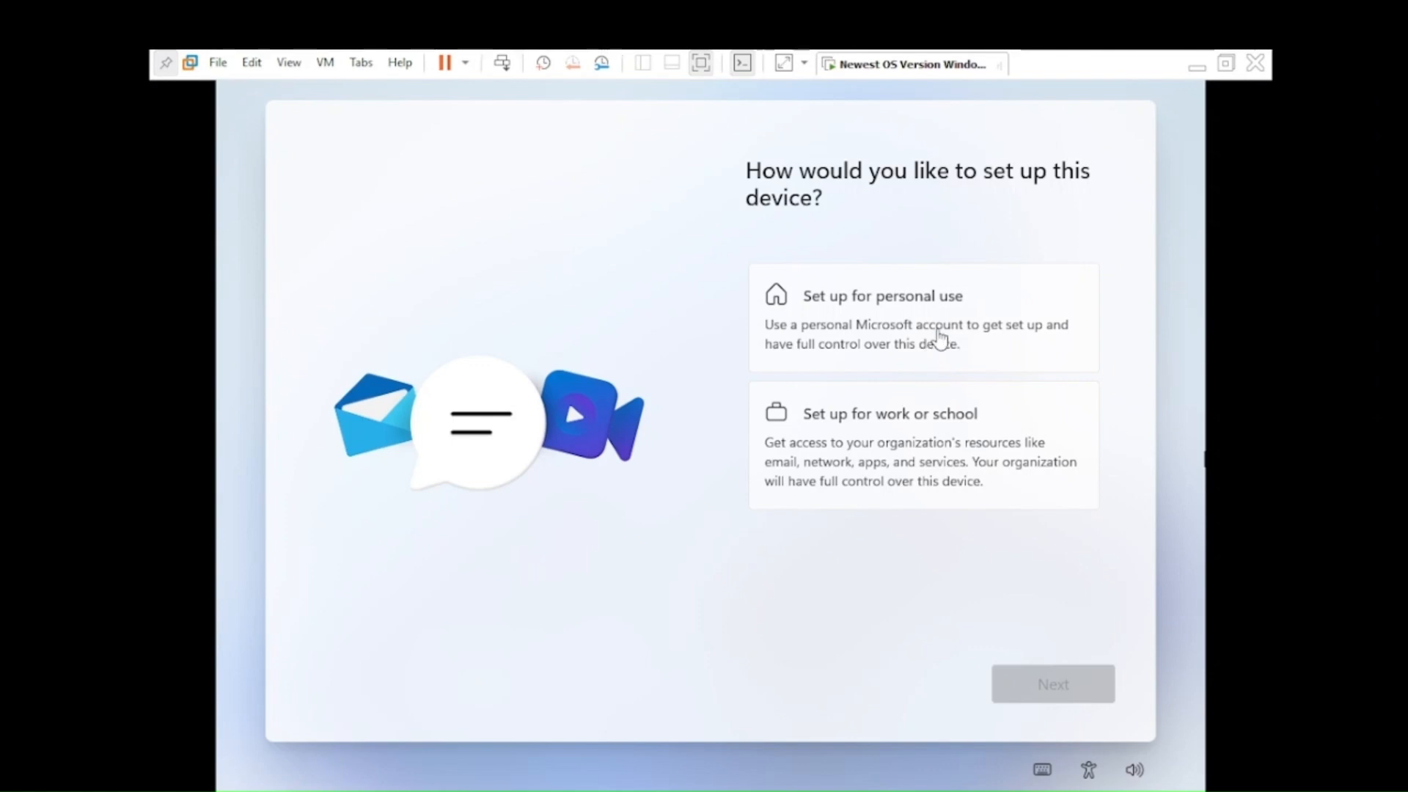
click(702, 65)
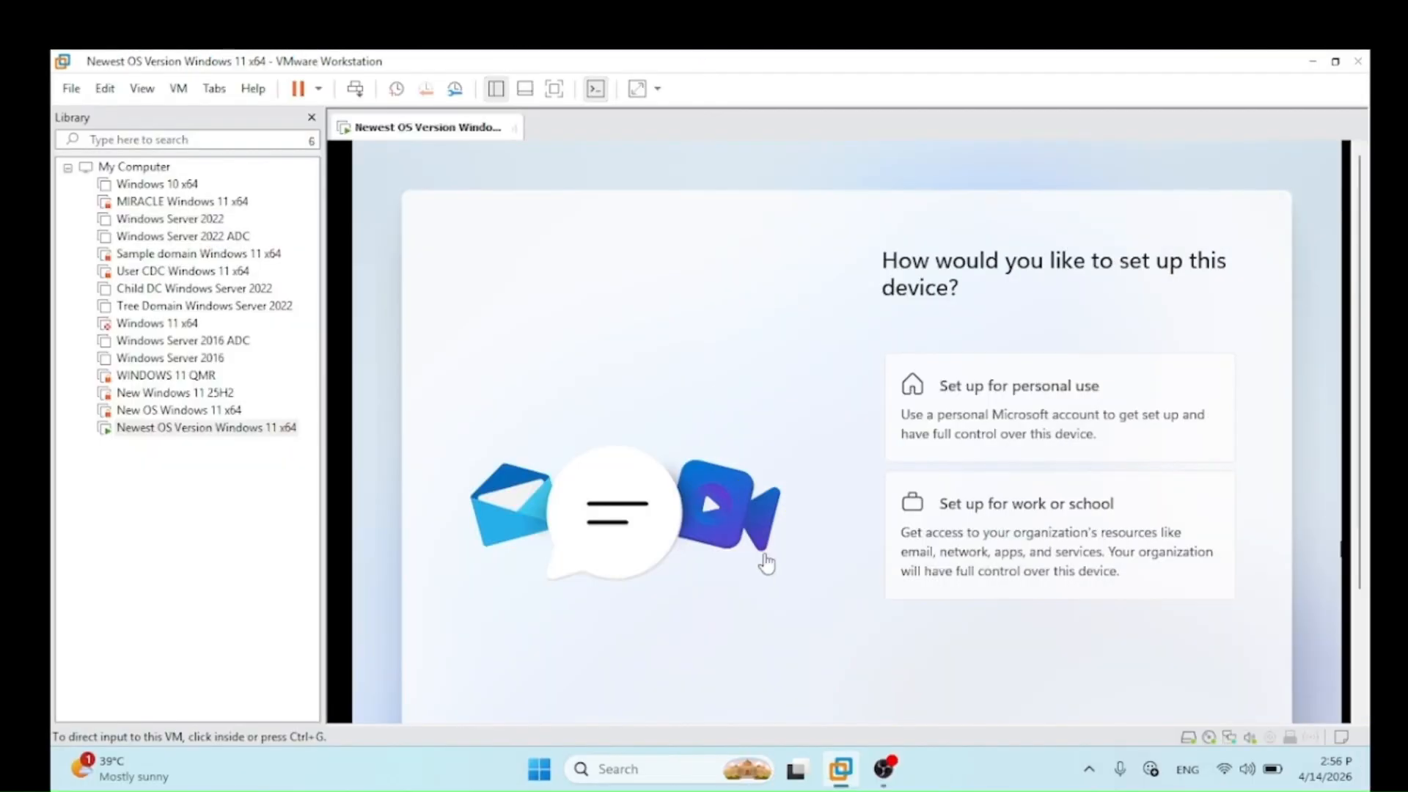
click(554, 89)
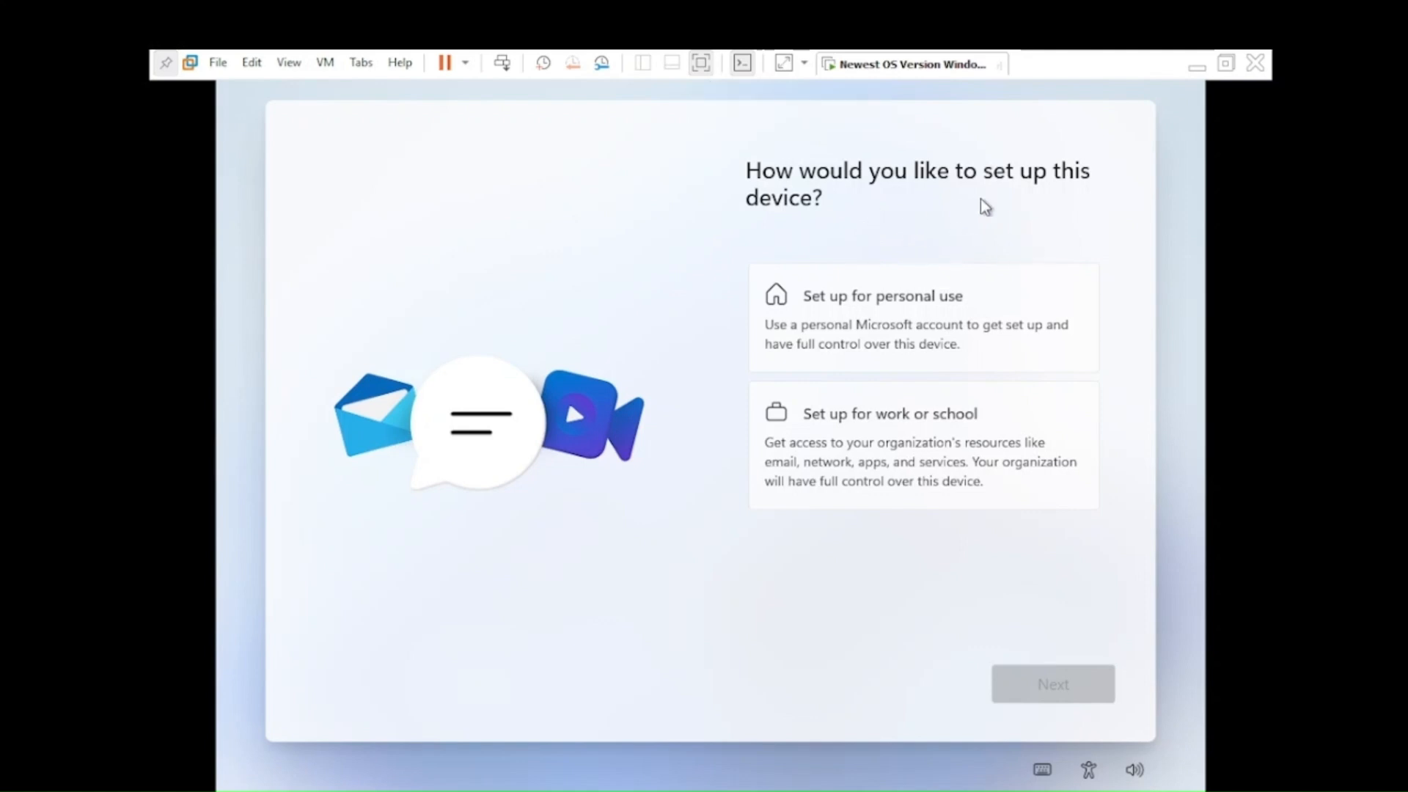
click(873, 310)
Step: Select Set up for personal use and continue past the update check
key(ctrl)
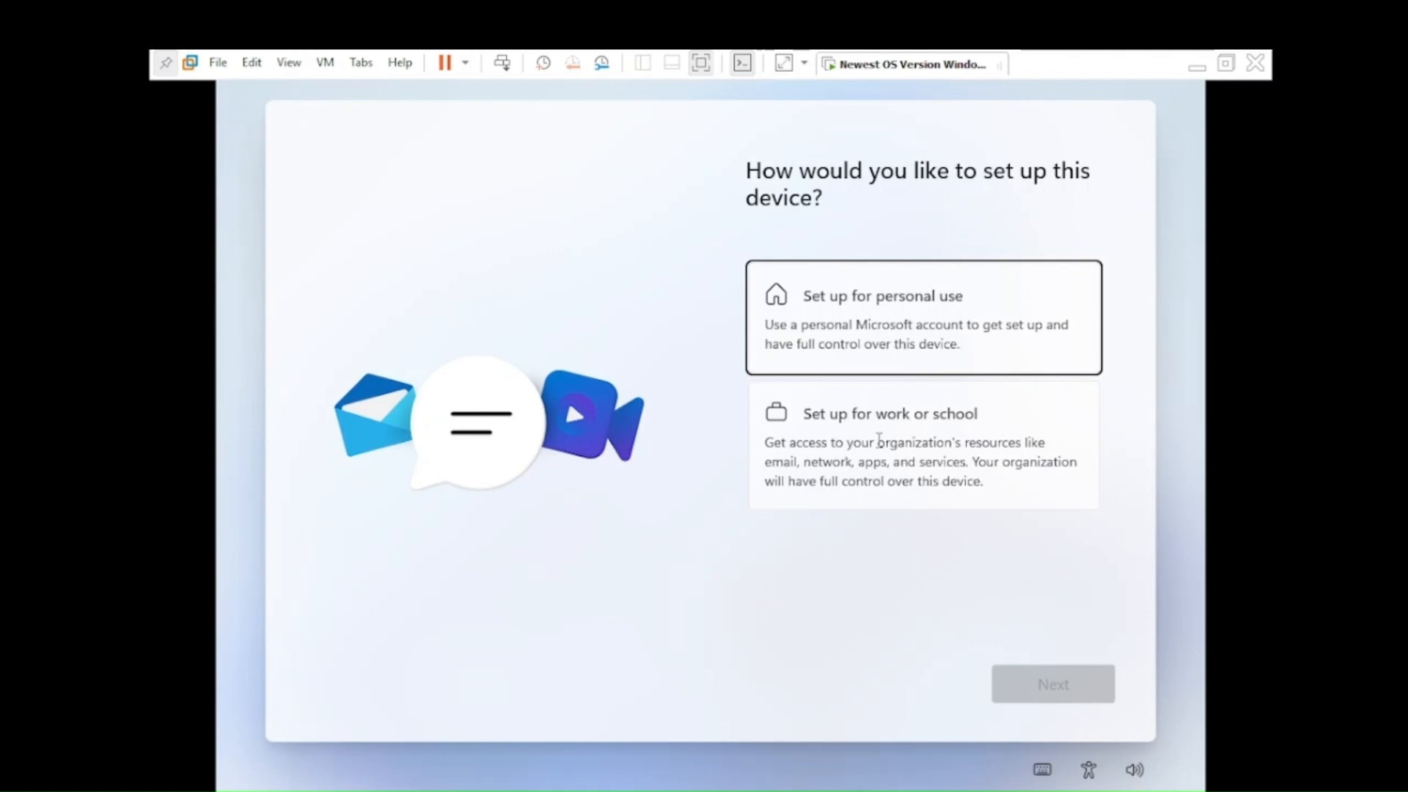
key(ctrl)
key(ctrl)
click(886, 312)
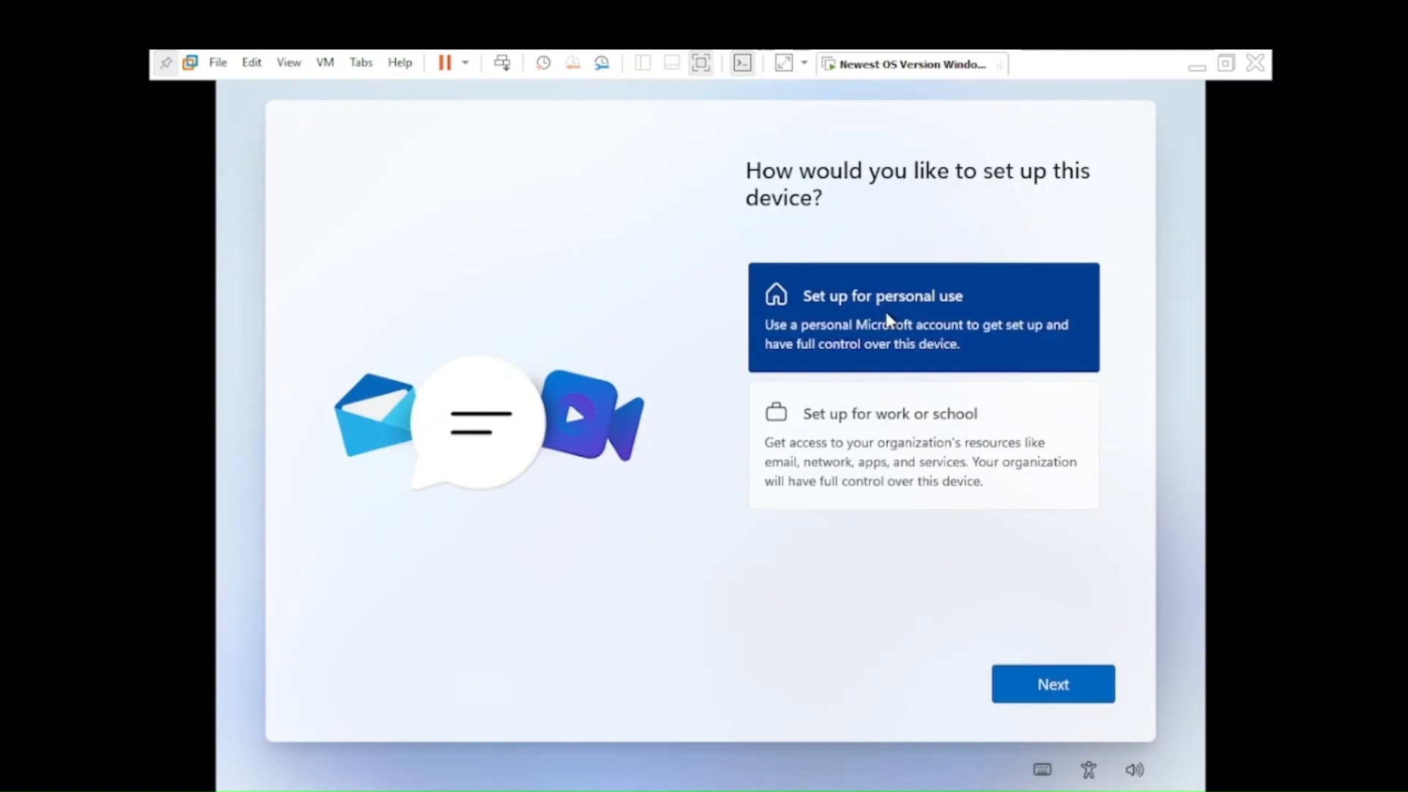
click(1080, 686)
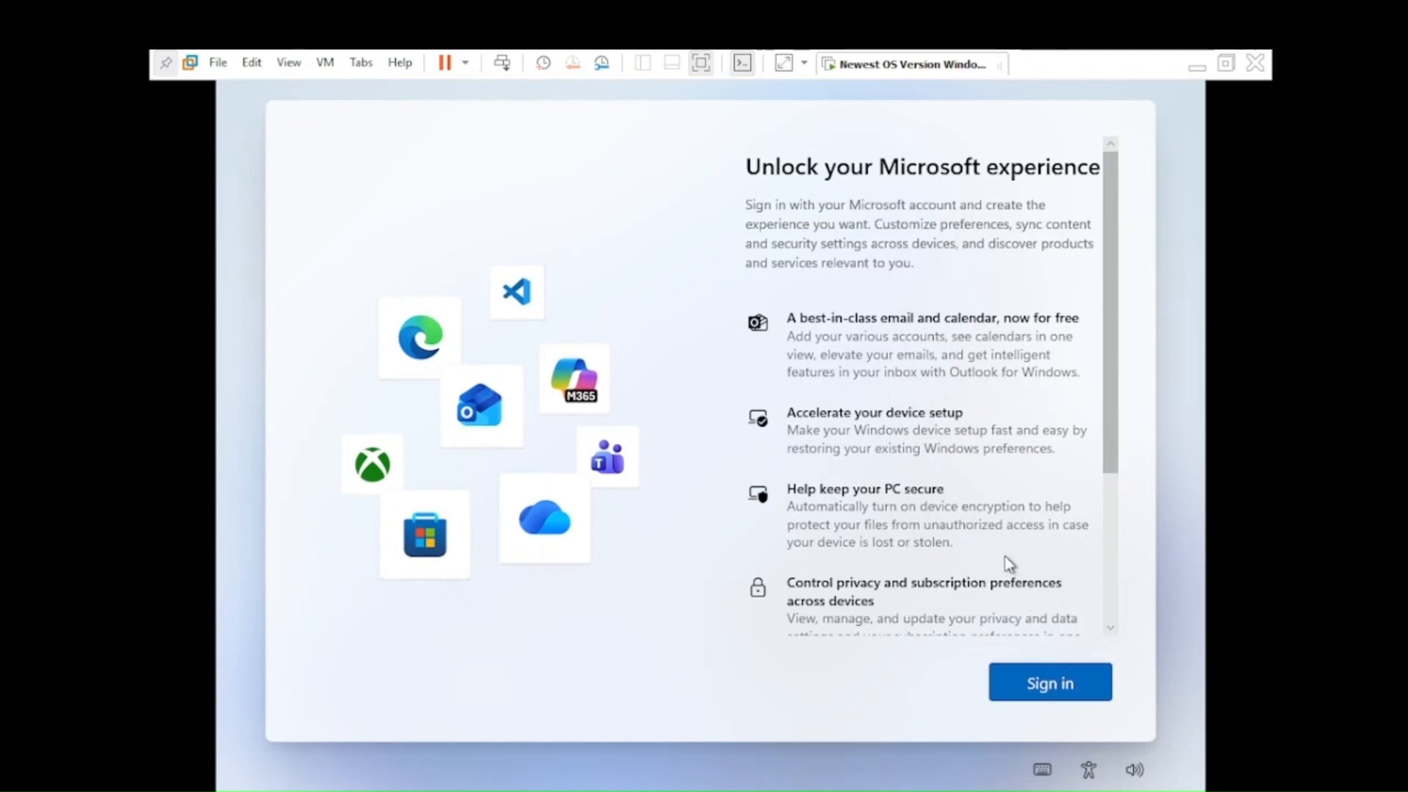
Step: Review the Microsoft account benefits list, choose Sign in, and refocus the VM
scroll(1004, 555, down, 3)
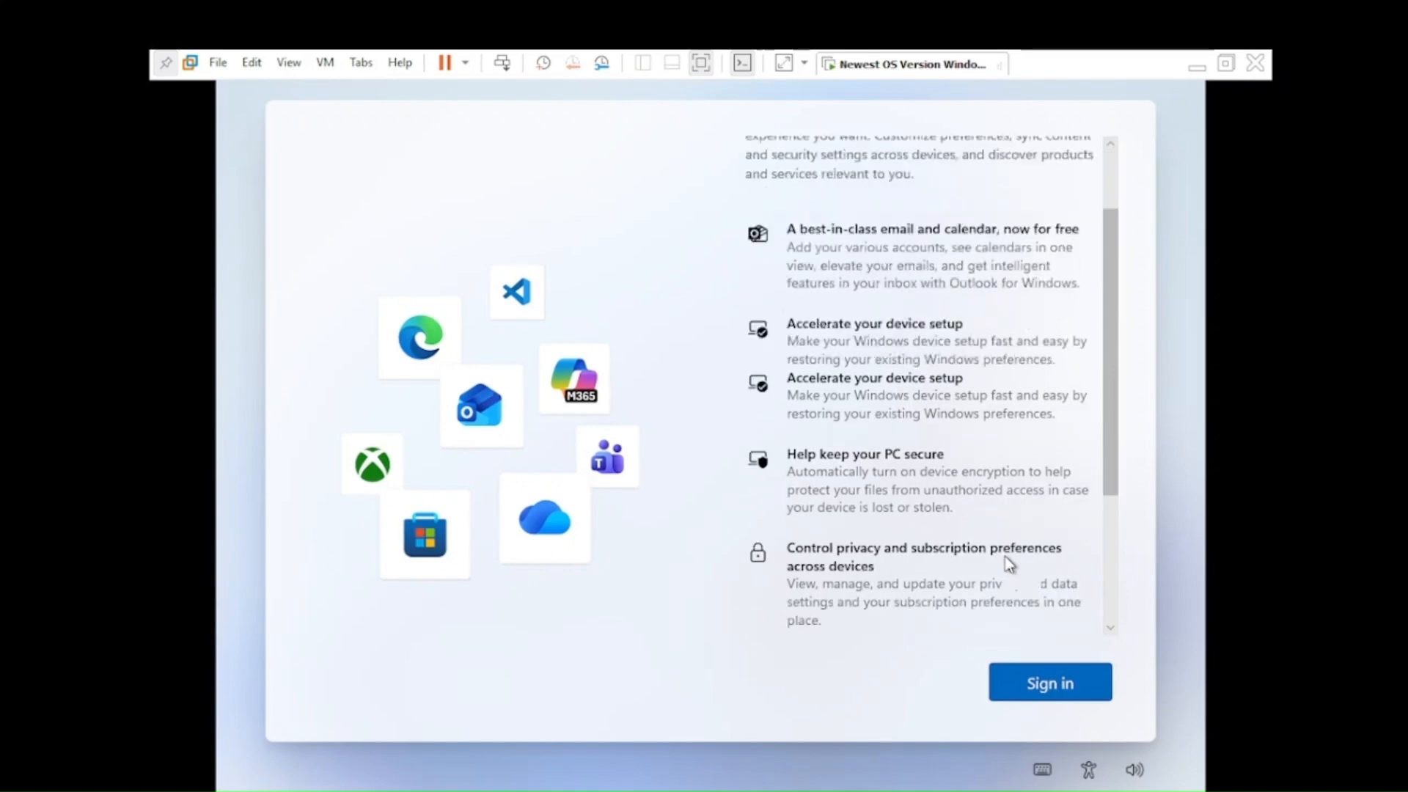
click(1038, 684)
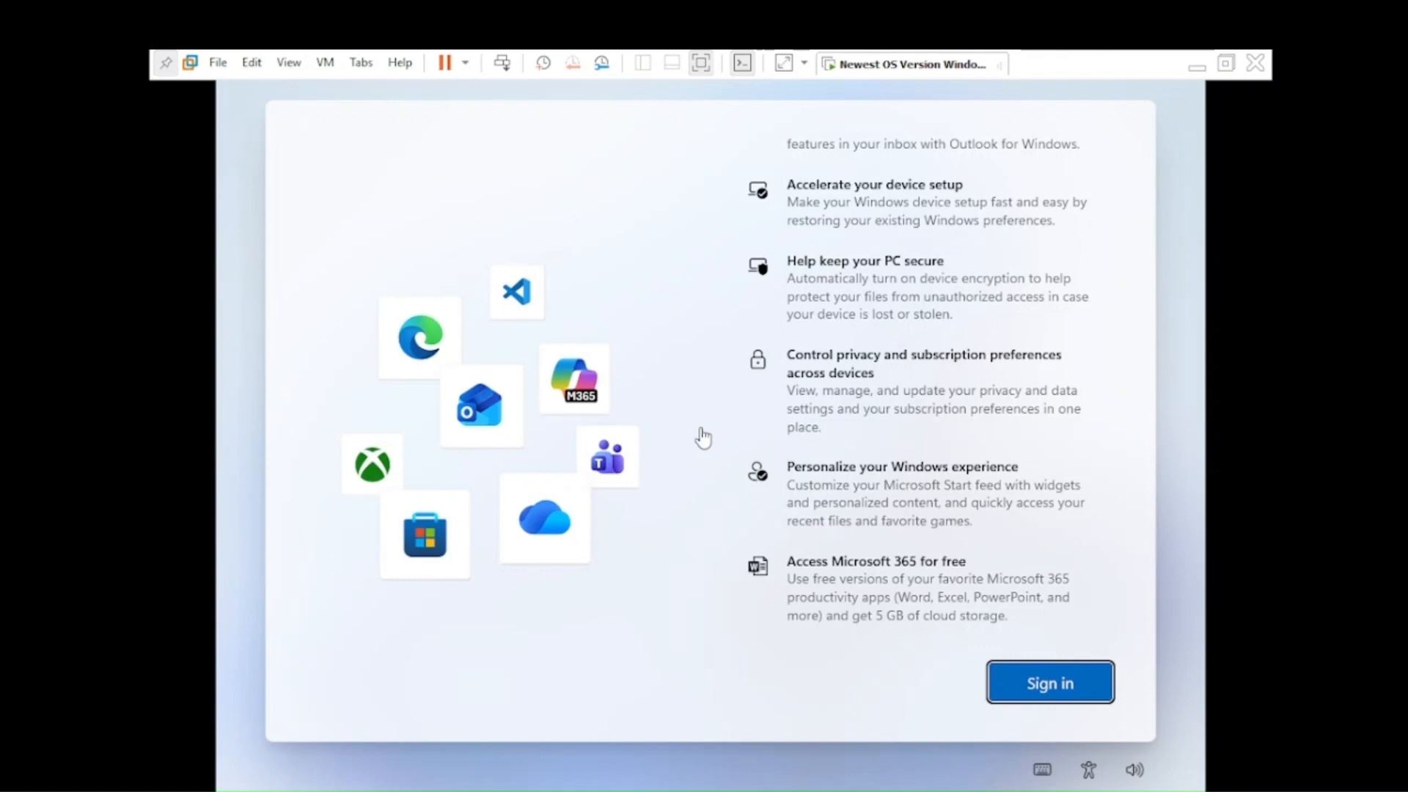
key(alt)
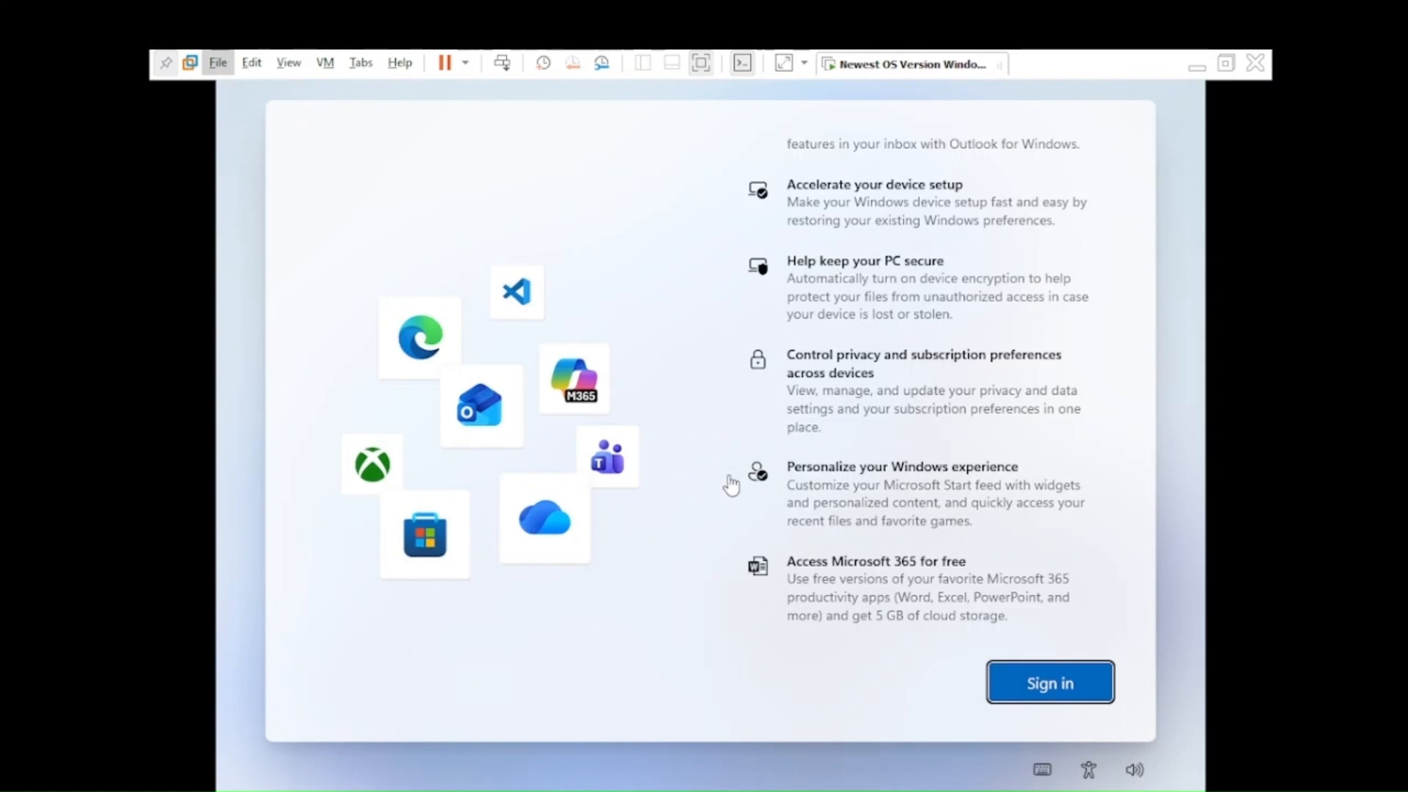
click(702, 498)
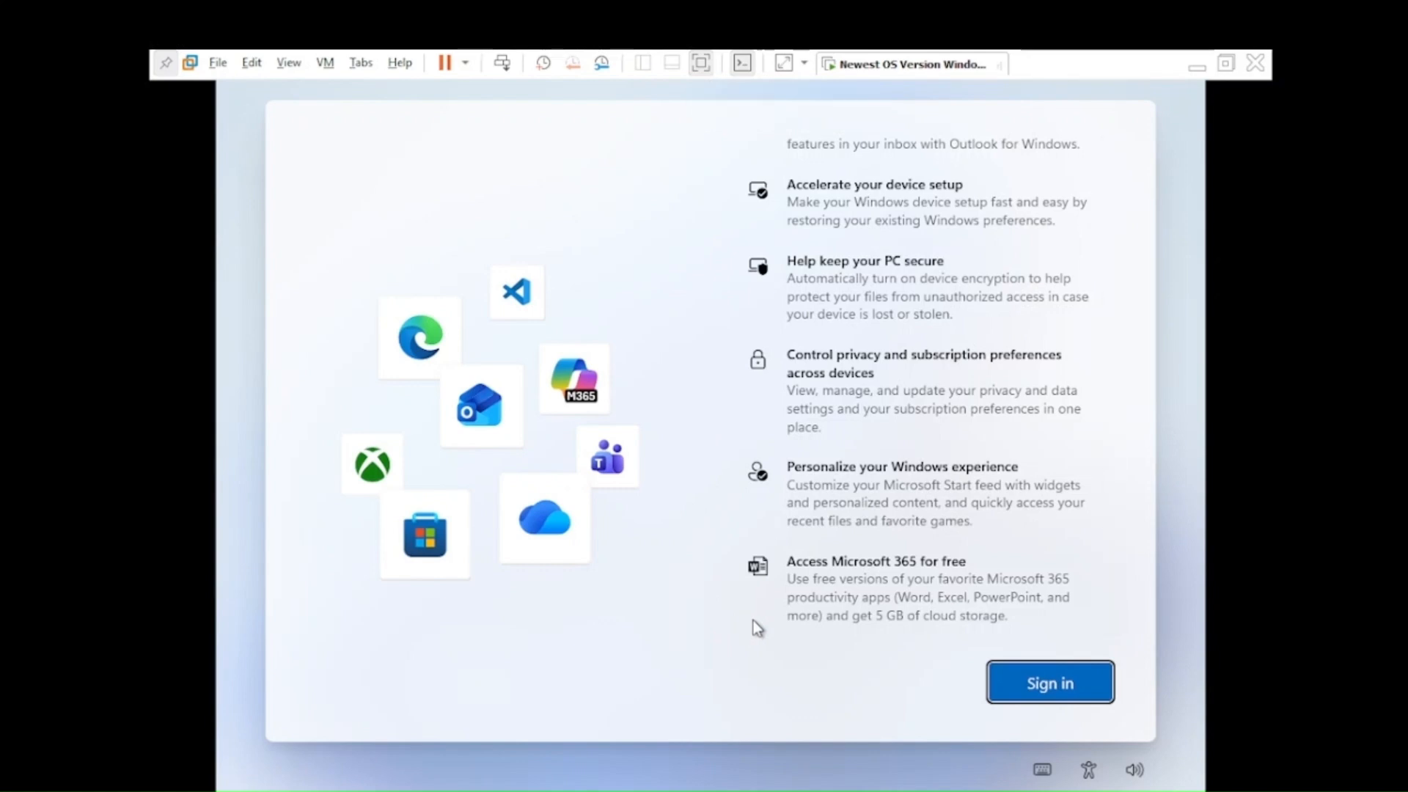
Step: Open a Shift+F10 command prompt, enlarge its text, and run start ms-cxh:localonly
key(shift+F10)
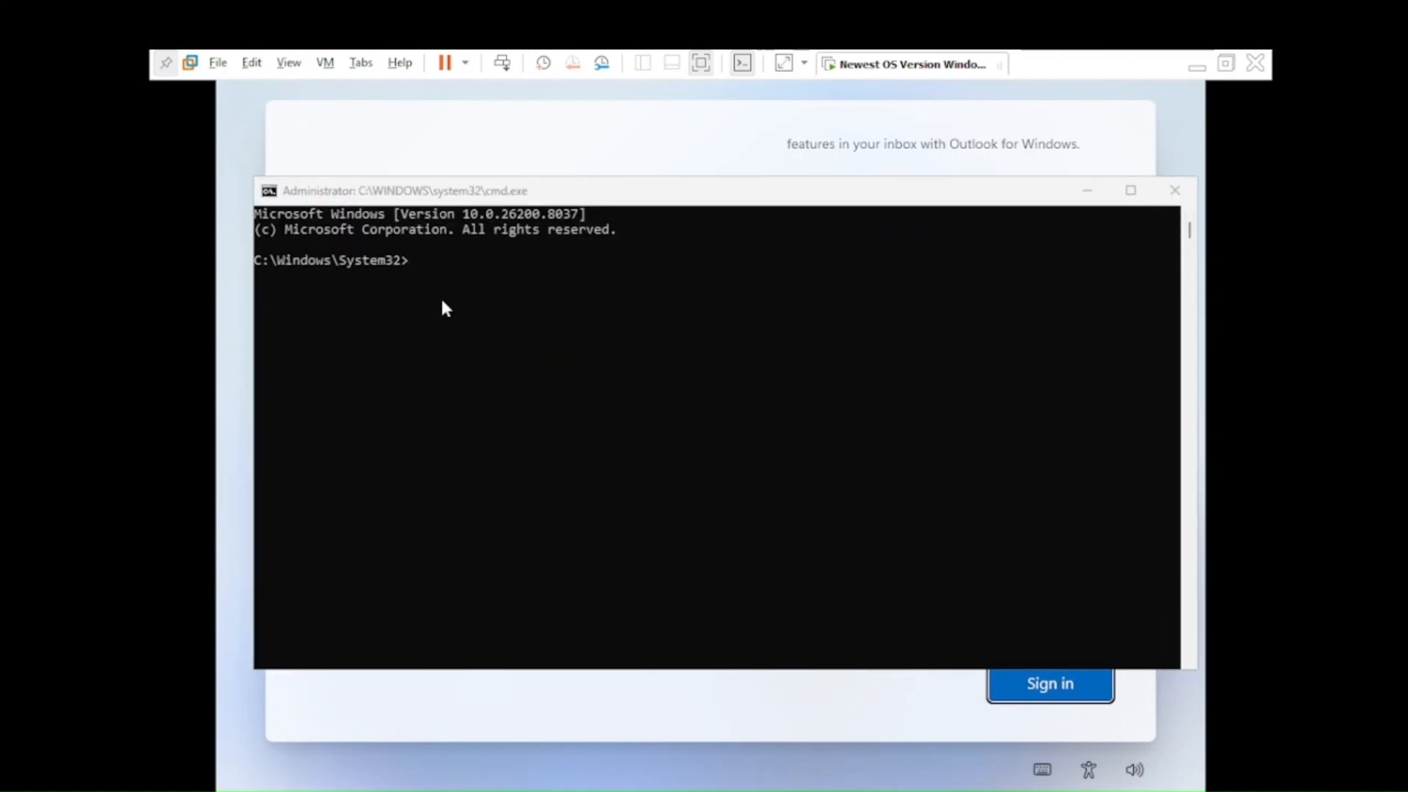
scroll(442, 301, up, 8)
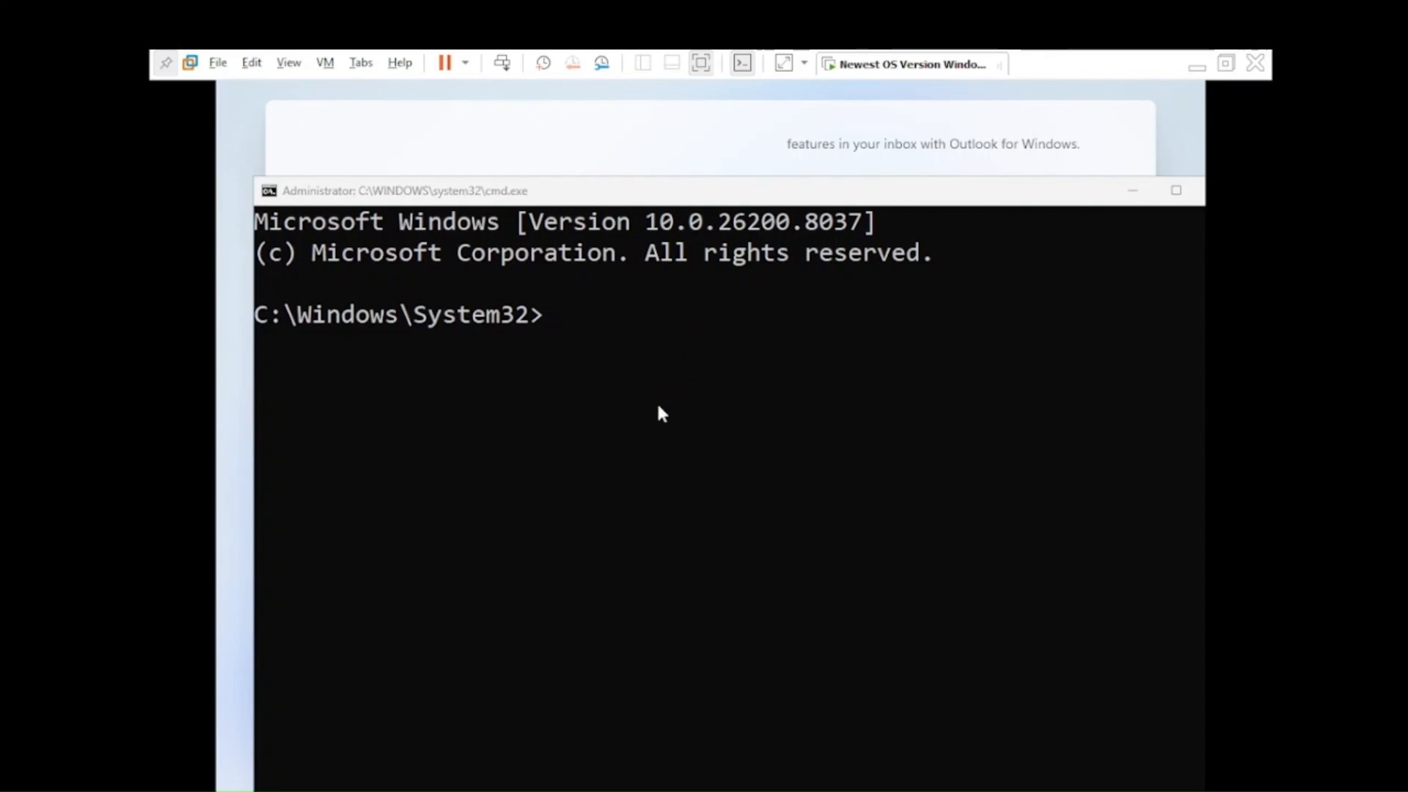
ctrl+scroll(659, 414, up, 4)
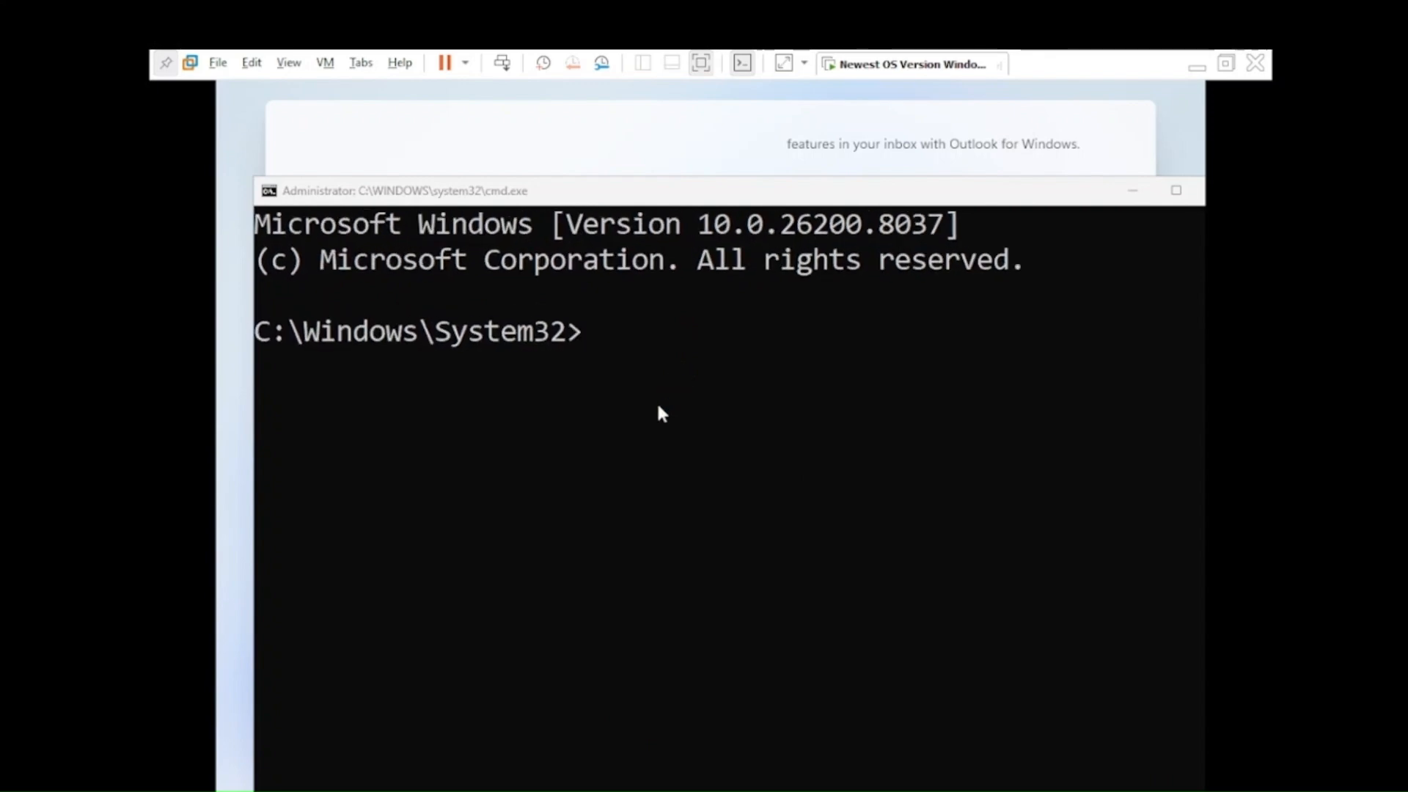
click(656, 349)
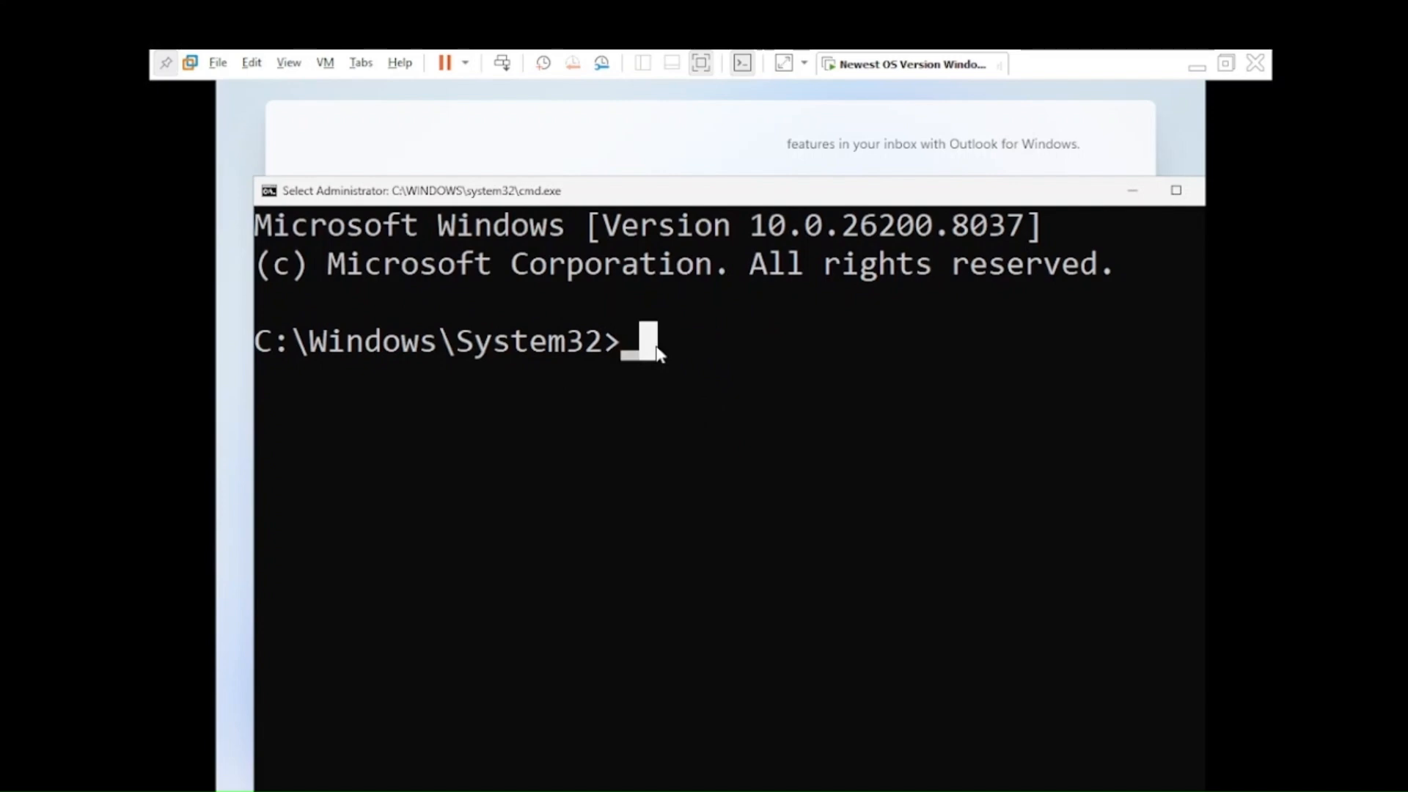
text(star)
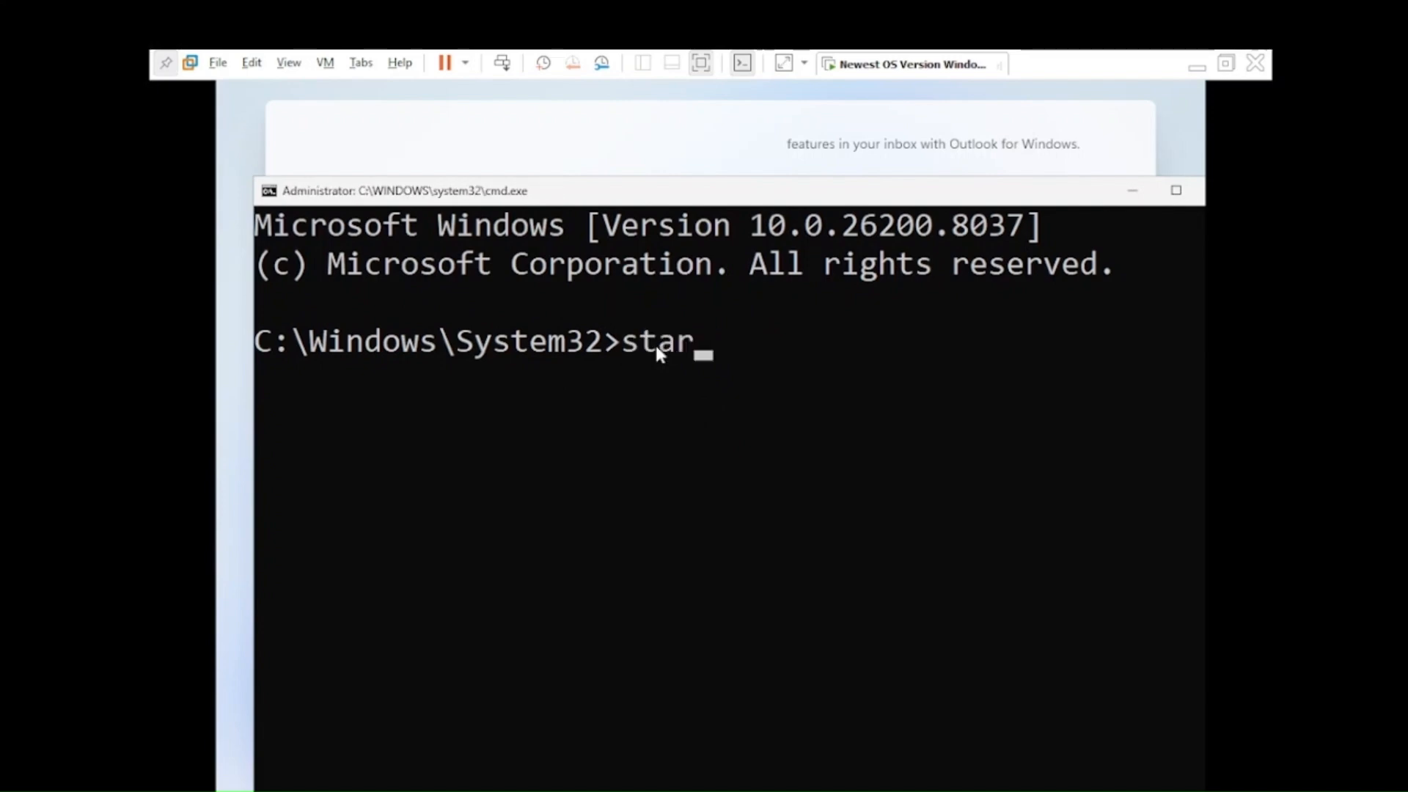
text(t ms)
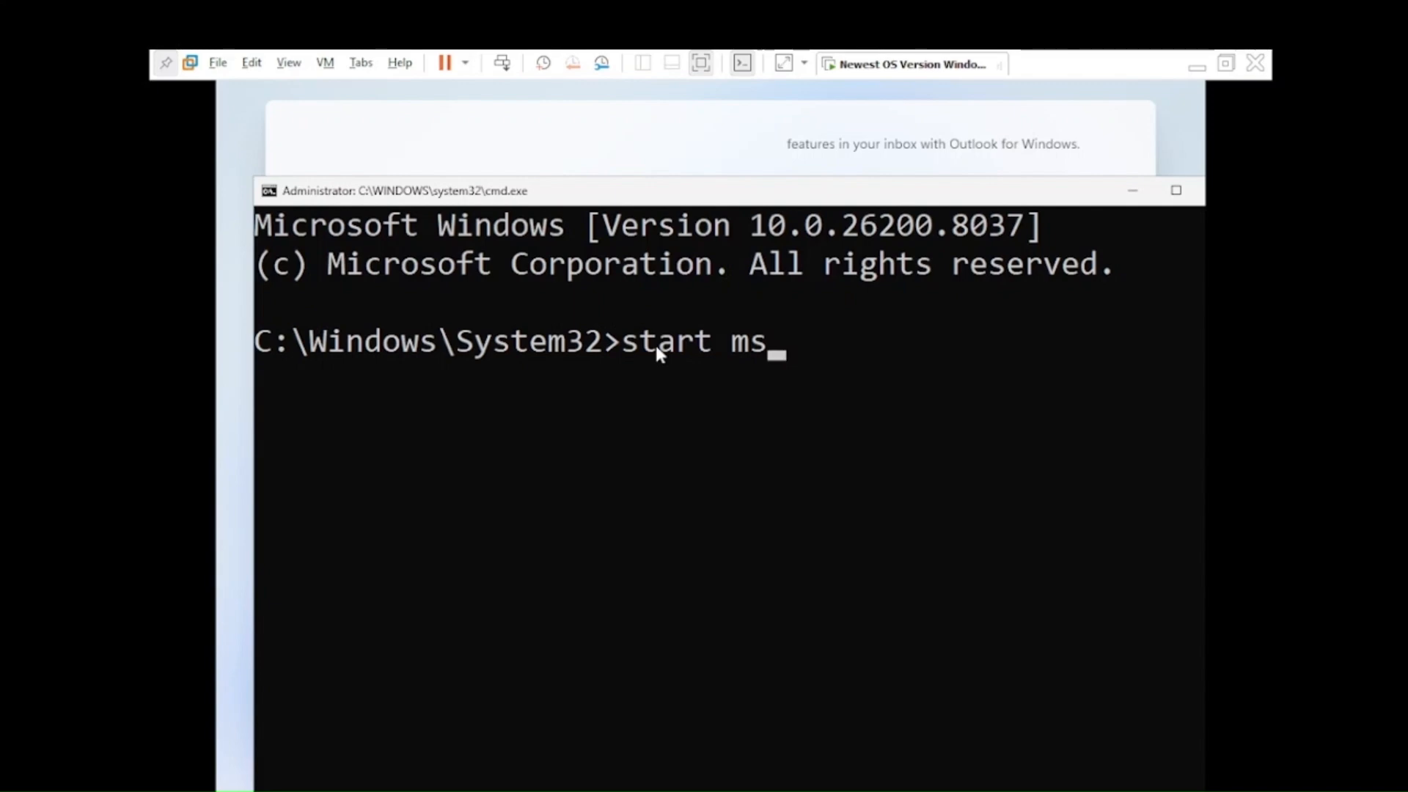
text(-cxh)
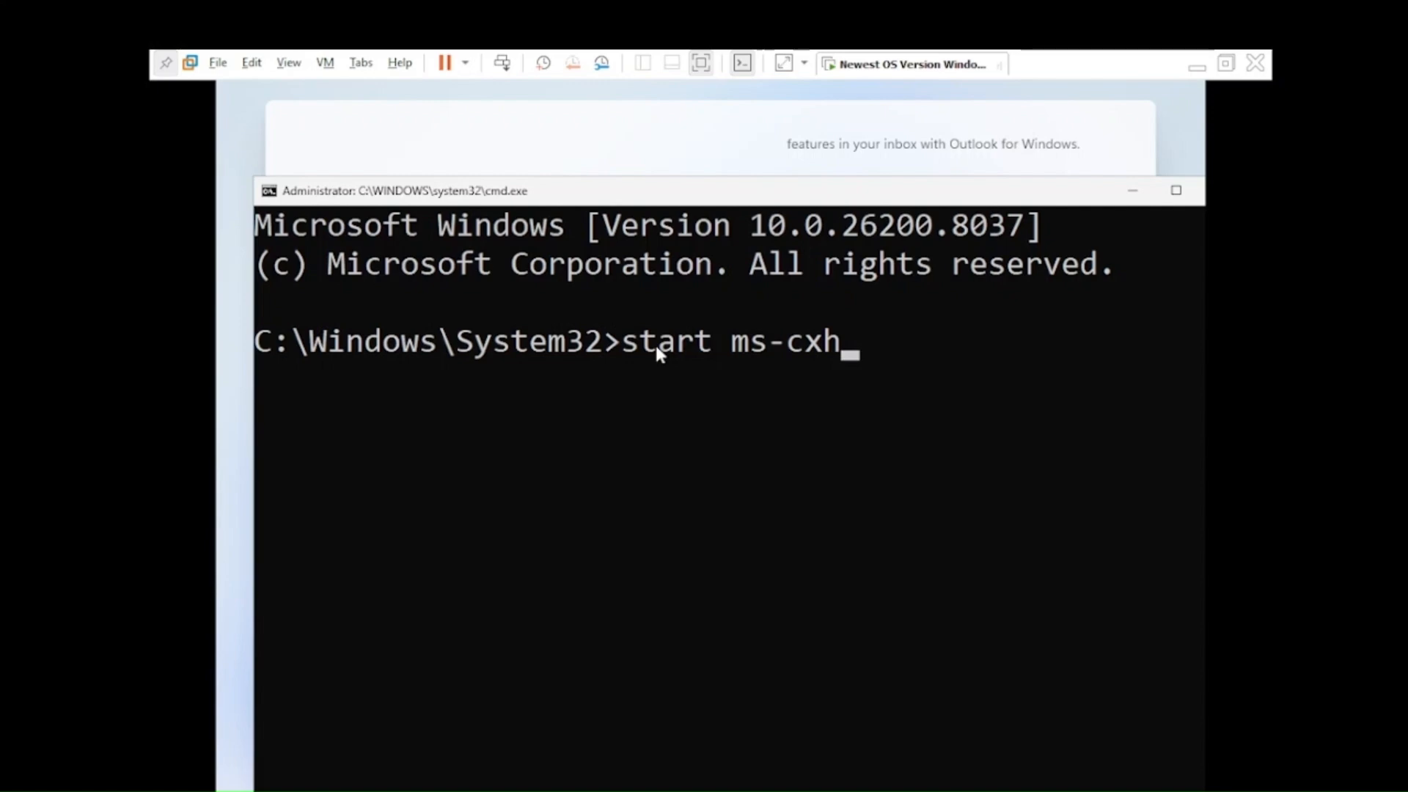
text(:)
key(BackSpace)
text(localonly)
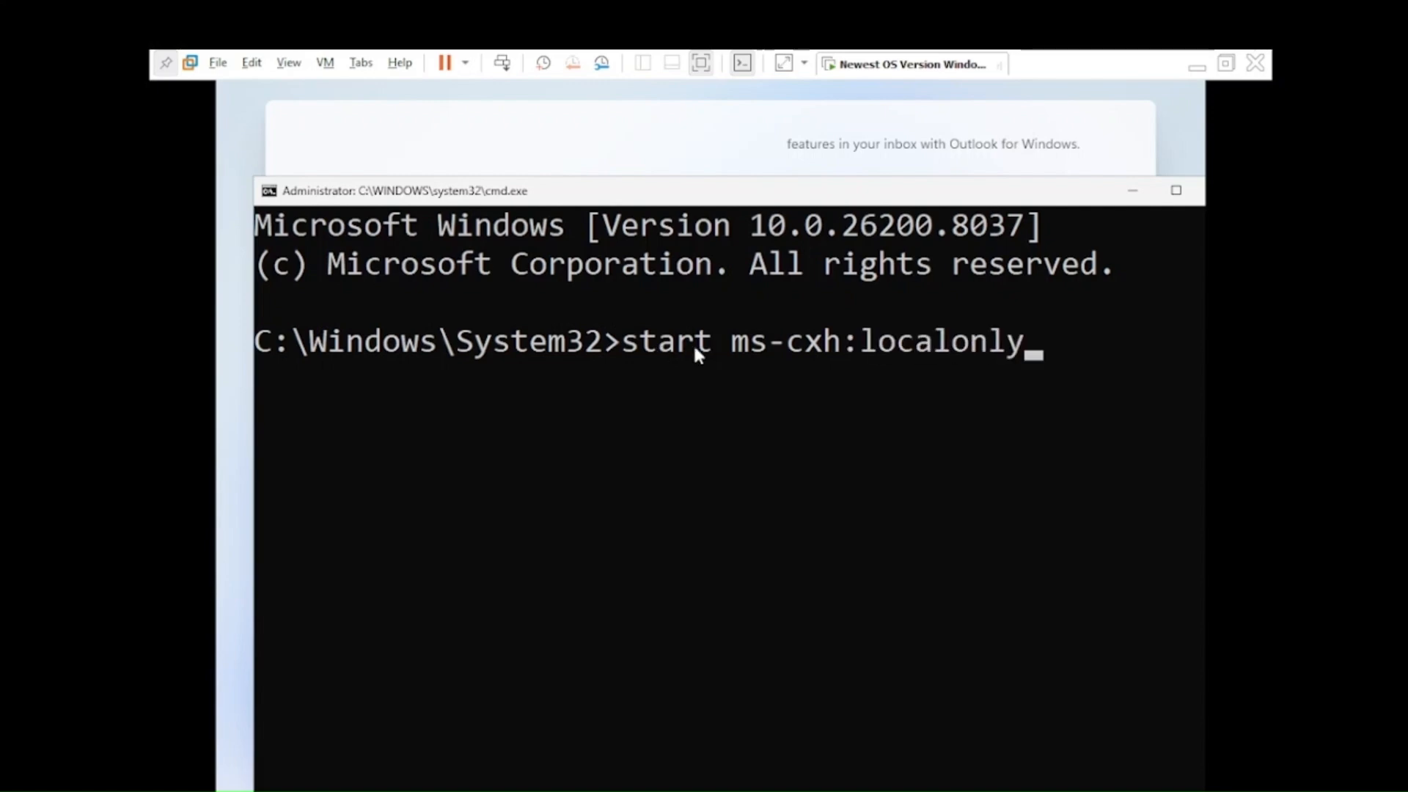
click(788, 350)
click(815, 355)
click(897, 351)
key(Return)
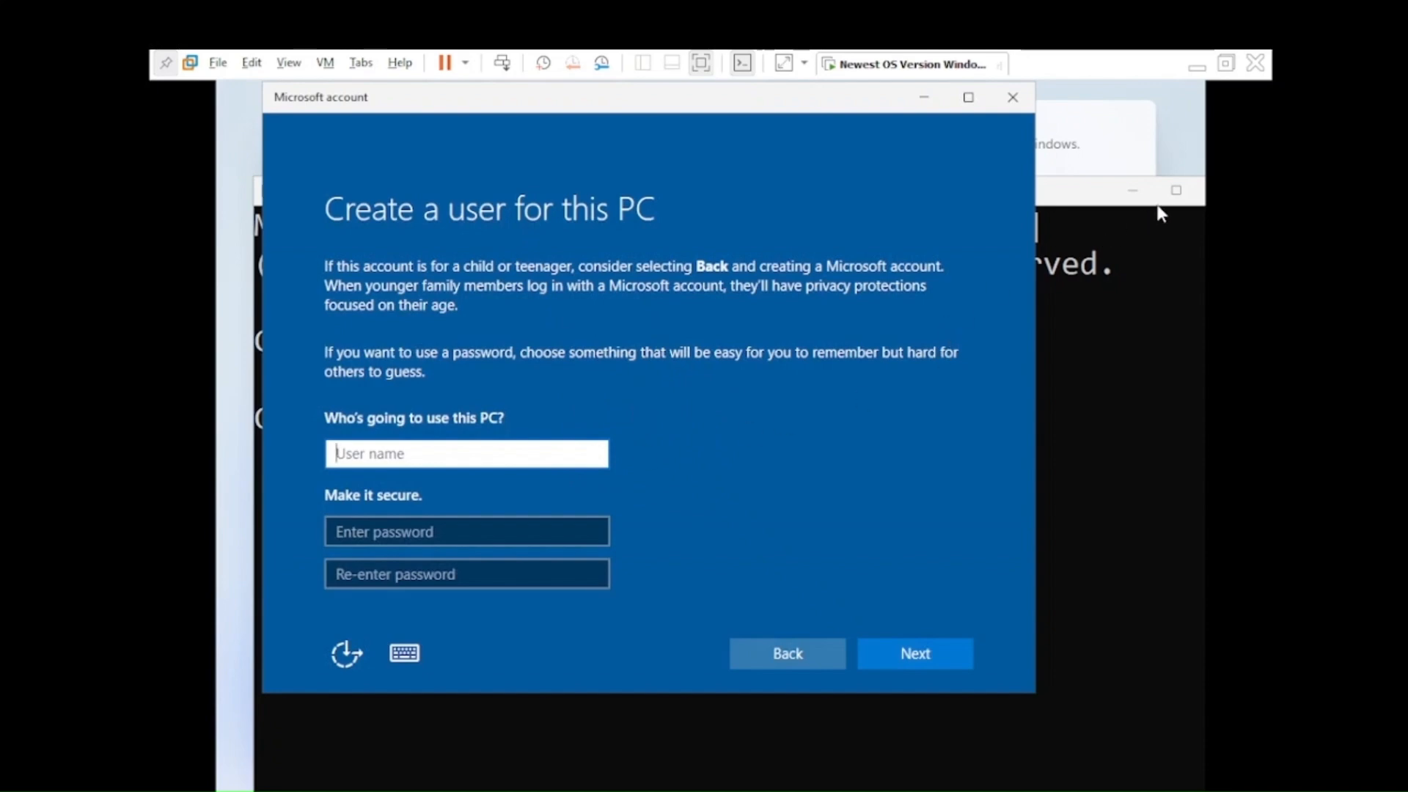
Step: Fill in the local user name, then the password and its confirmation
click(1140, 189)
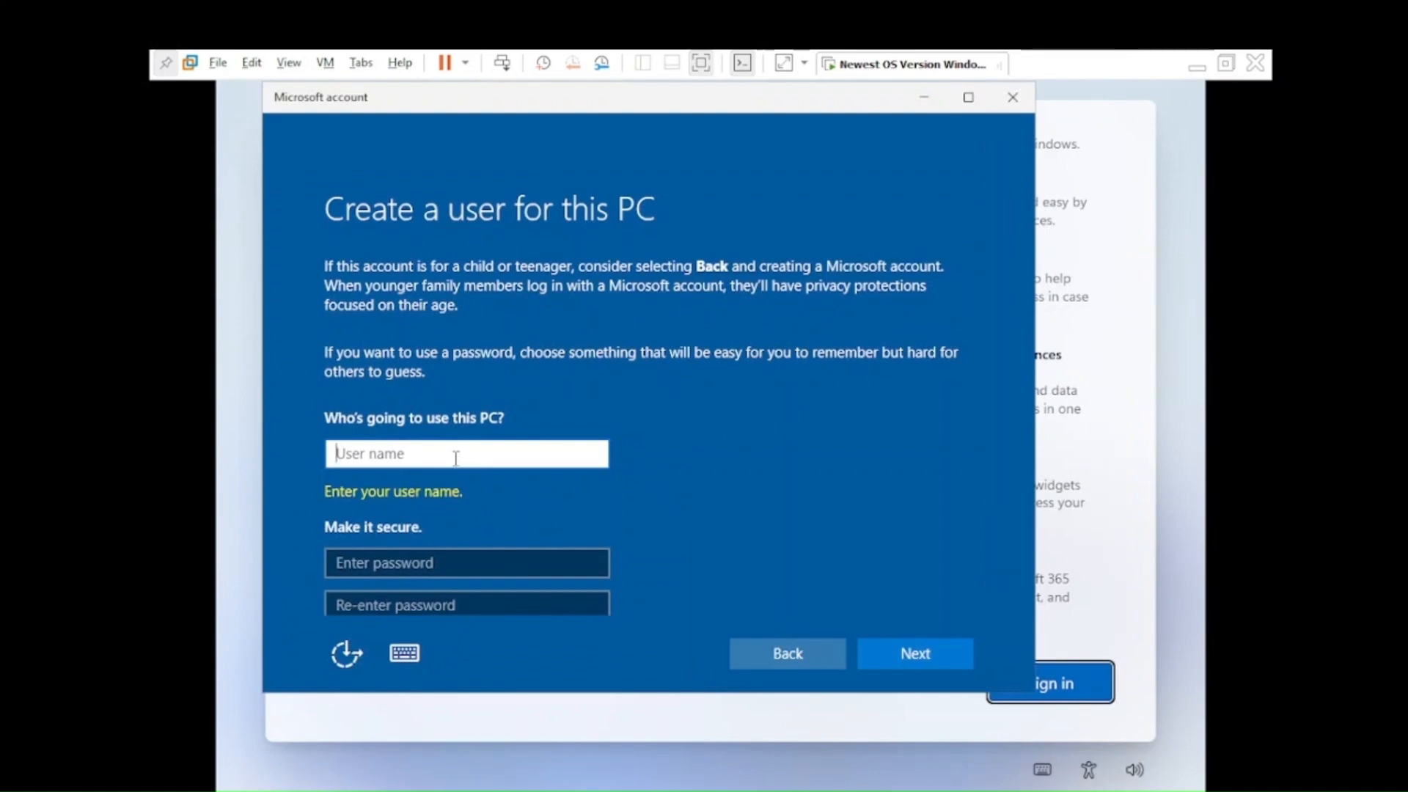
text(S)
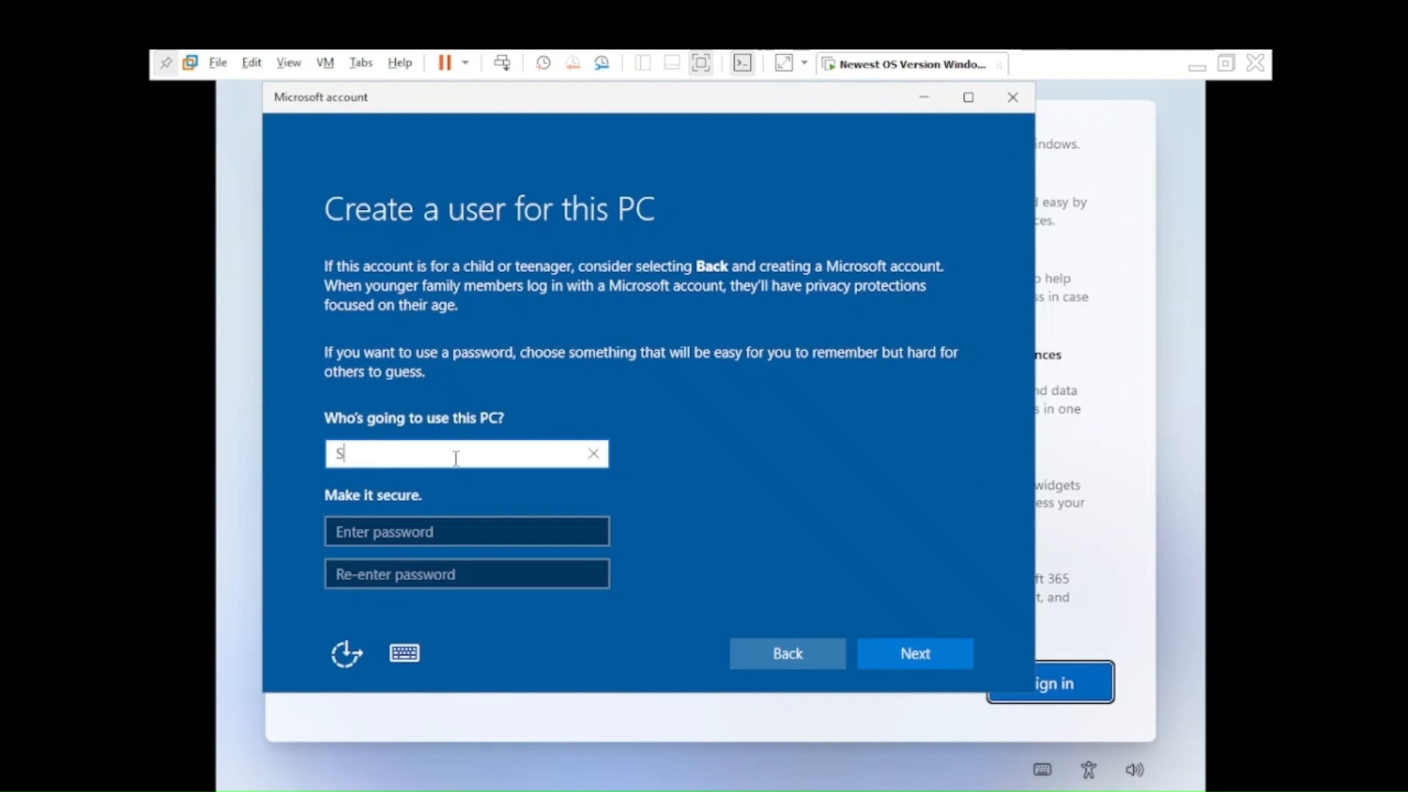
text(tranger)
key(Tab)
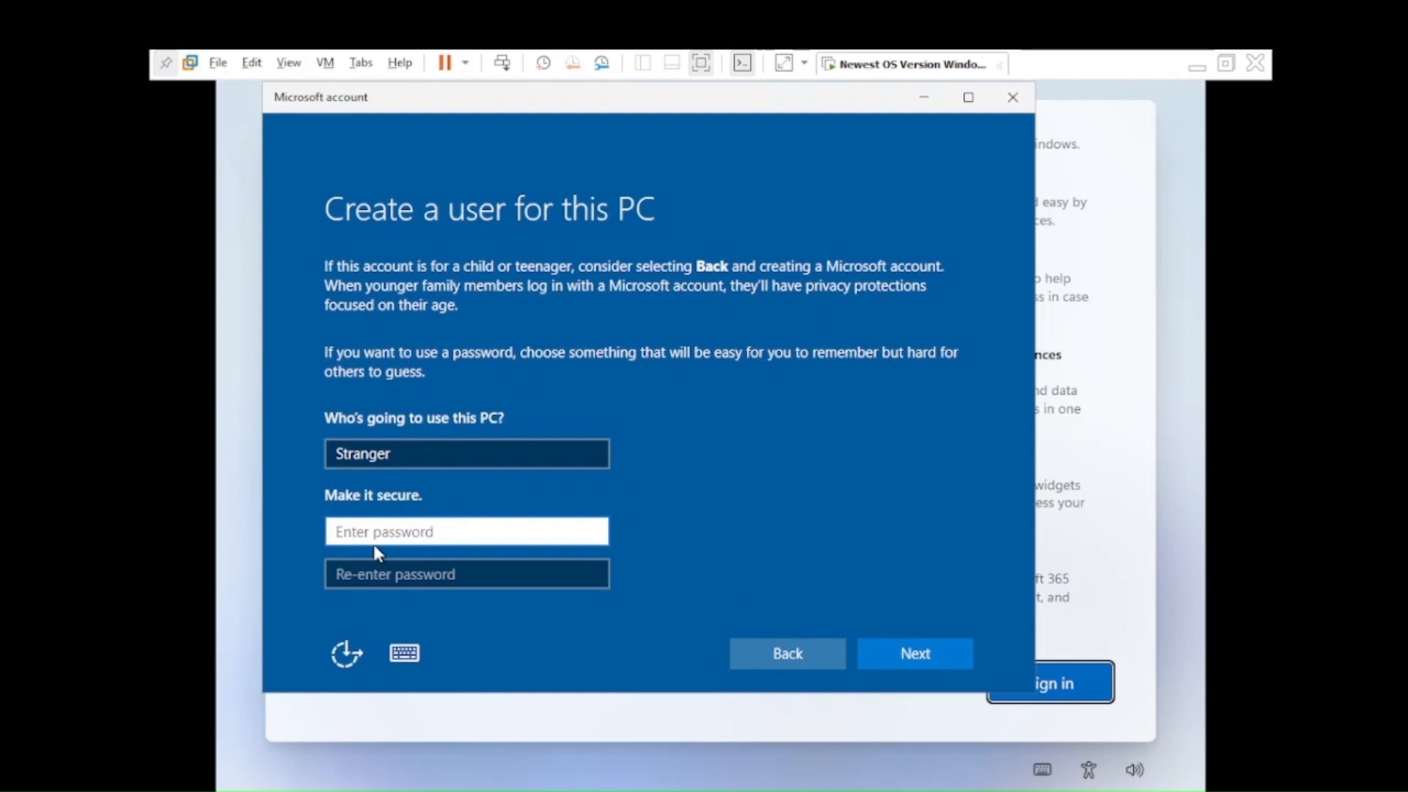
text(1)
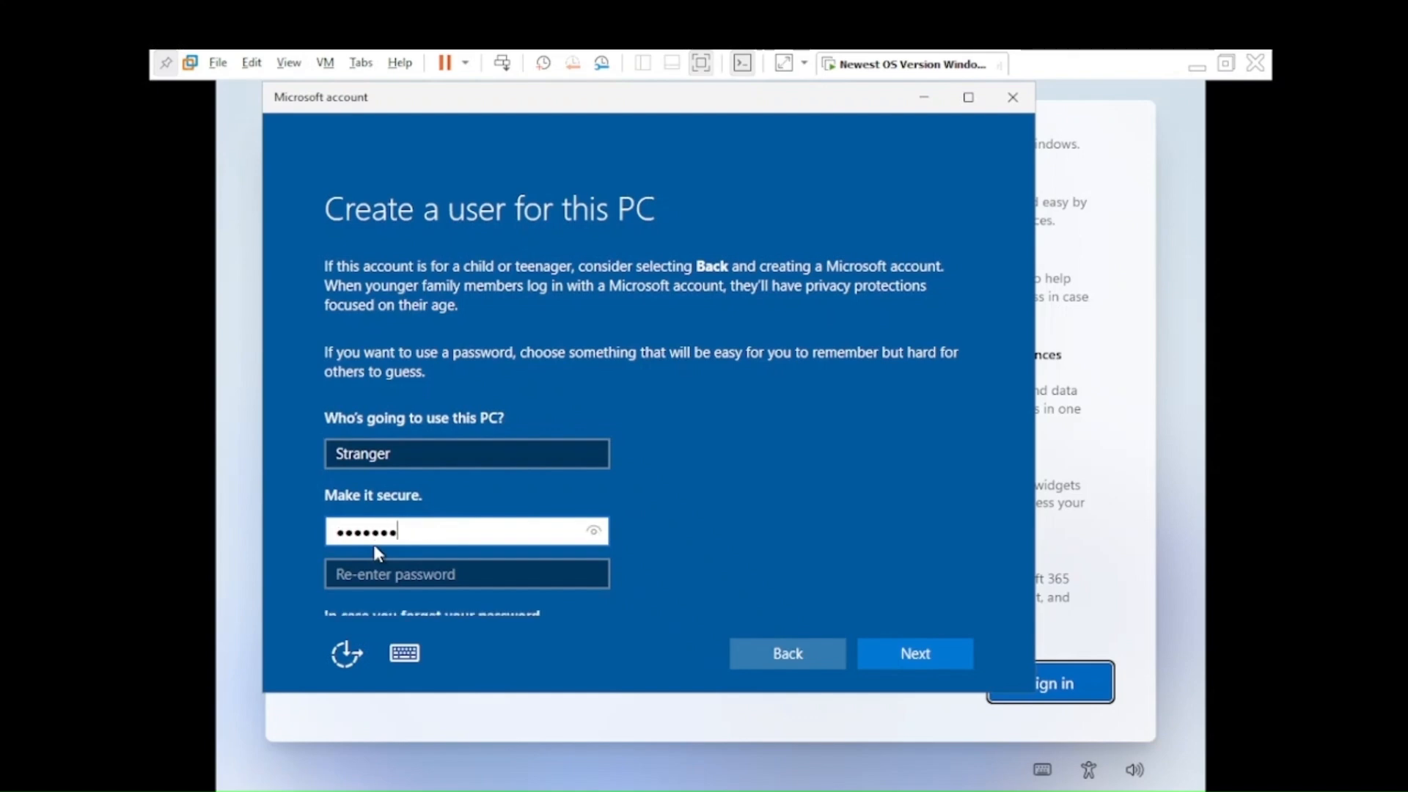
text(1111)
key(Tab)
text(111)
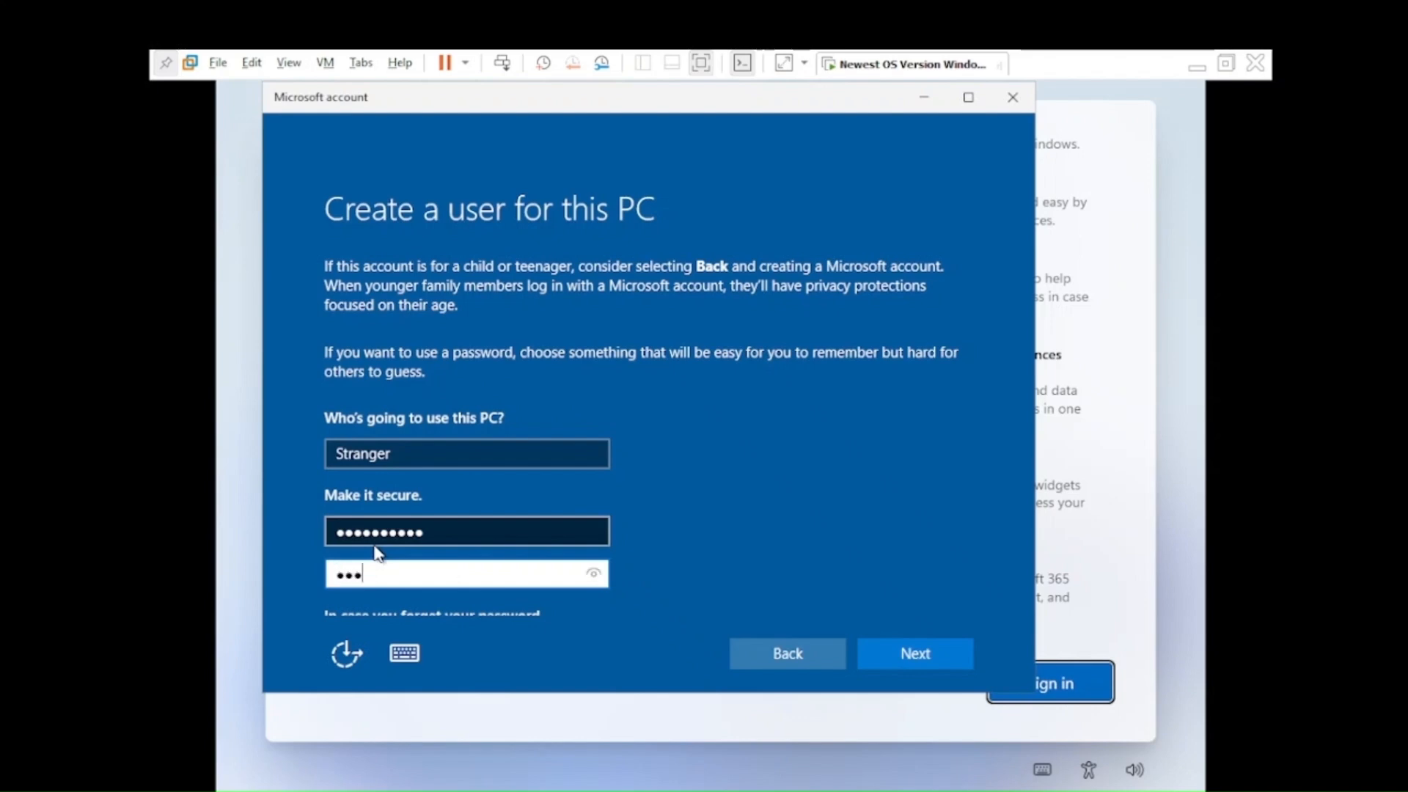
text(11111111)
Step: Pick the first pet's name security question and type its answer
scroll(389, 542, down, 2)
click(407, 513)
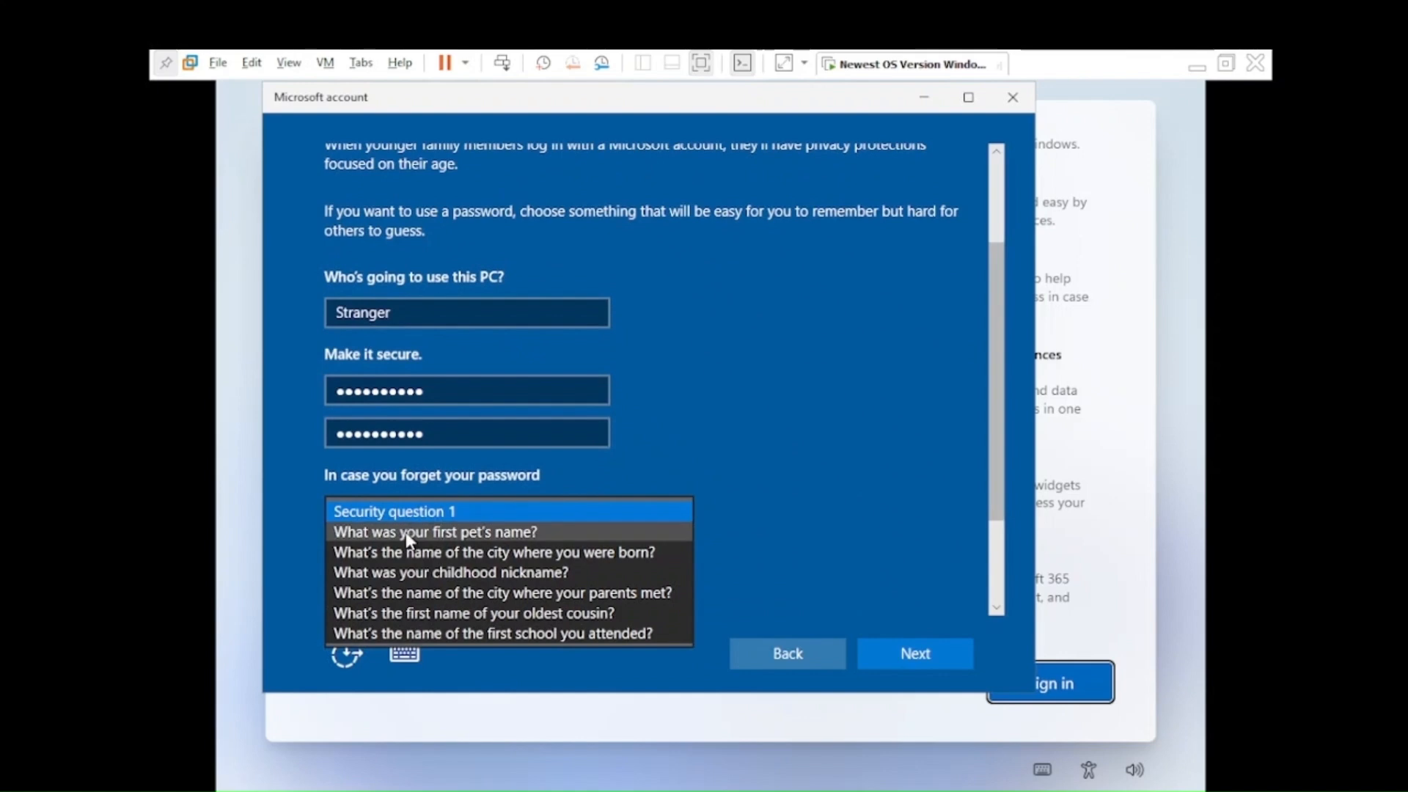
click(407, 534)
scroll(572, 521, down, 1)
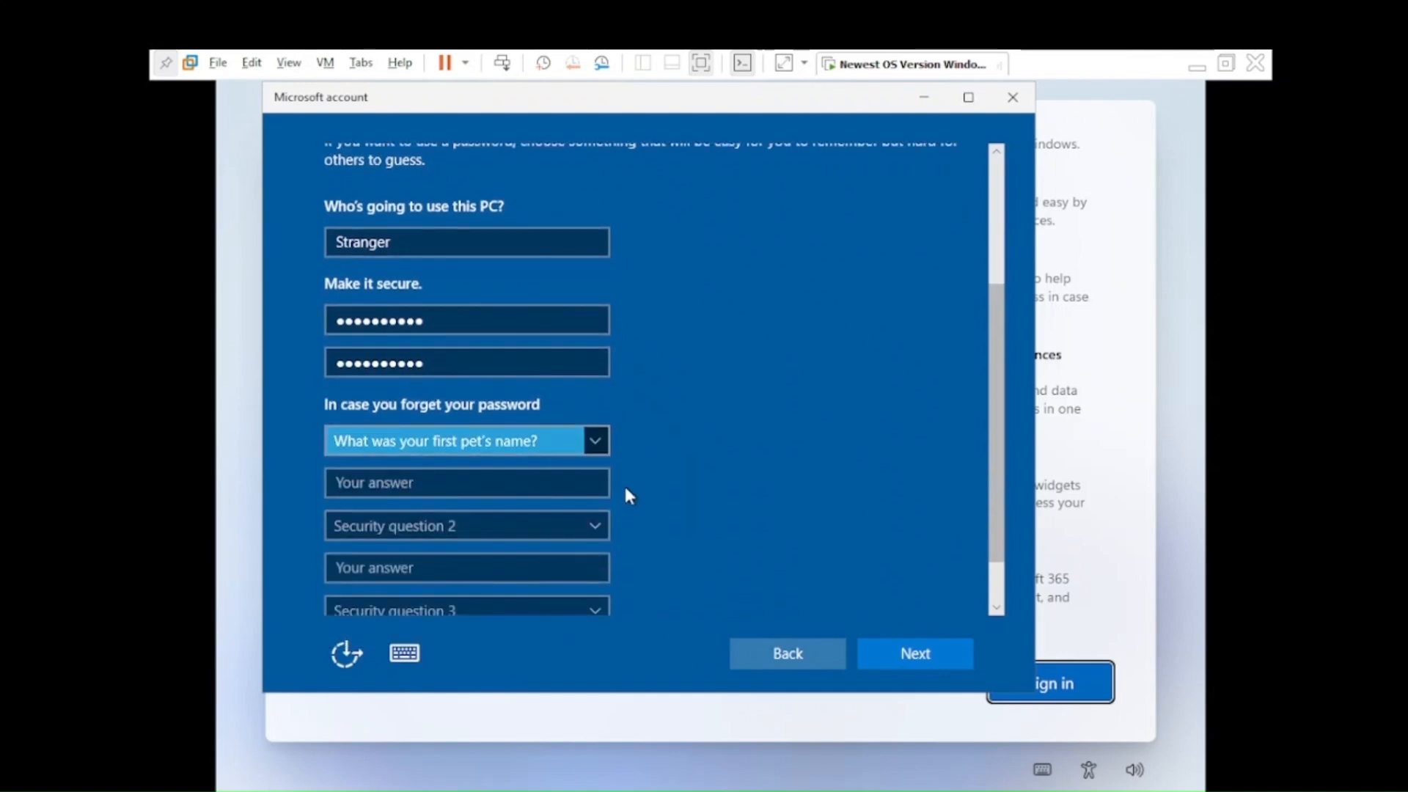
click(470, 483)
text(111)
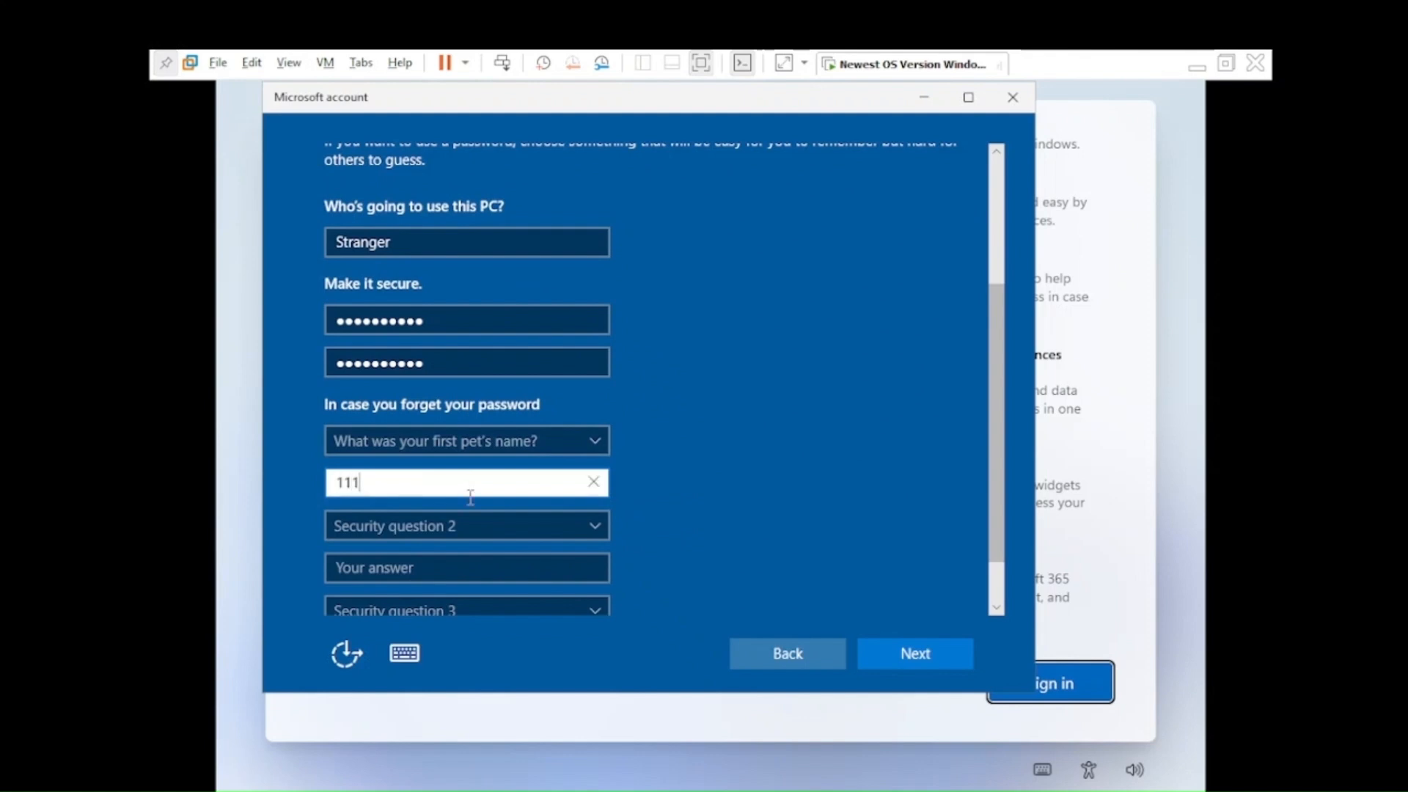
Step: Set birth city and childhood nickname as questions 2 and 3, answering each
click(464, 535)
click(447, 571)
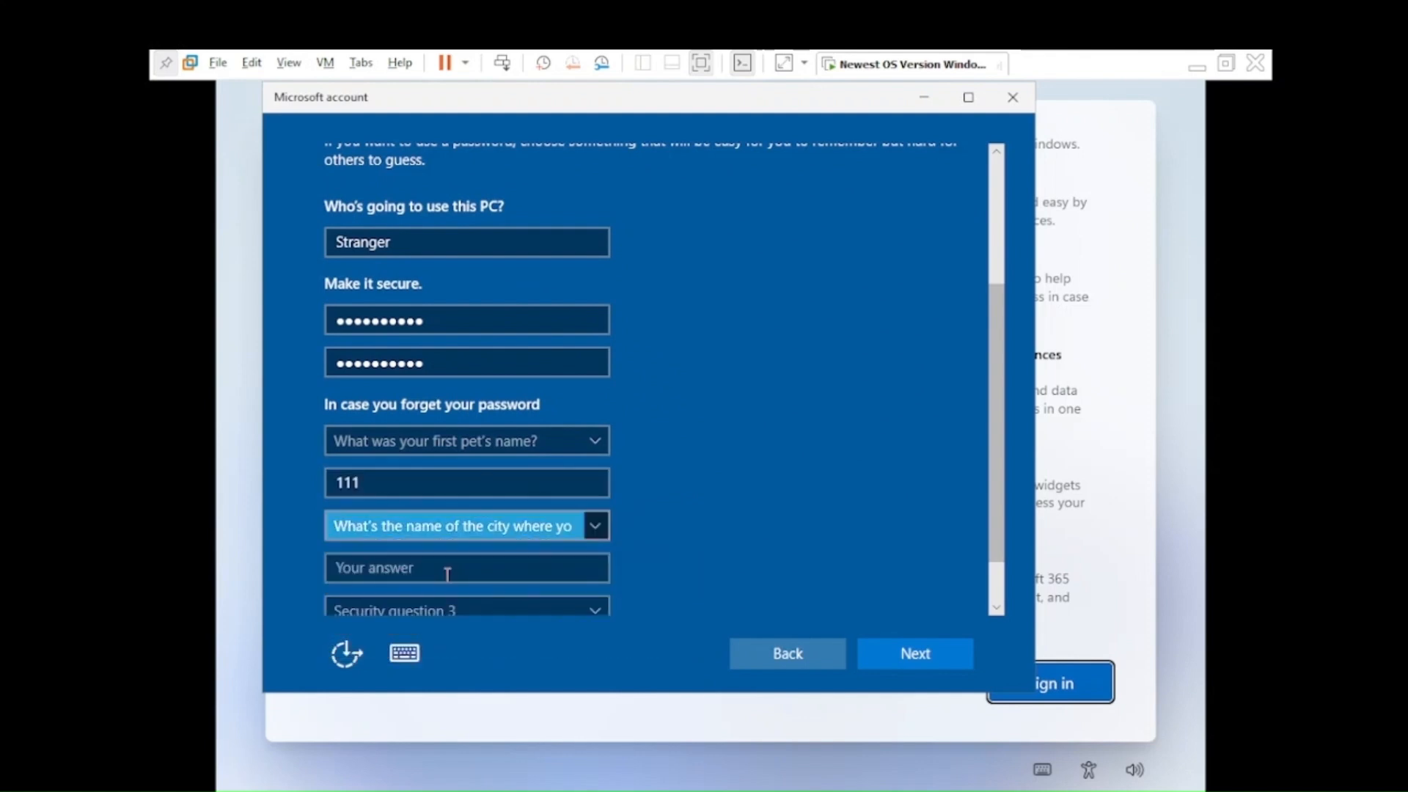
click(448, 568)
text(1111)
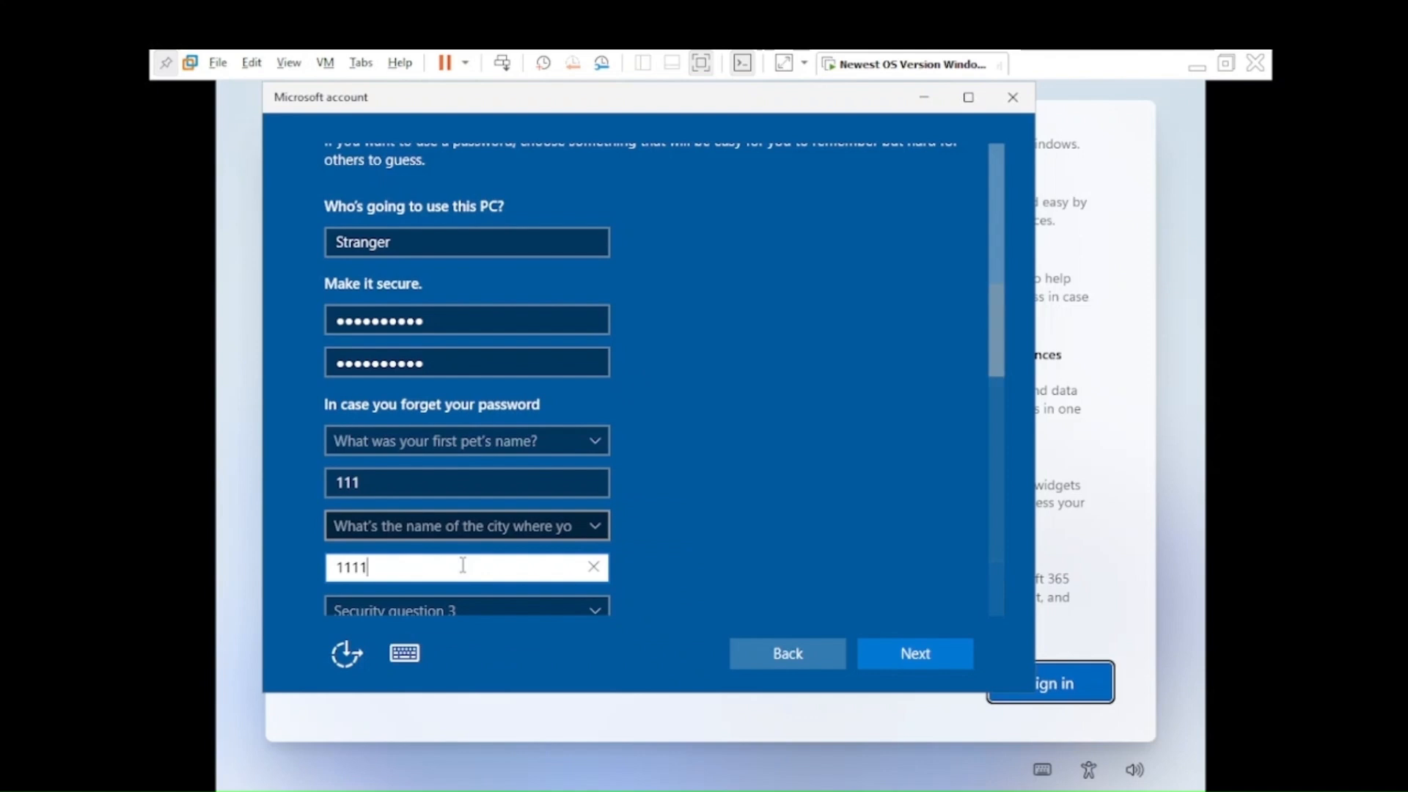
scroll(444, 557, down, 1)
click(440, 544)
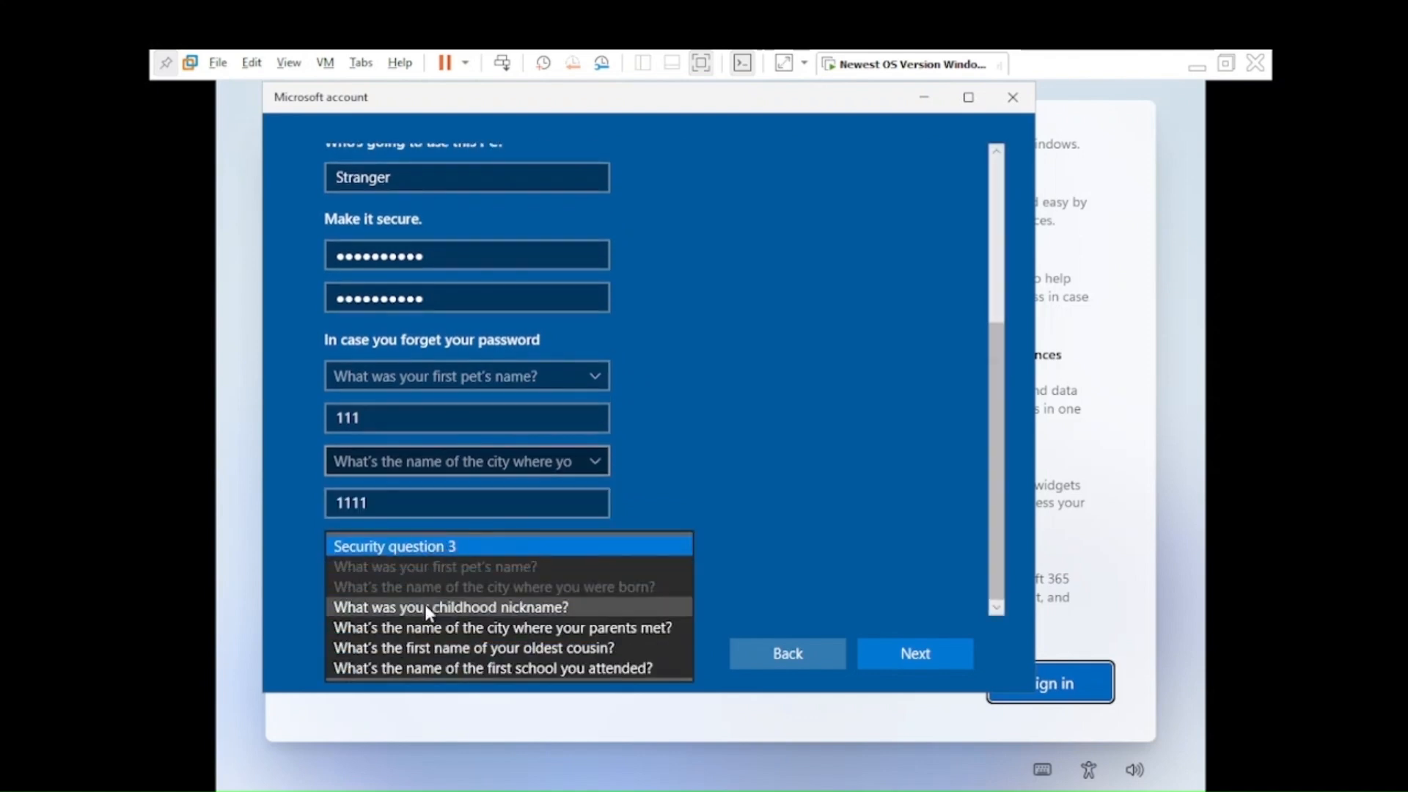
click(424, 606)
click(425, 602)
text(1111)
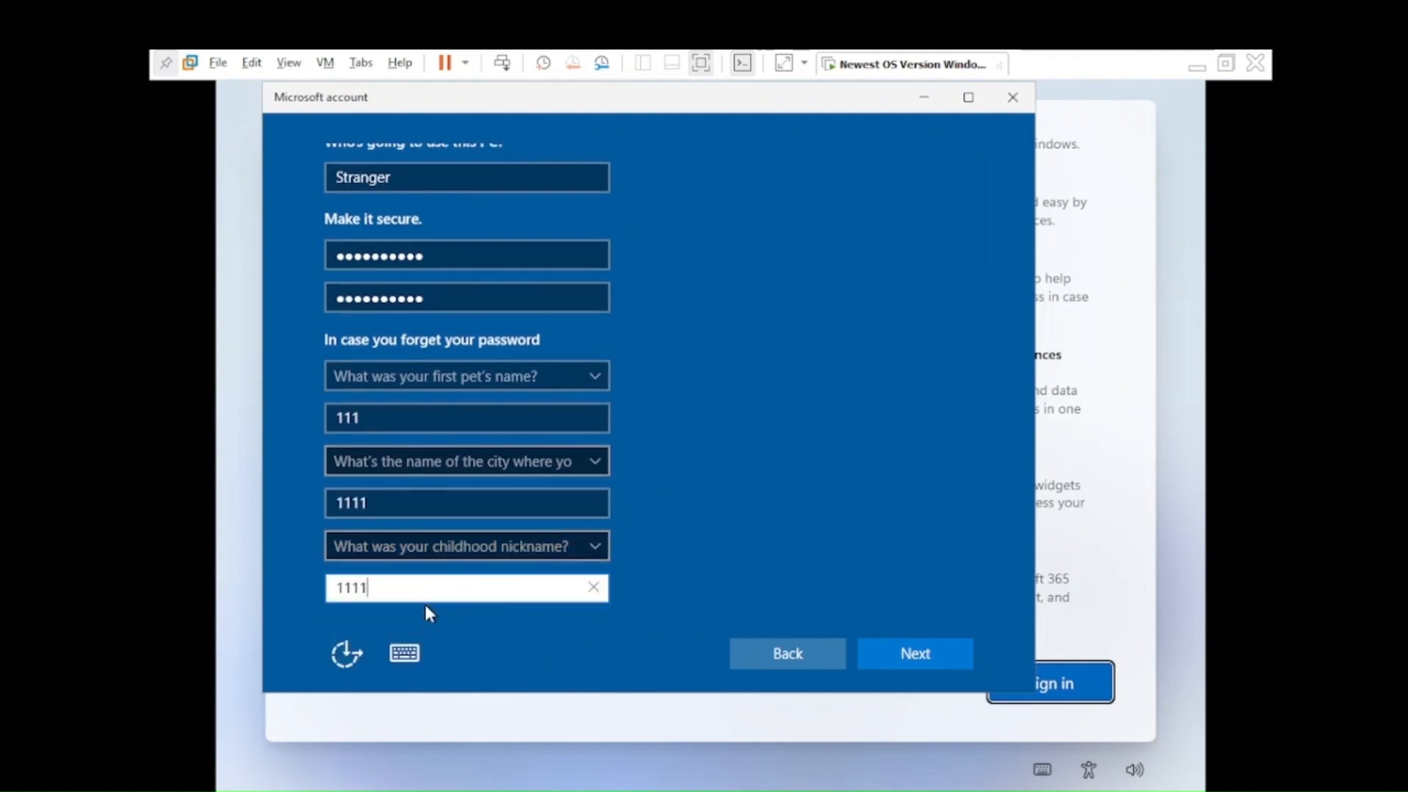
Step: Submit the security questions and set Location to No on the privacy page
click(896, 654)
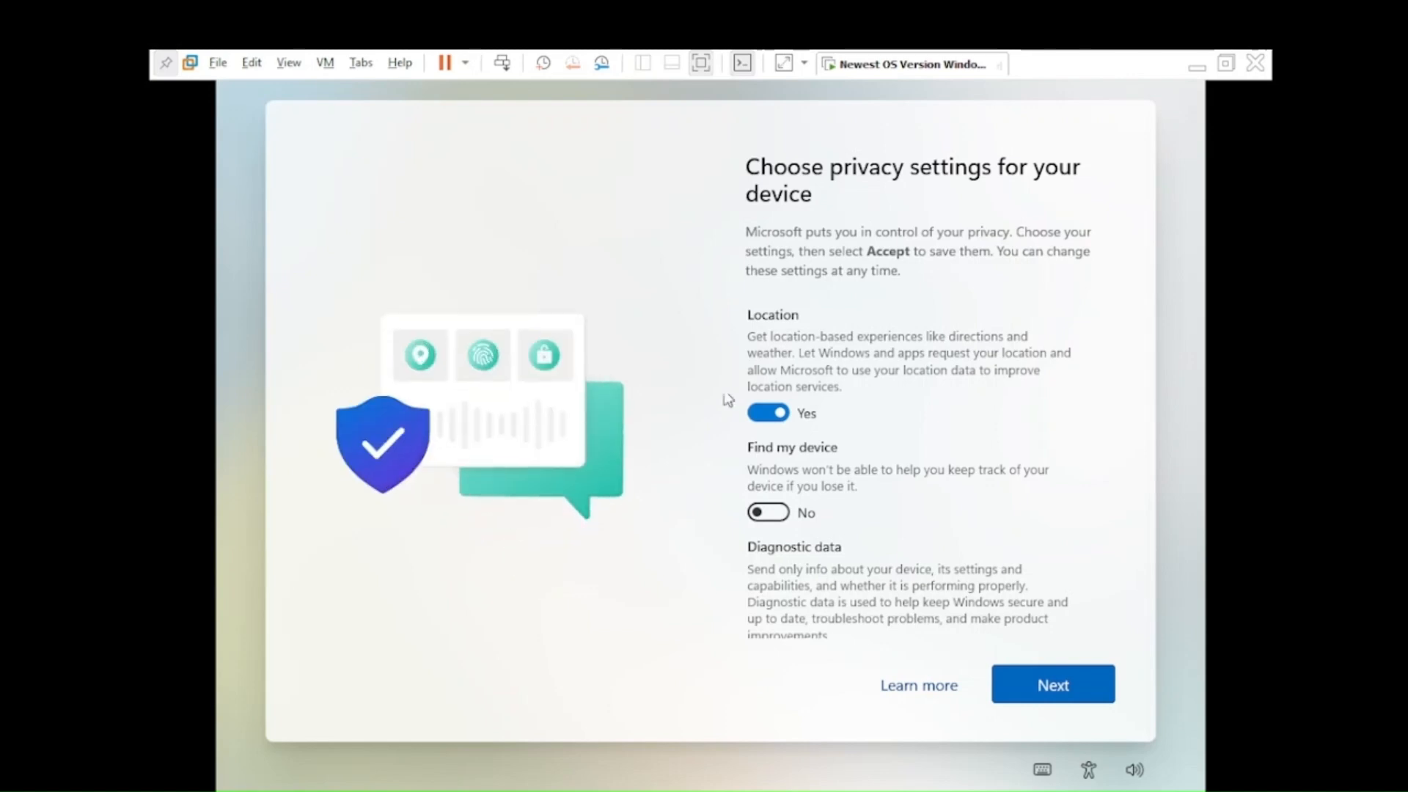
scroll(921, 406, down, 1)
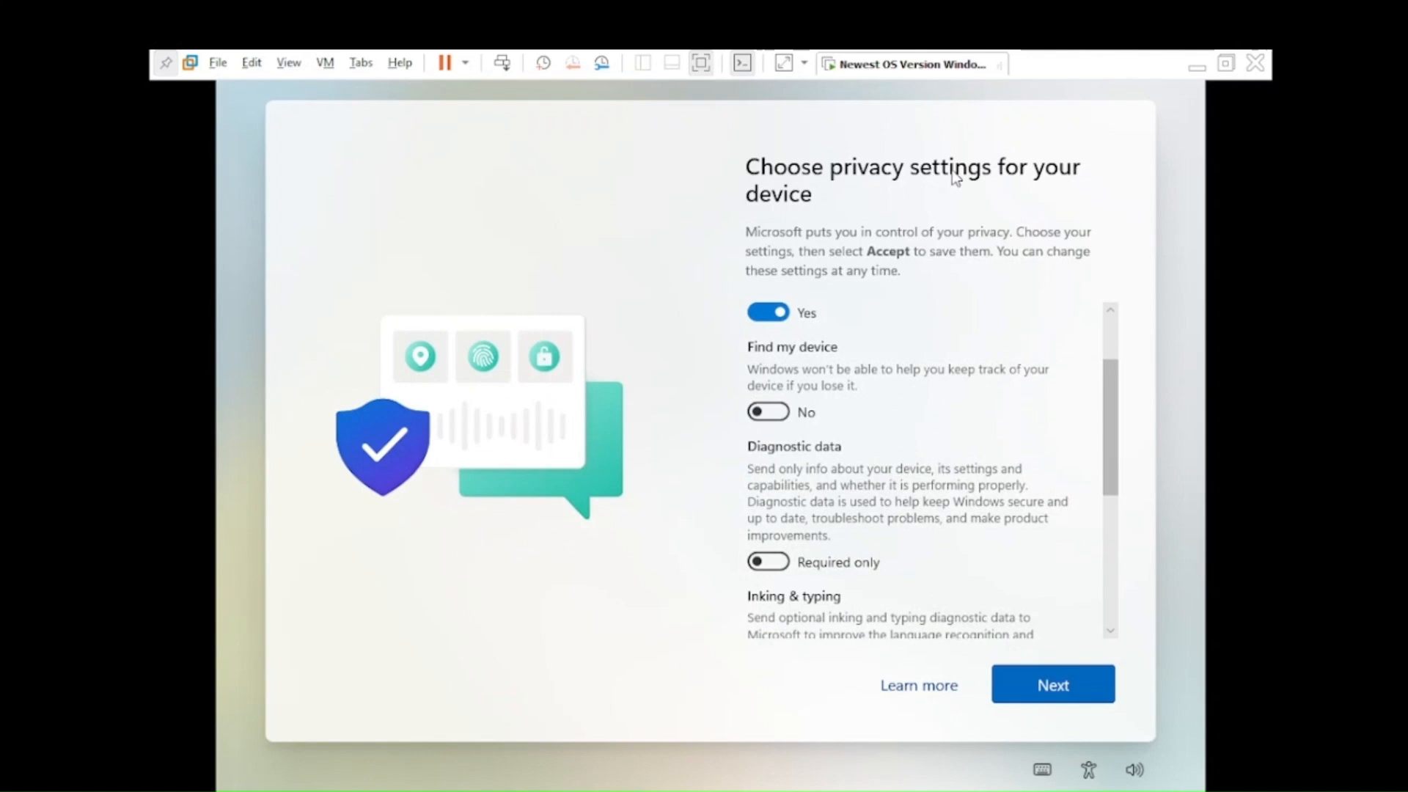
key(ctrl)
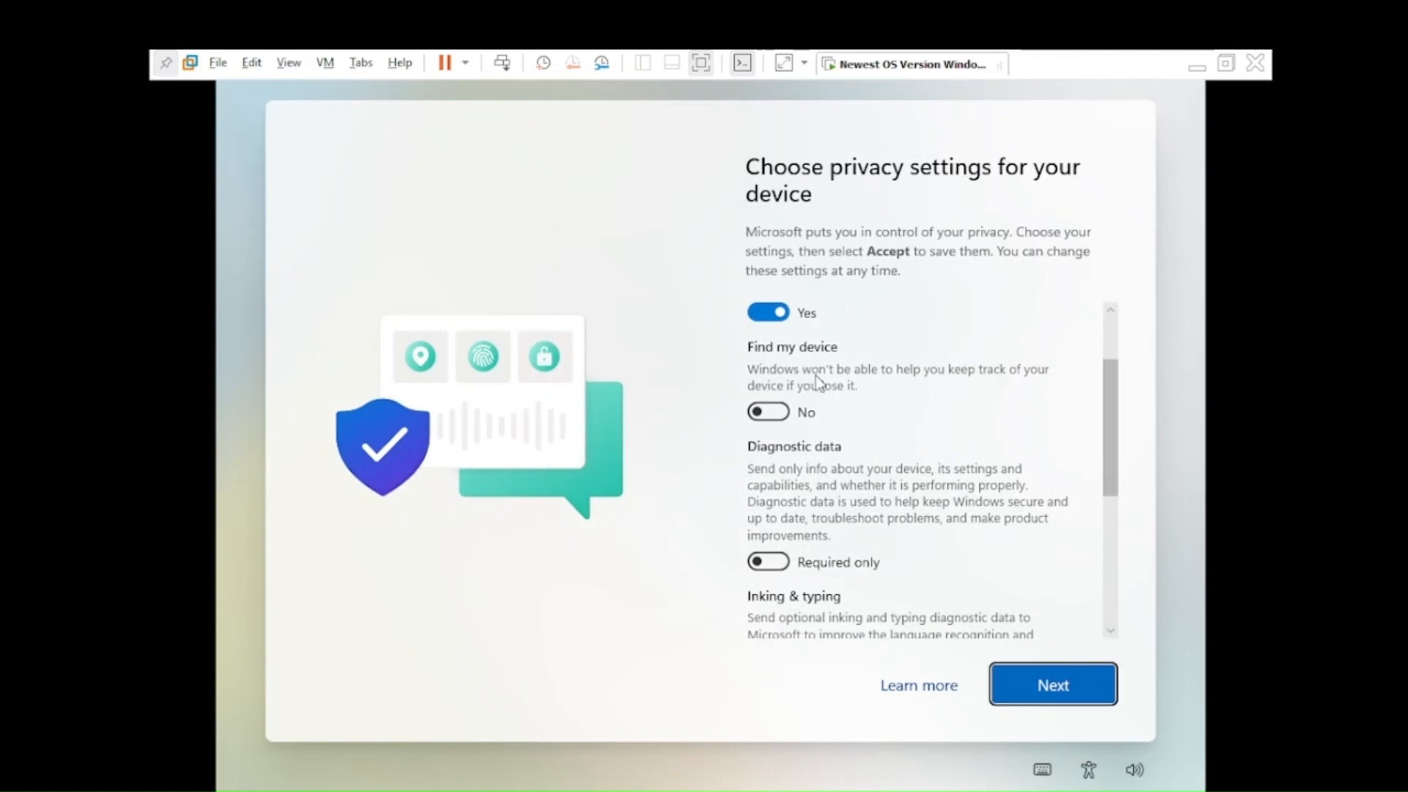
scroll(843, 415, up, 3)
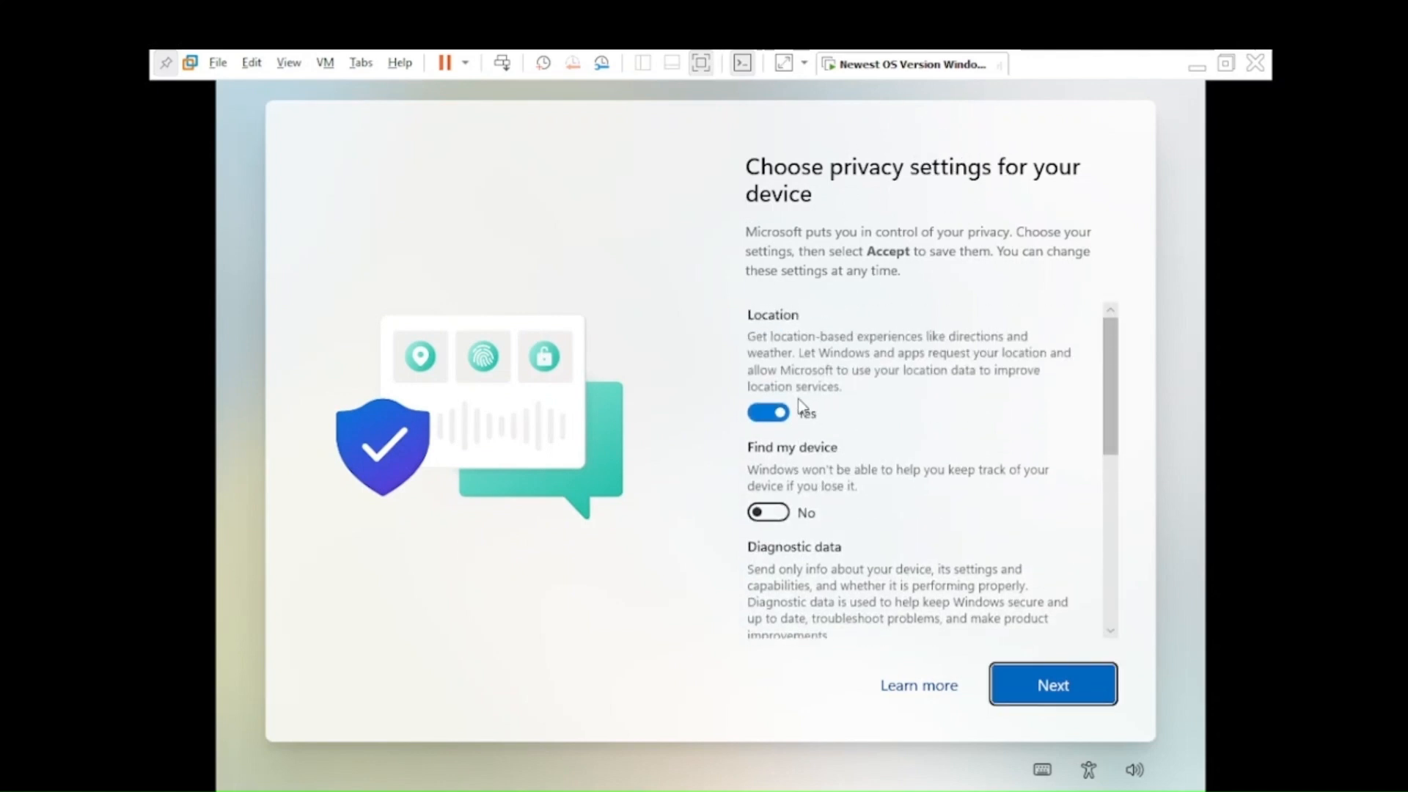
click(764, 415)
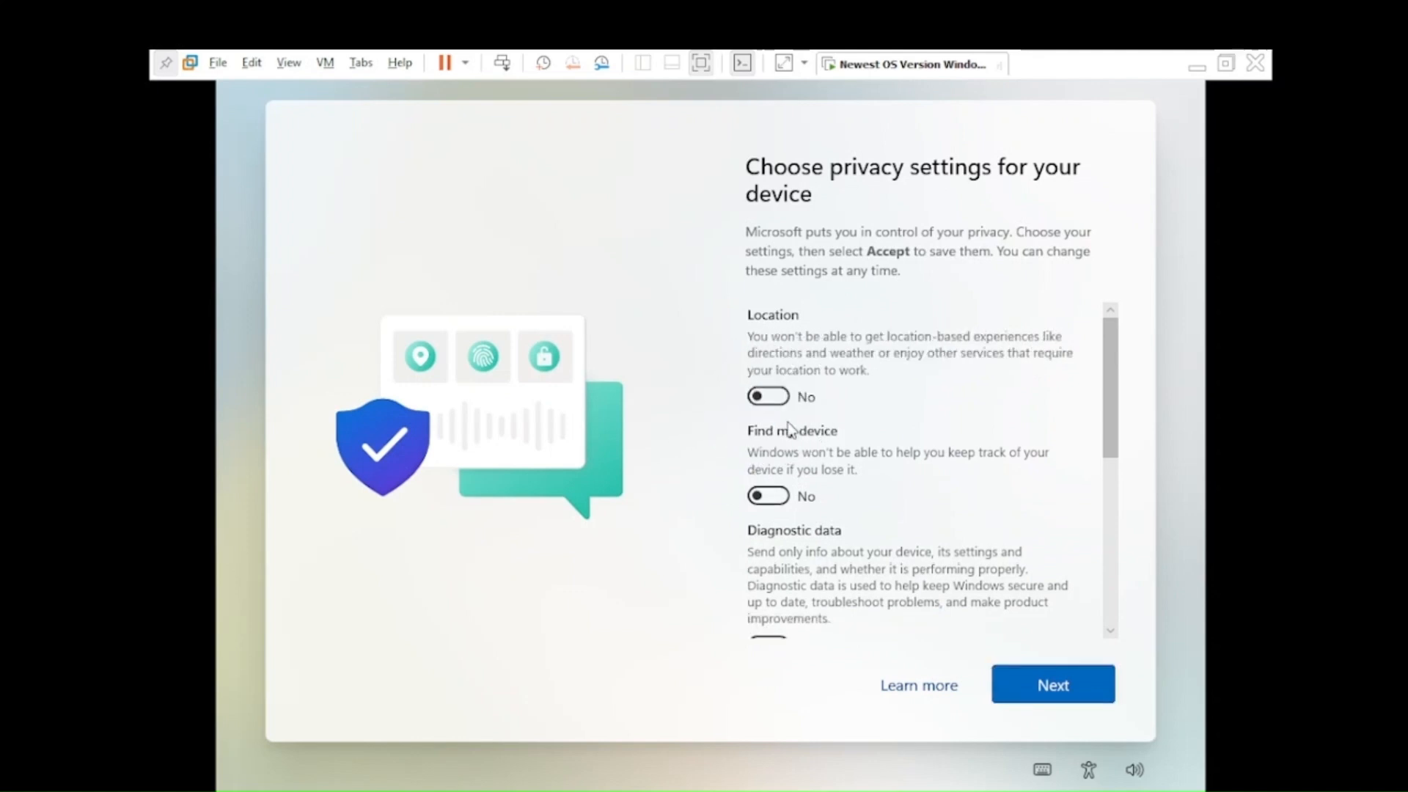
Step: Set Inking & typing and Personalized offers to No, then accept the privacy settings
scroll(788, 462, down, 1)
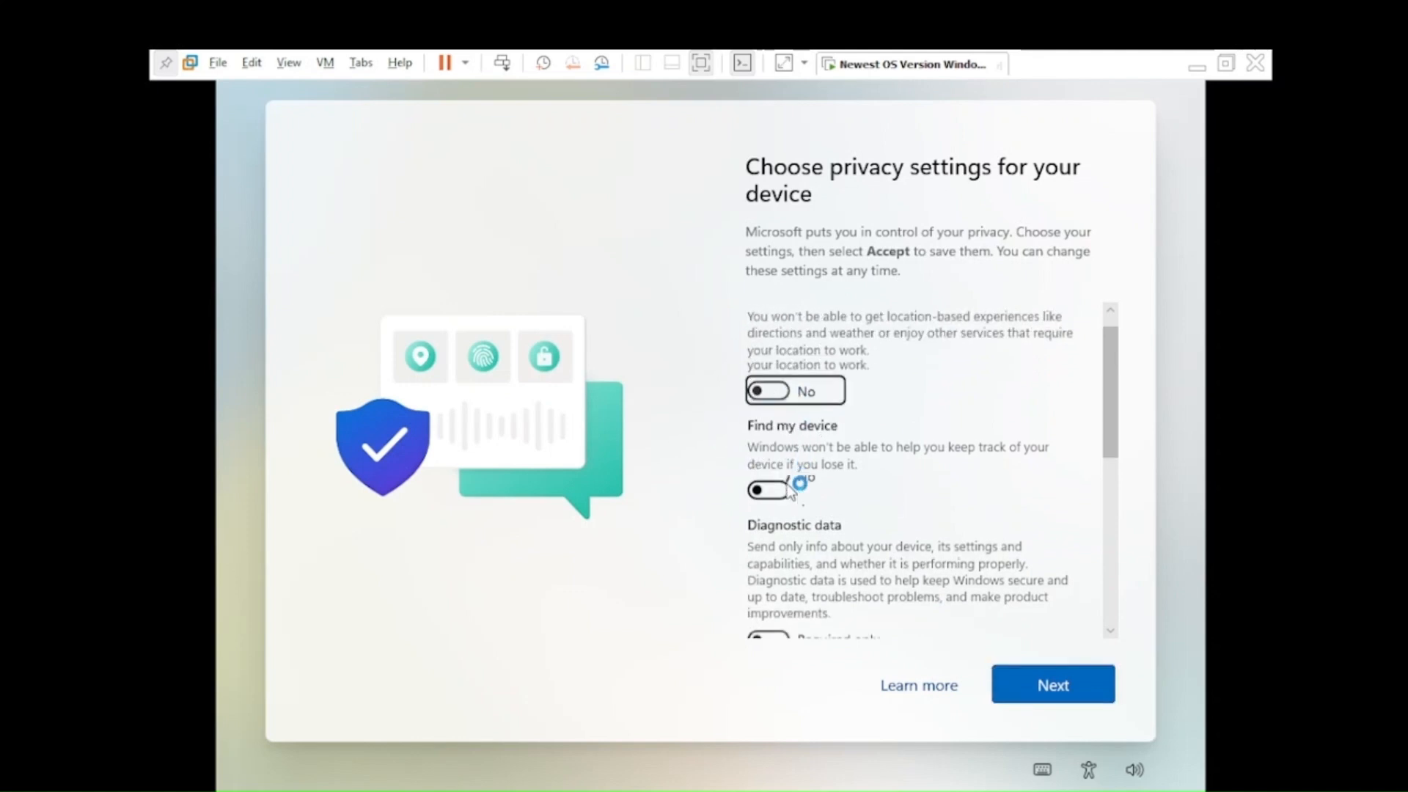
scroll(776, 447, down, 7)
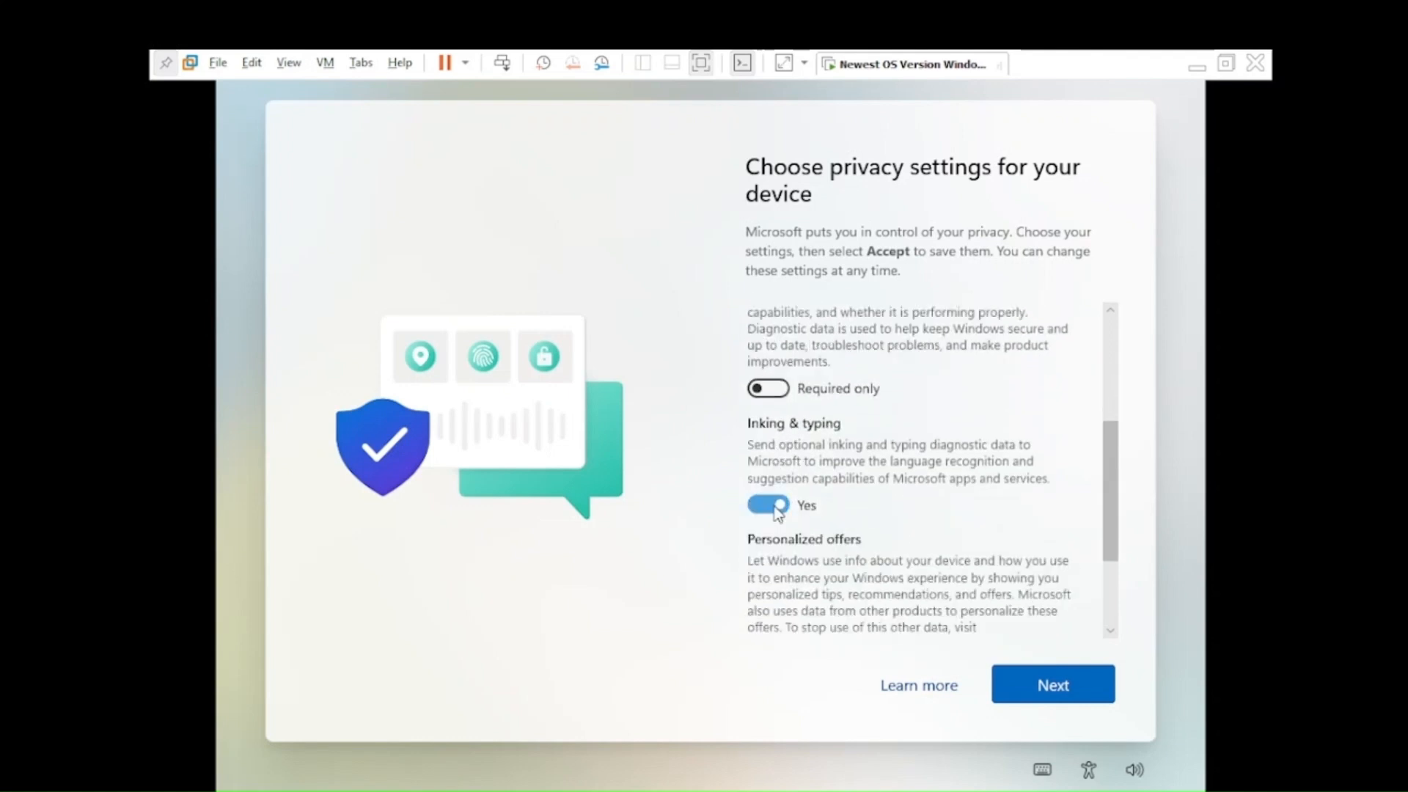
scroll(766, 440, up, 1)
click(769, 419)
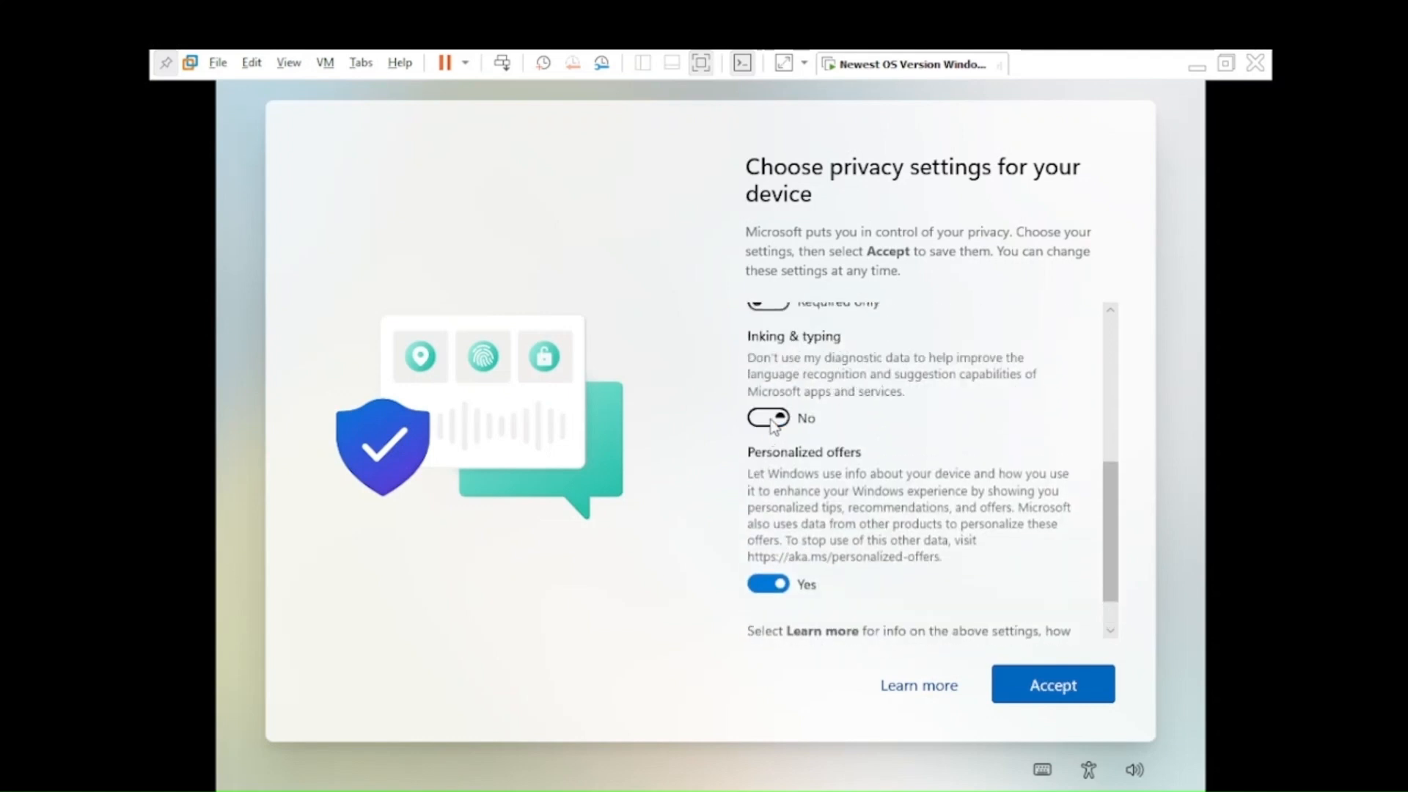
scroll(816, 503, down, 1)
click(777, 536)
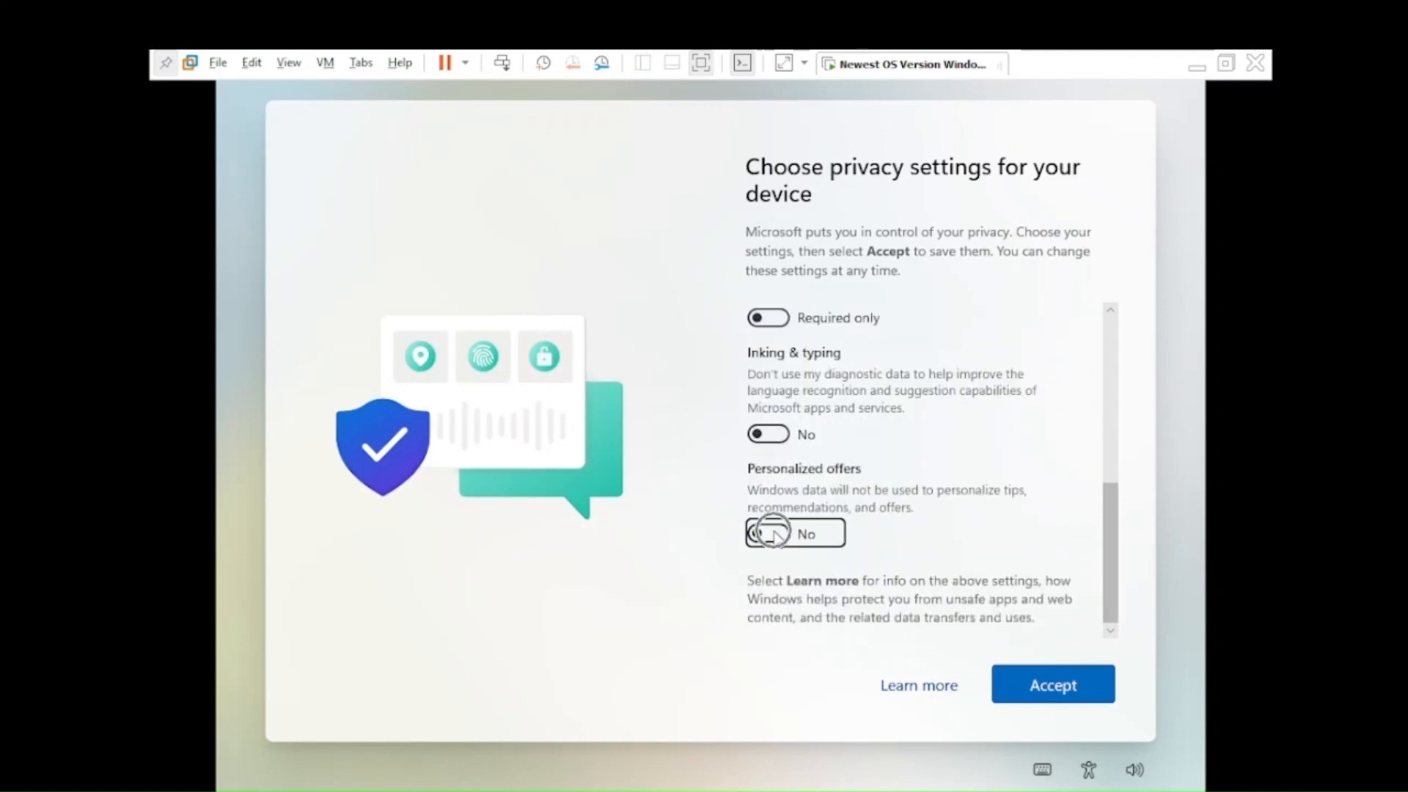
click(1096, 694)
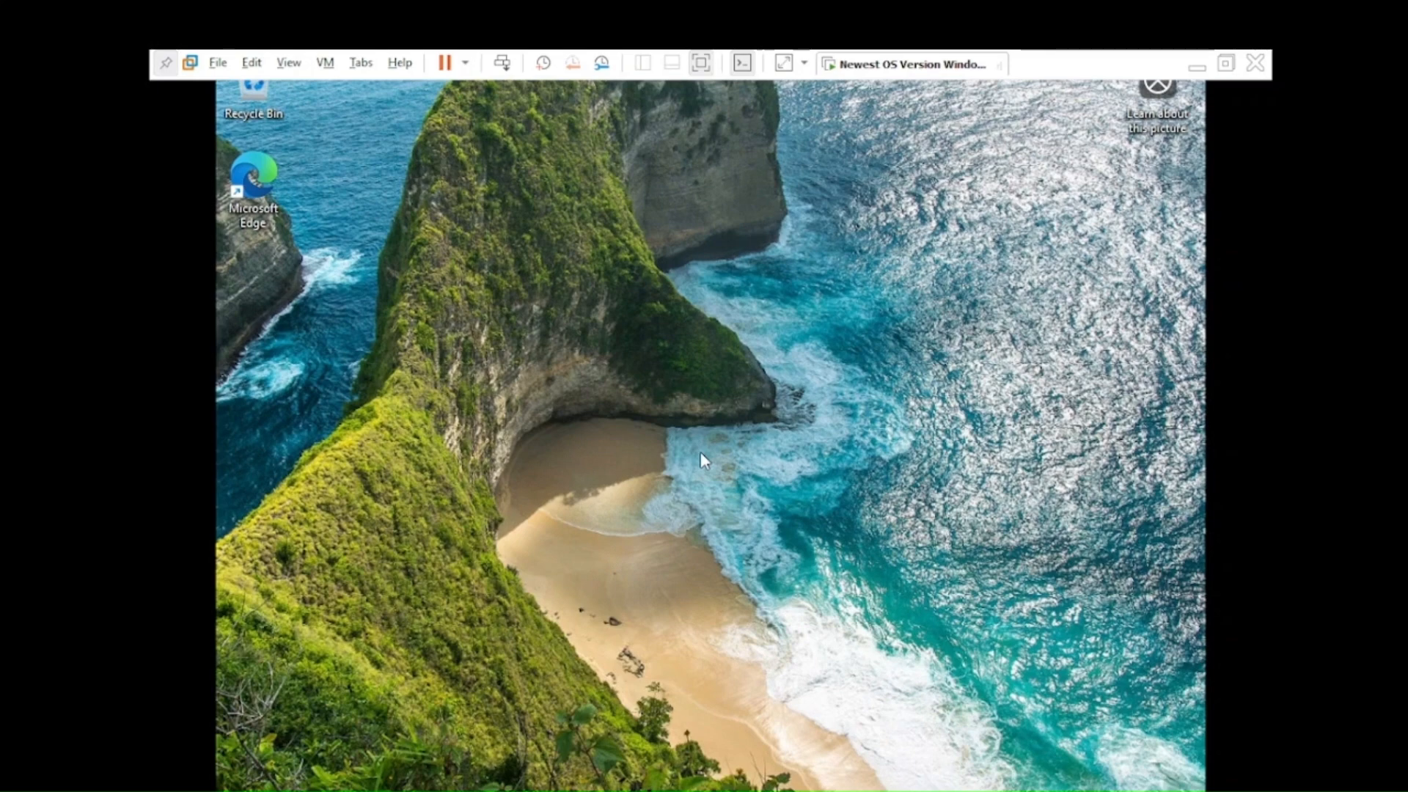
Step: Launch File Explorer with Win+E once the new Windows desktop appears
key(super)
key(super+e)
key(super+e)
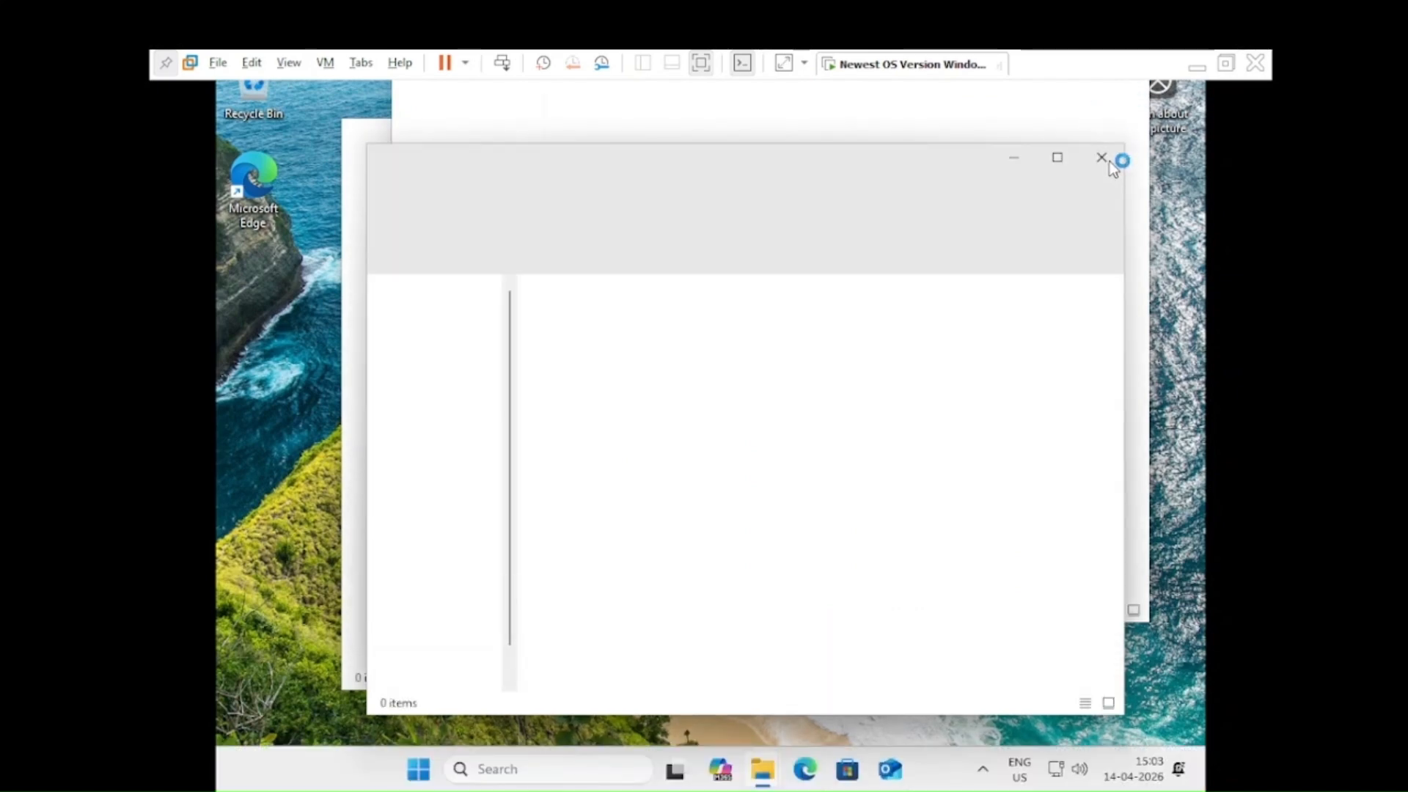
Step: Close the duplicate Explorer window and maximize the remaining one
click(1110, 161)
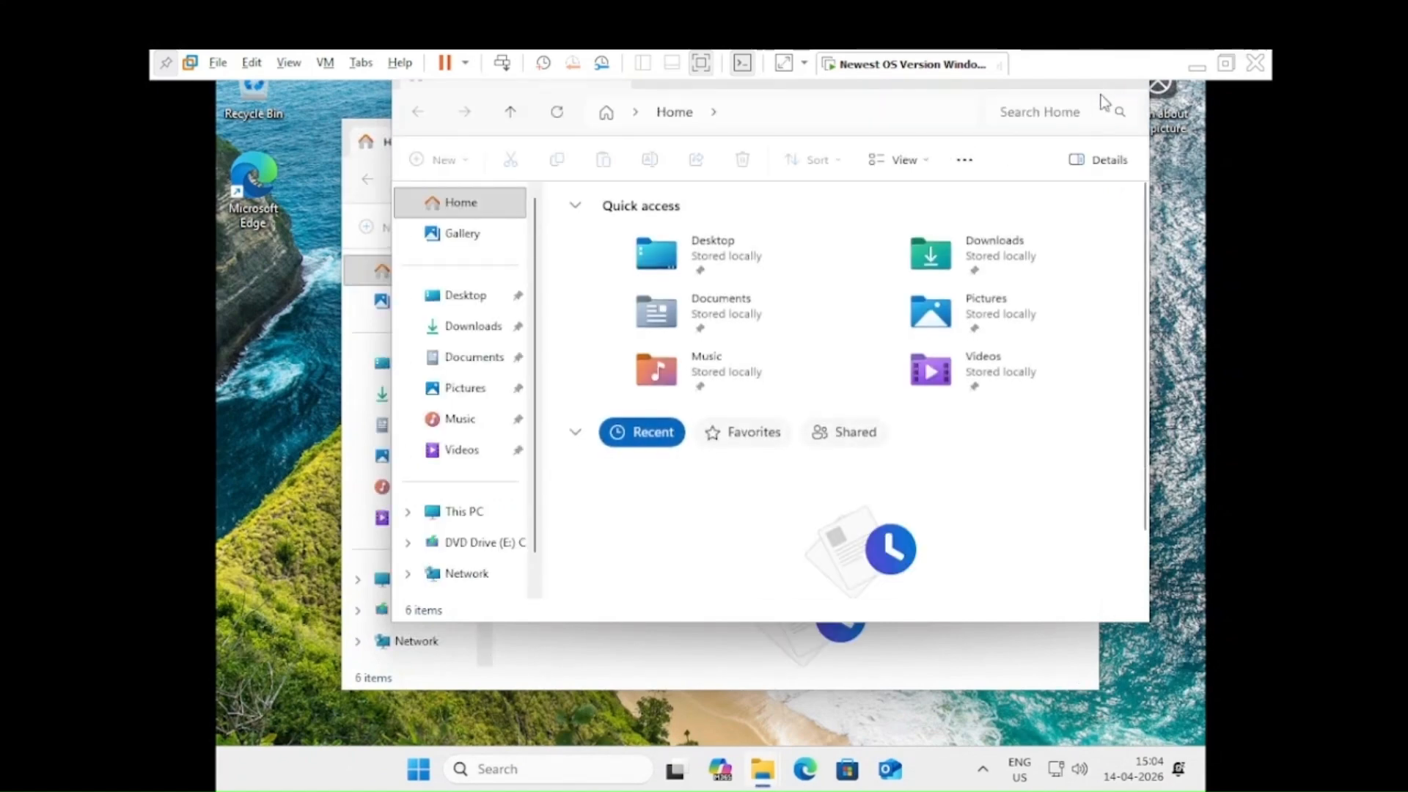
click(480, 513)
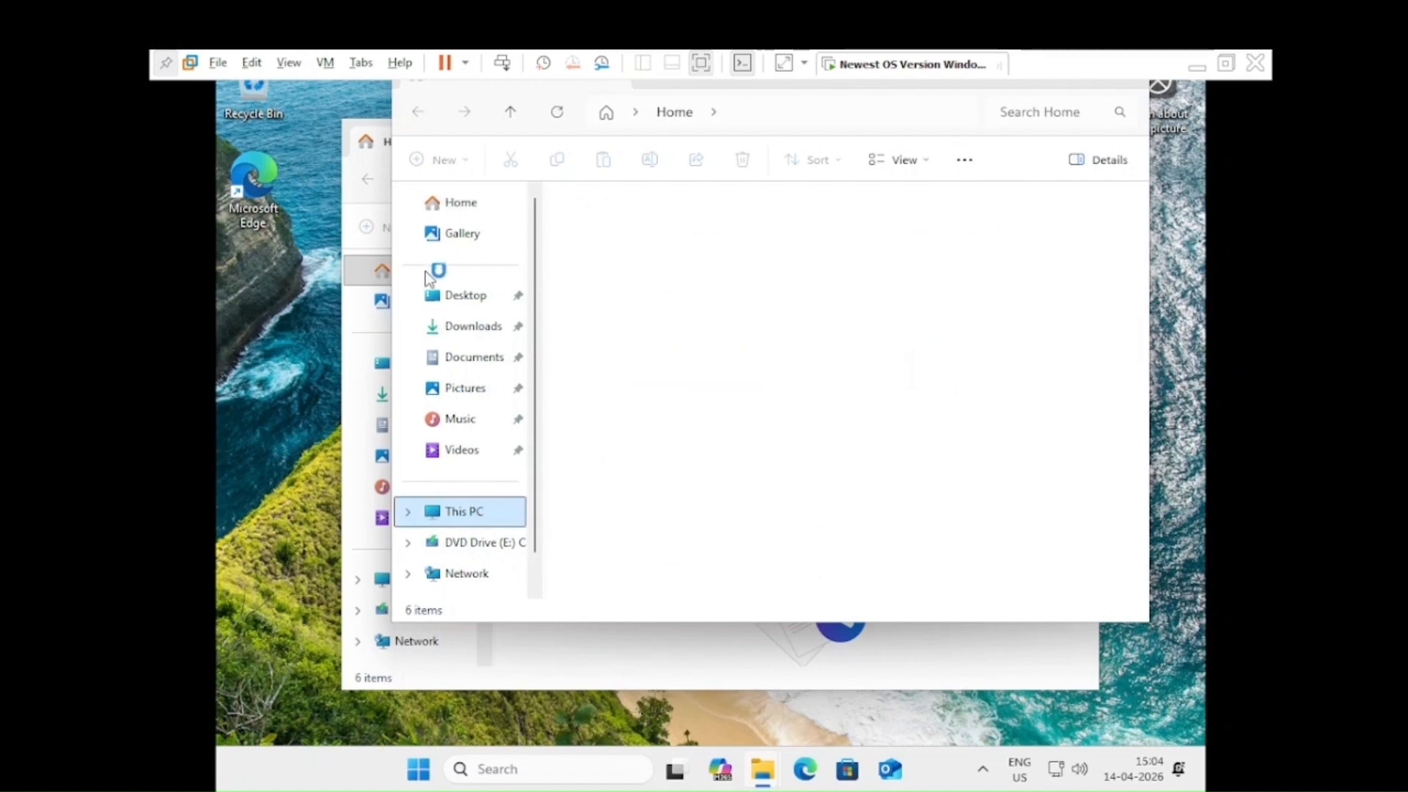
click(382, 143)
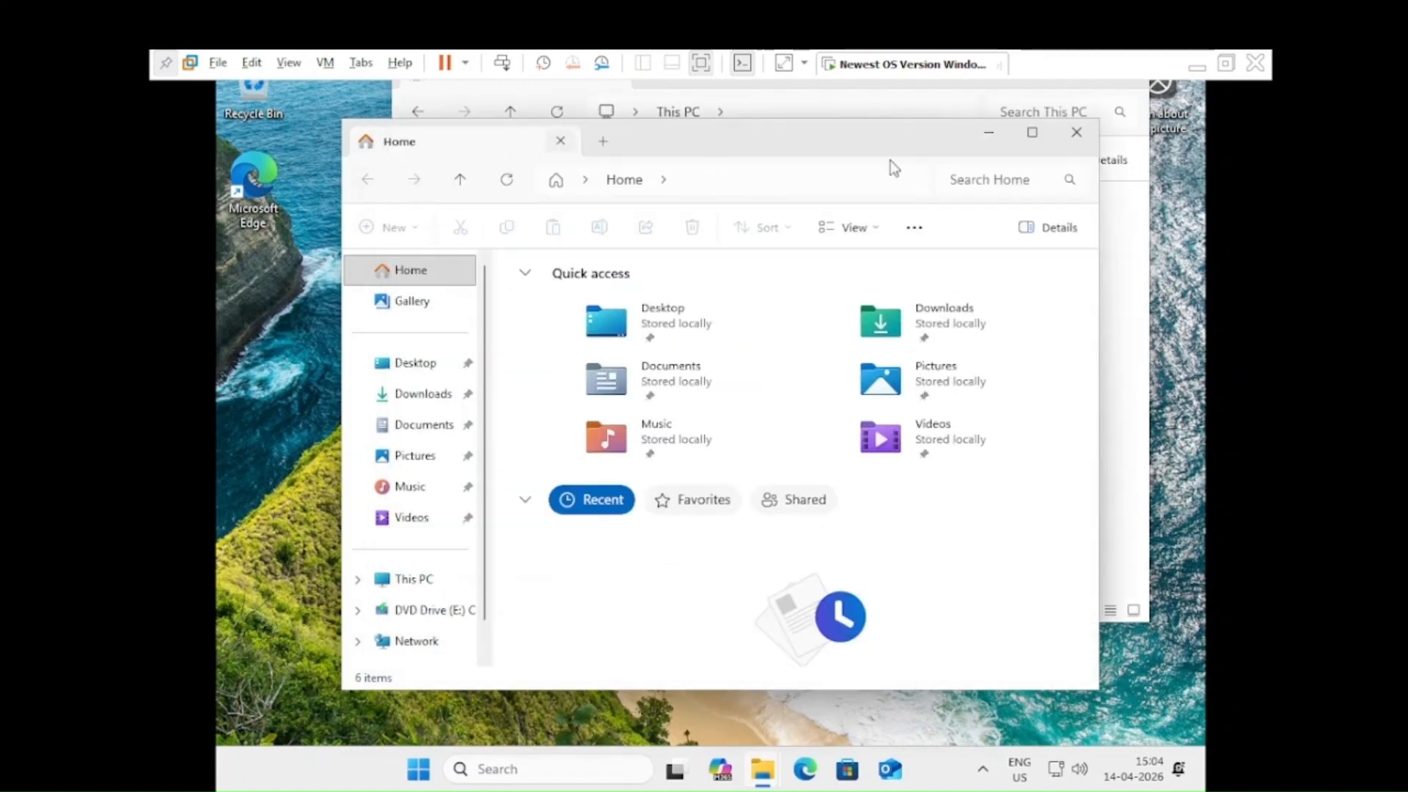
click(1032, 133)
Step: List the drives under This PC, check Local Disk C: and D:, then show the desktop
click(276, 513)
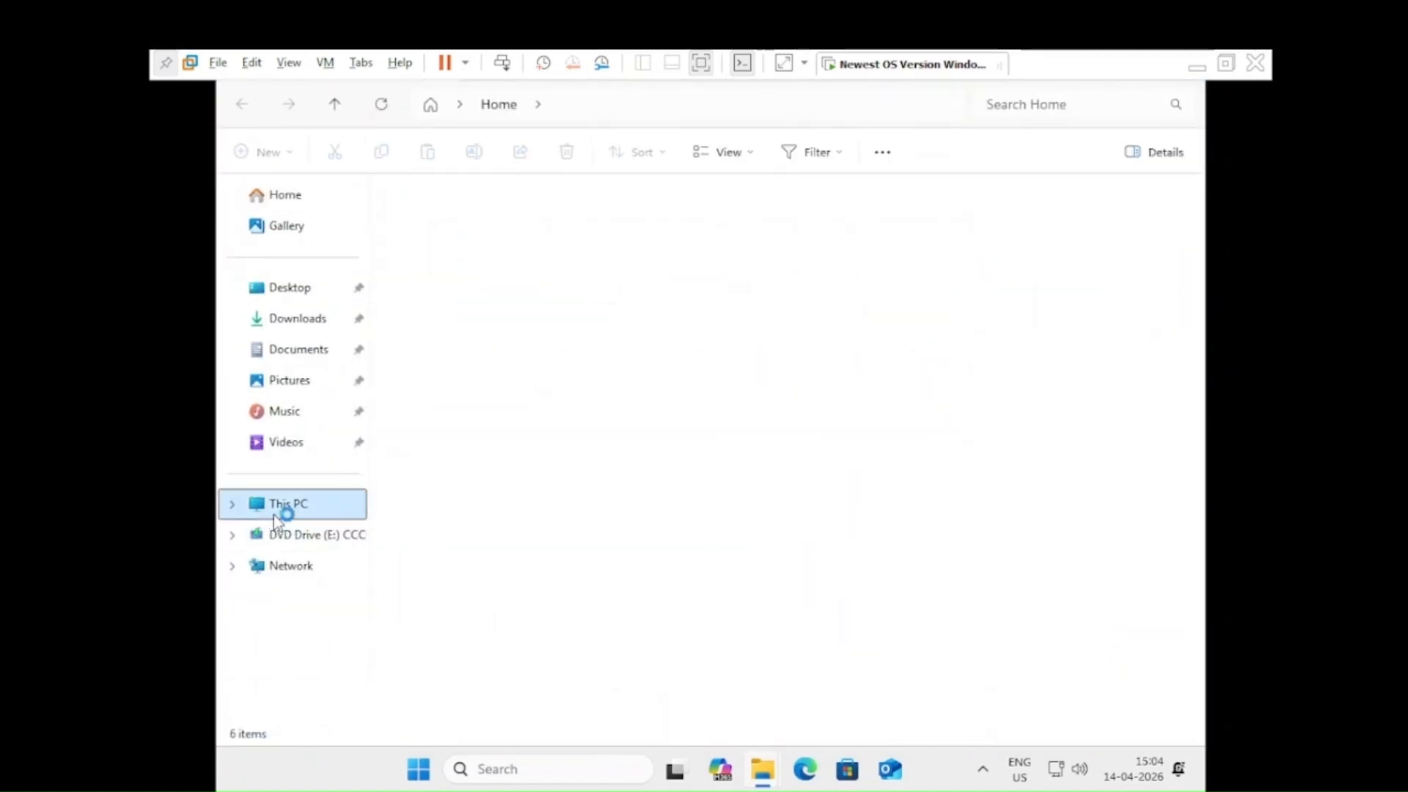
click(548, 252)
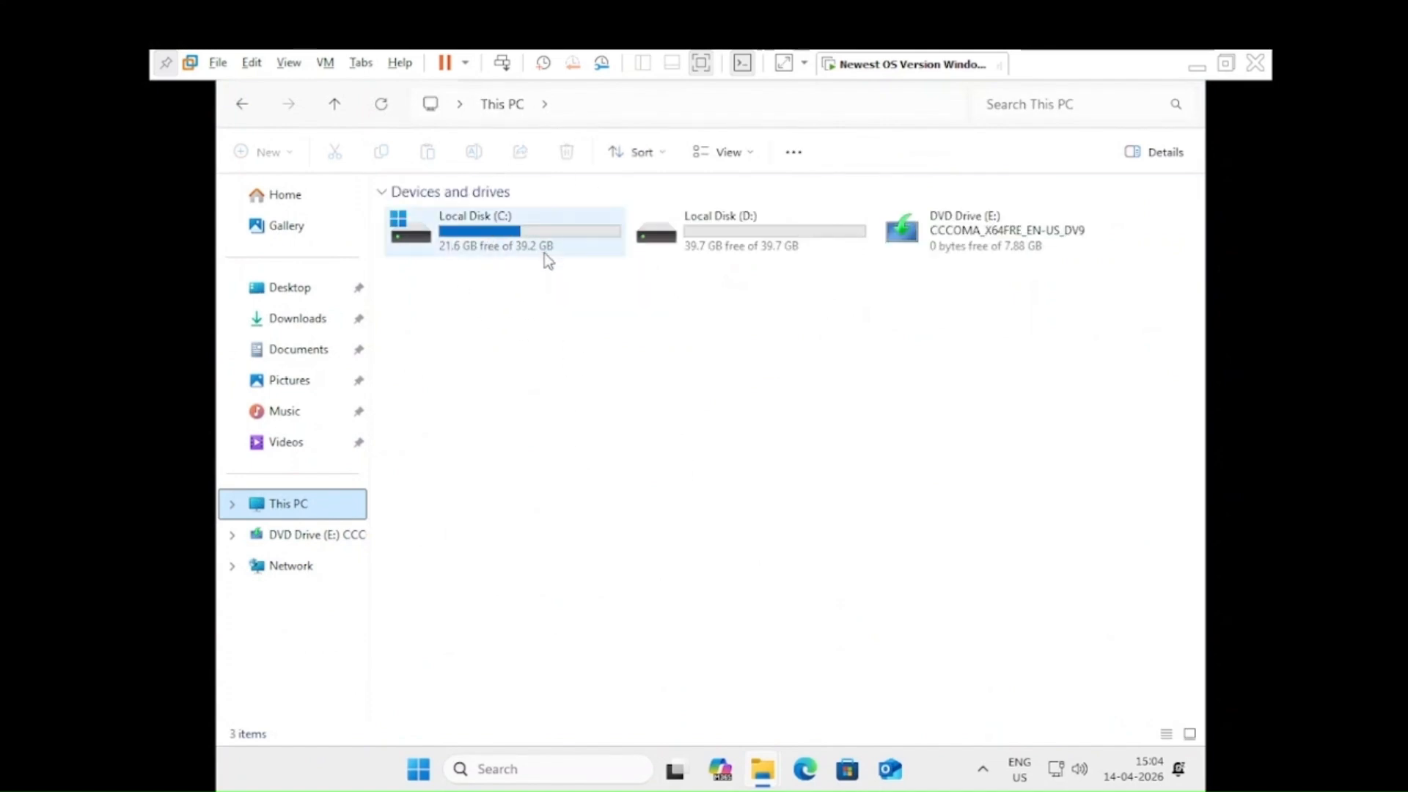
click(652, 249)
click(576, 247)
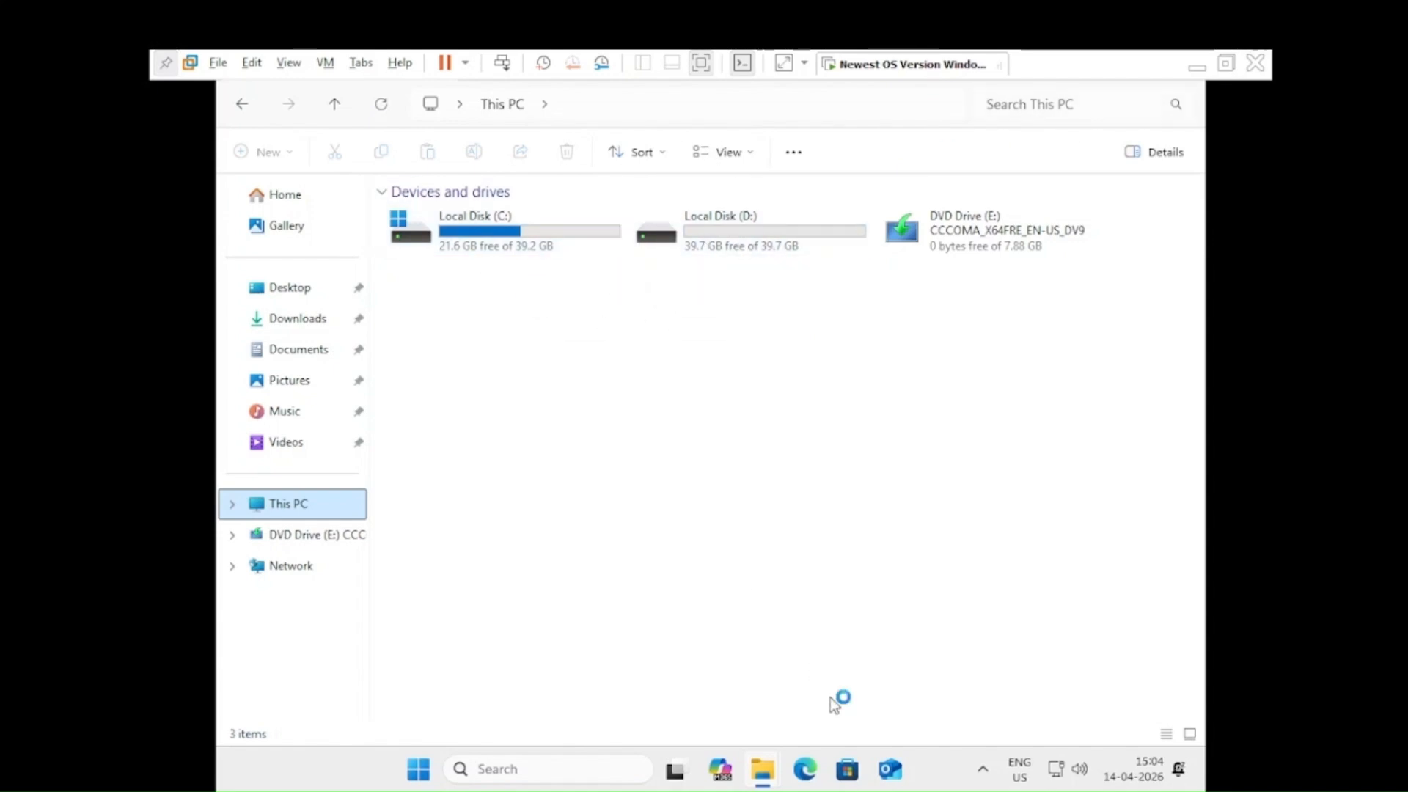
key(super+d)
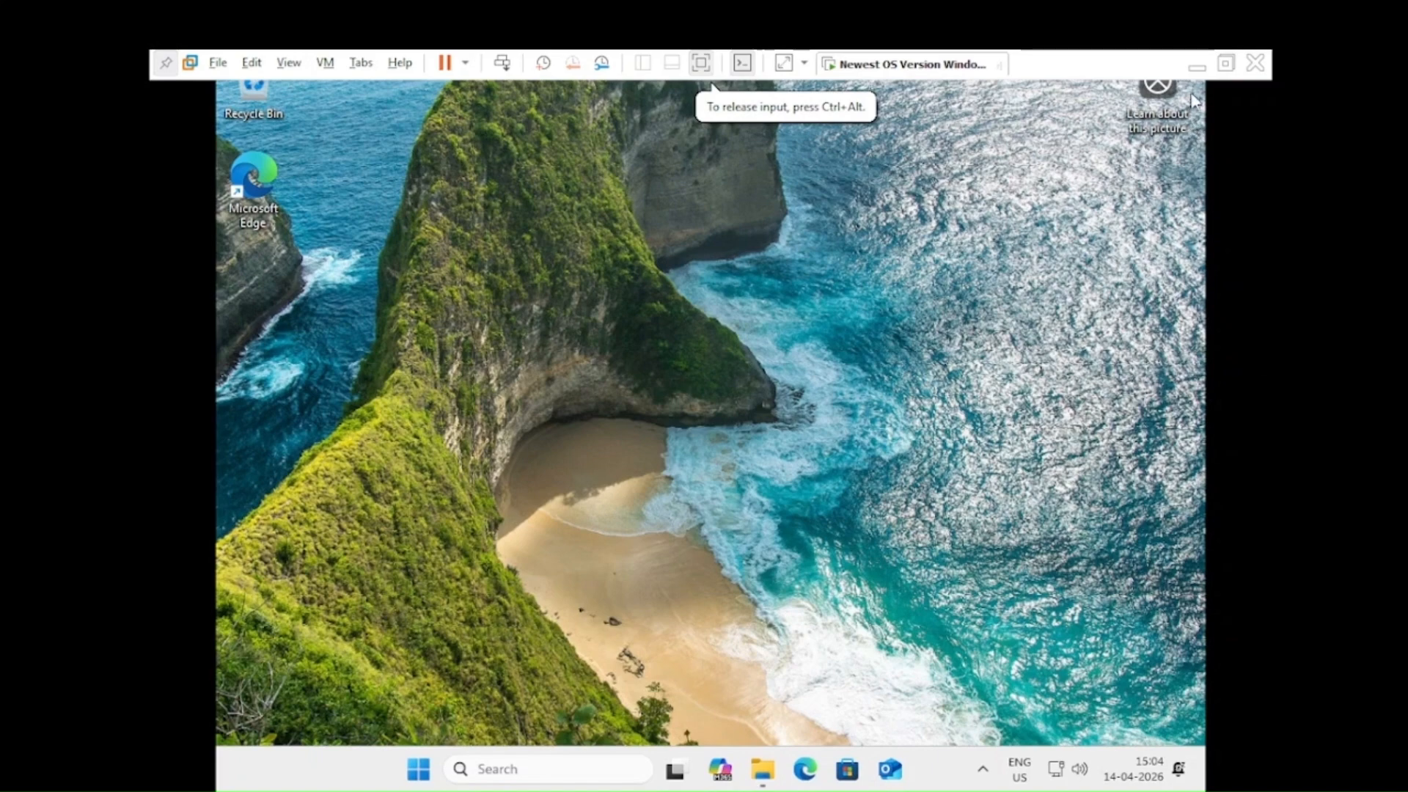
Step: Minimize the VMware window and hide OBS Studio from its system tray icon
click(1196, 66)
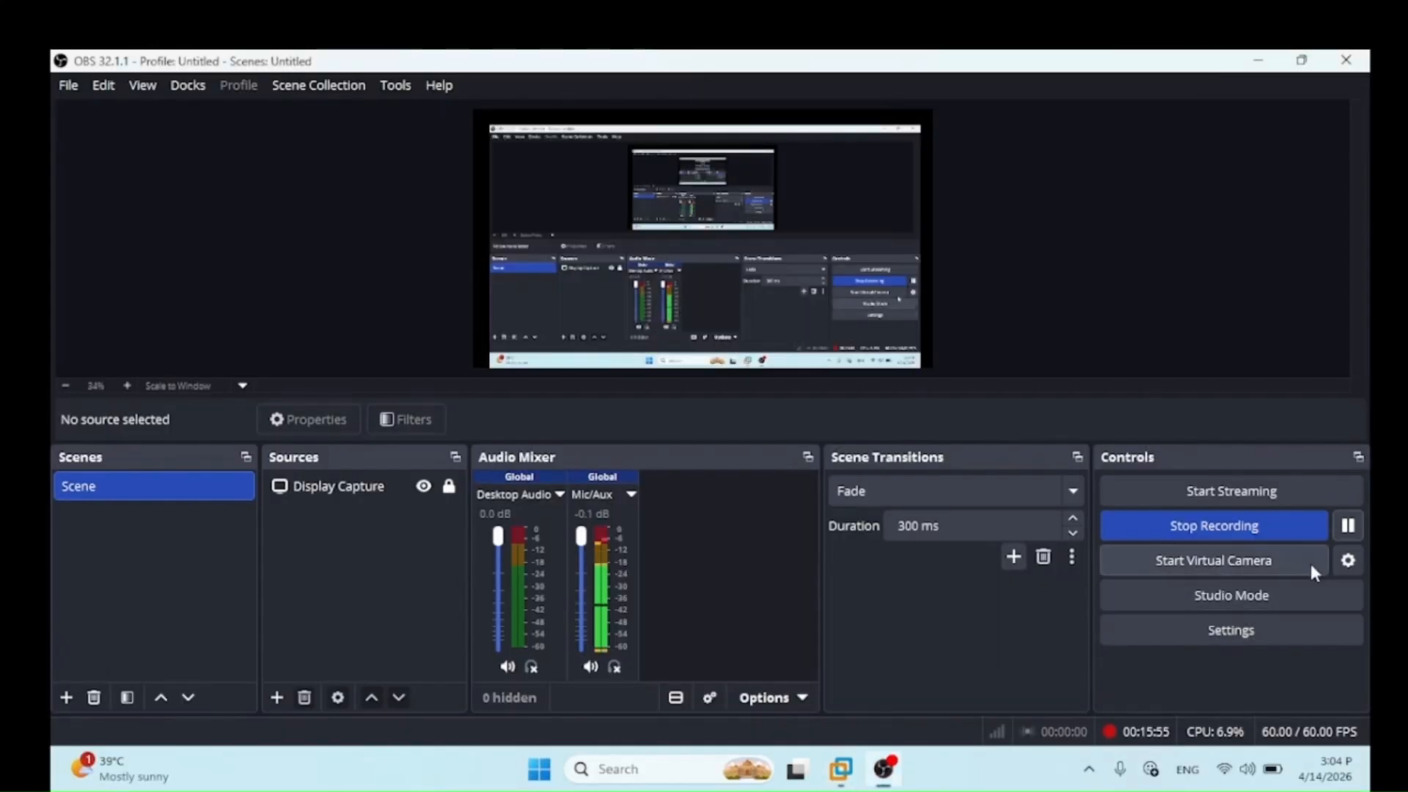
click(1088, 769)
right_click(1089, 721)
click(1158, 499)
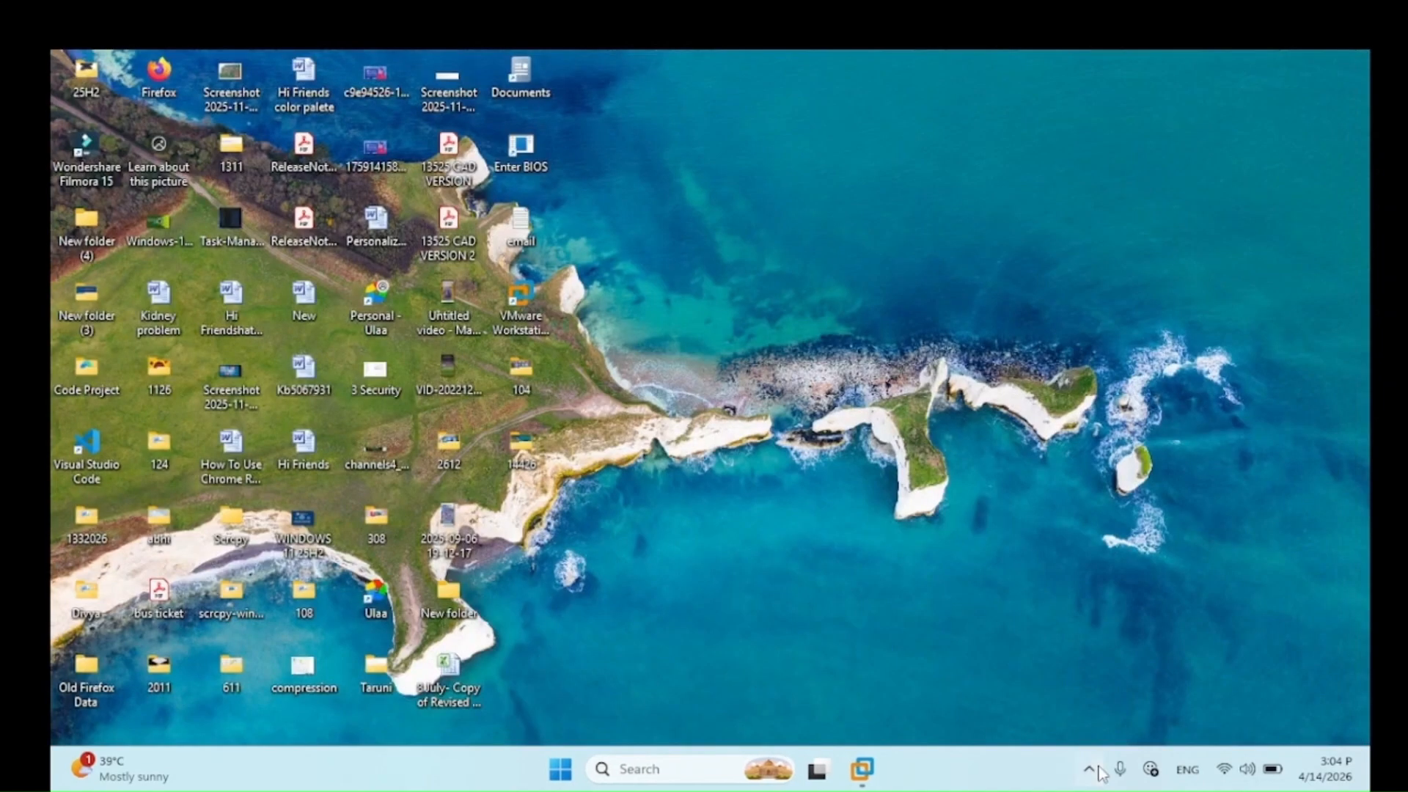